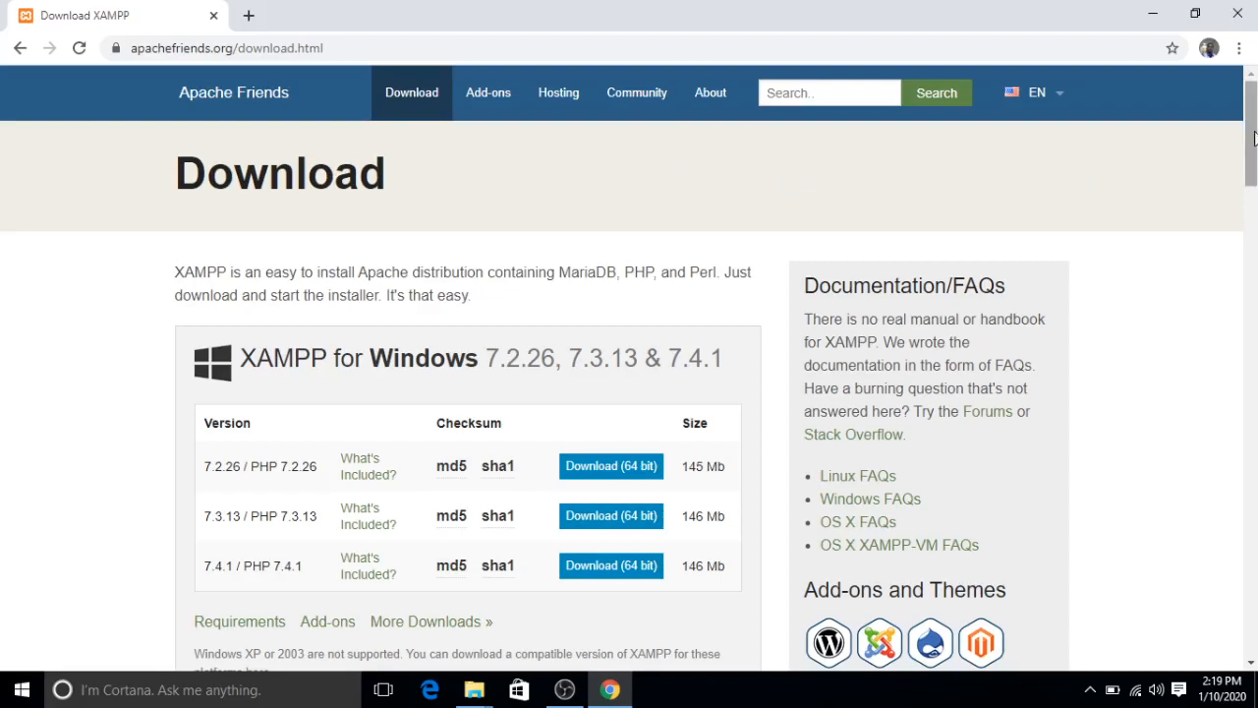
# - Start downloading the 64-bit XAMPP for Windows installer, version 7.4.1 / PHP 7.4.1, and pause the download
pyautogui.moveTo(1253, 142); pyautogui.dragTo(1251, 198)
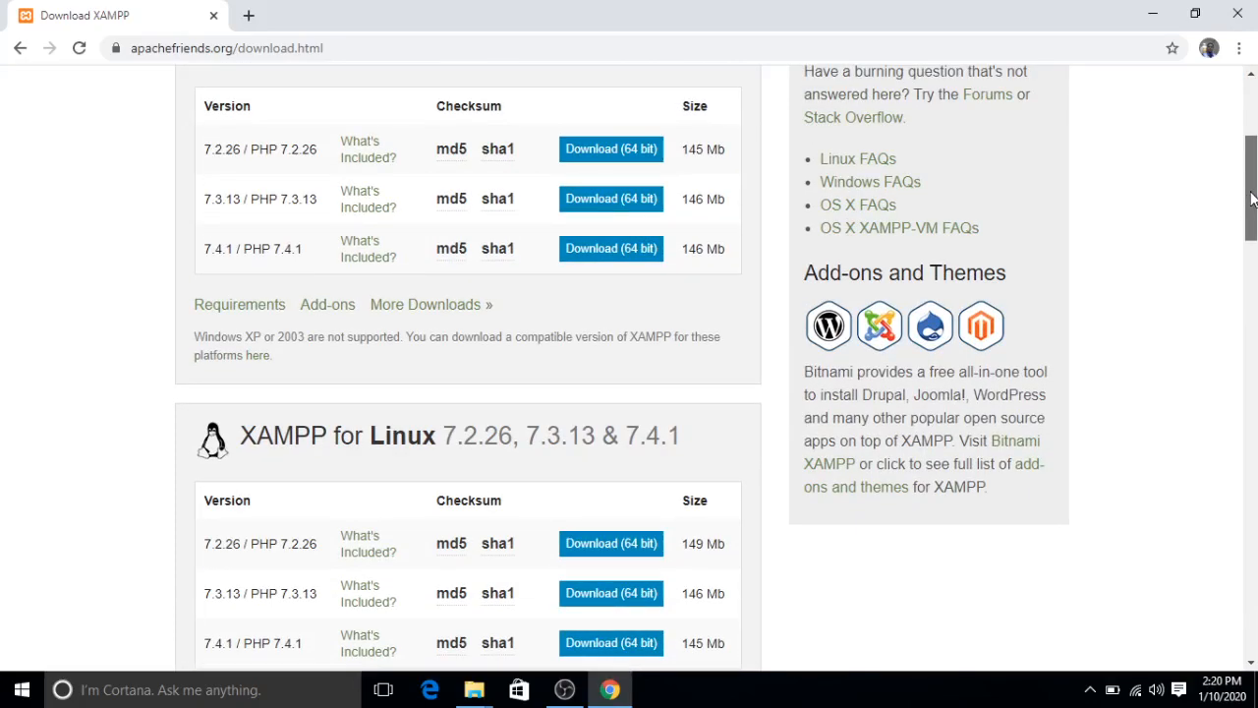
pyautogui.moveTo(1252, 199); pyautogui.dragTo(1249, 312)
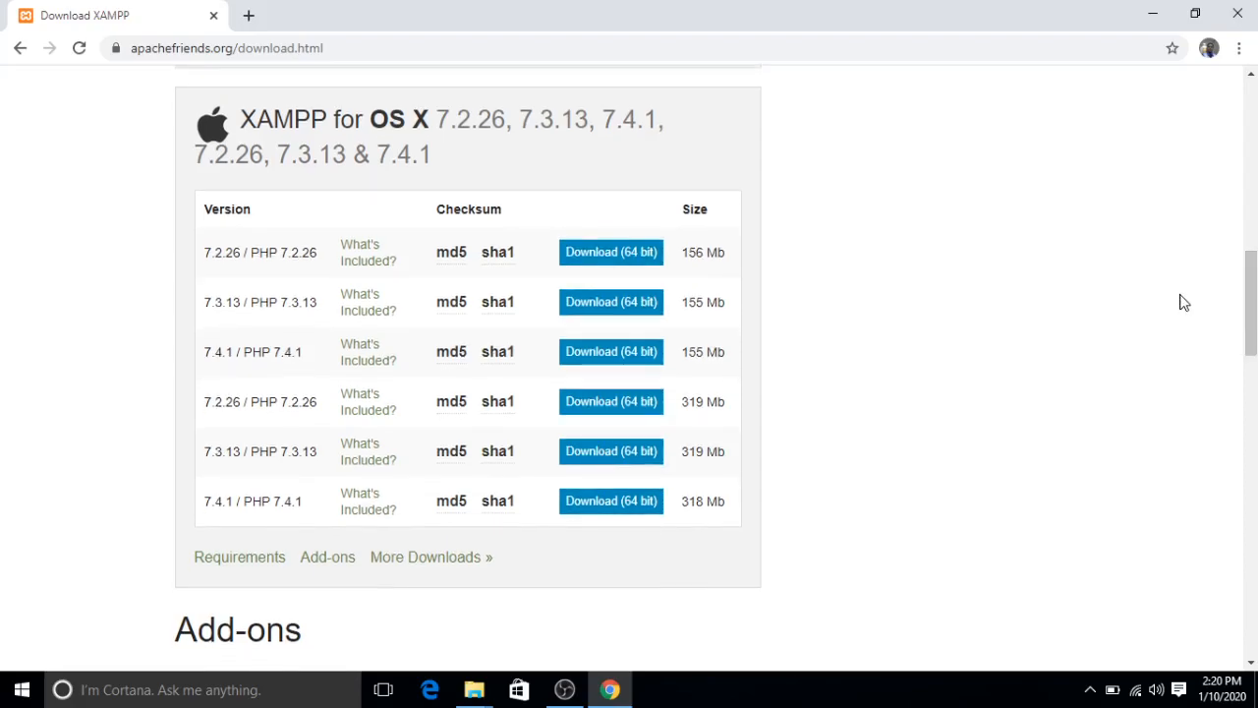
pyautogui.moveTo(1246, 295); pyautogui.dragTo(1250, 152)
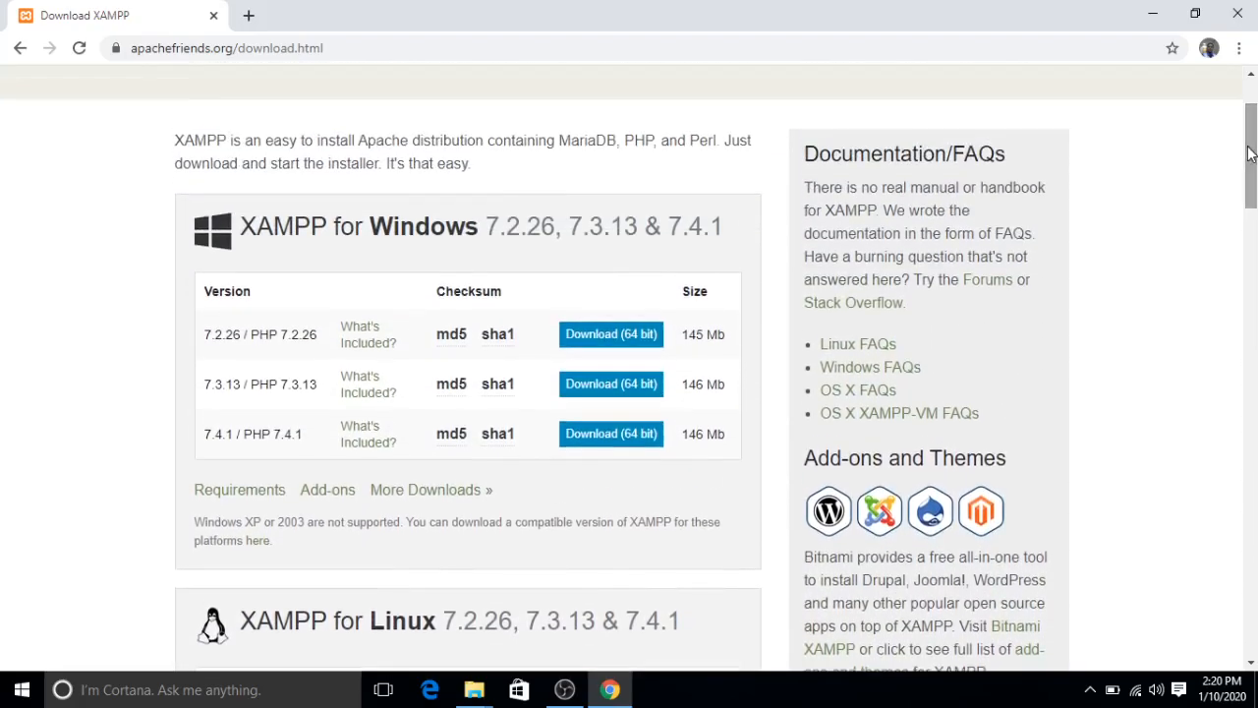
pyautogui.click(625, 438)
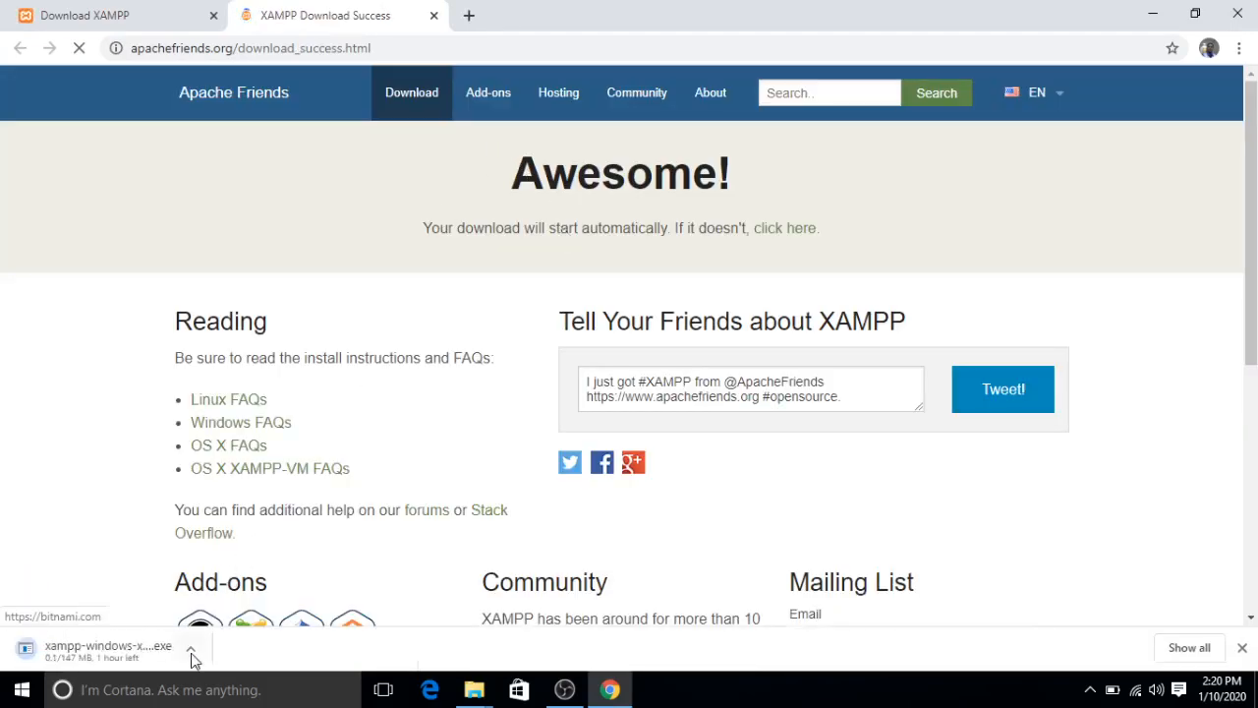
pyautogui.click(191, 649)
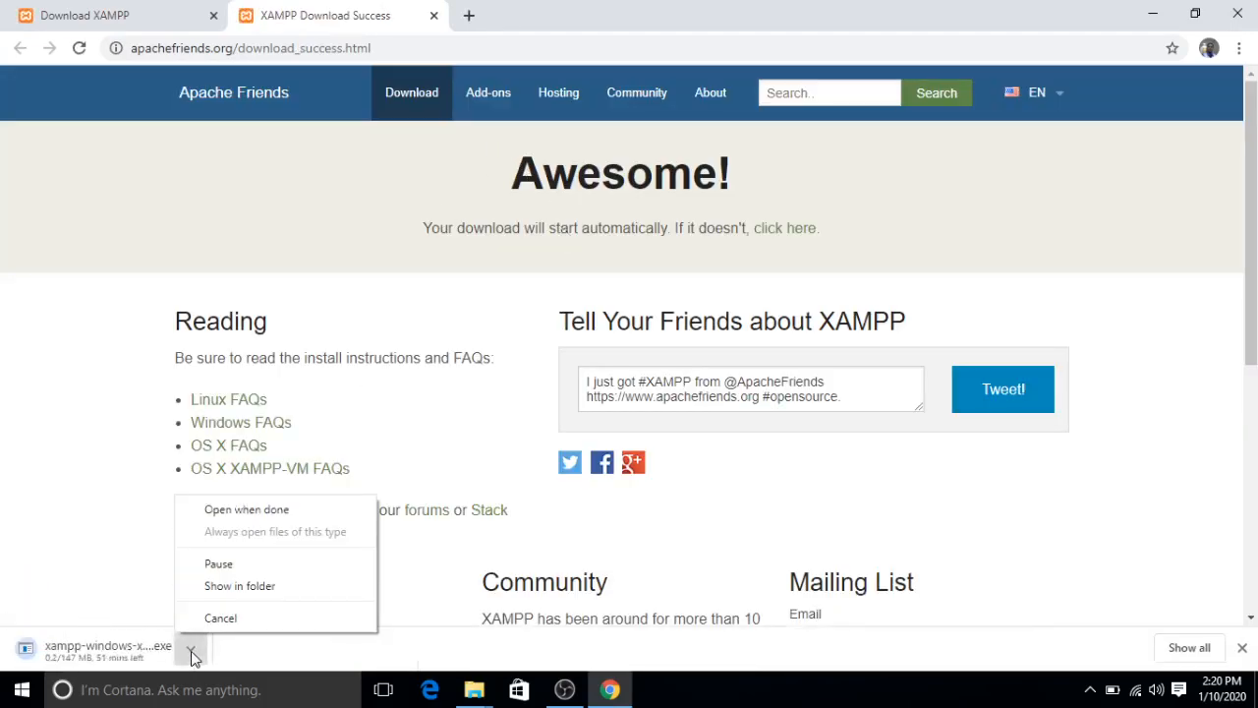
pyautogui.click(216, 563)
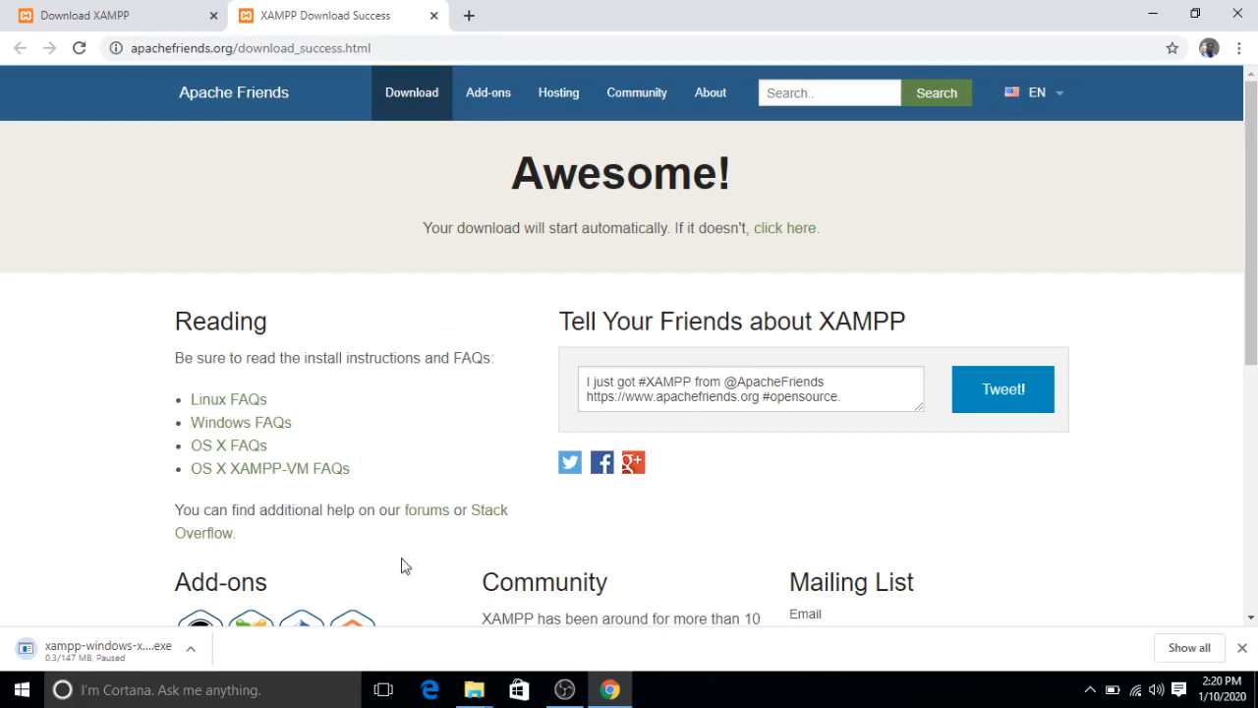
# - Switch to File Explorer, launch xampp-windows-x64-7.4.1-0-VC15-installer from the Downloads folder, and dismiss the UAC warning
pyautogui.moveTo(475, 695)
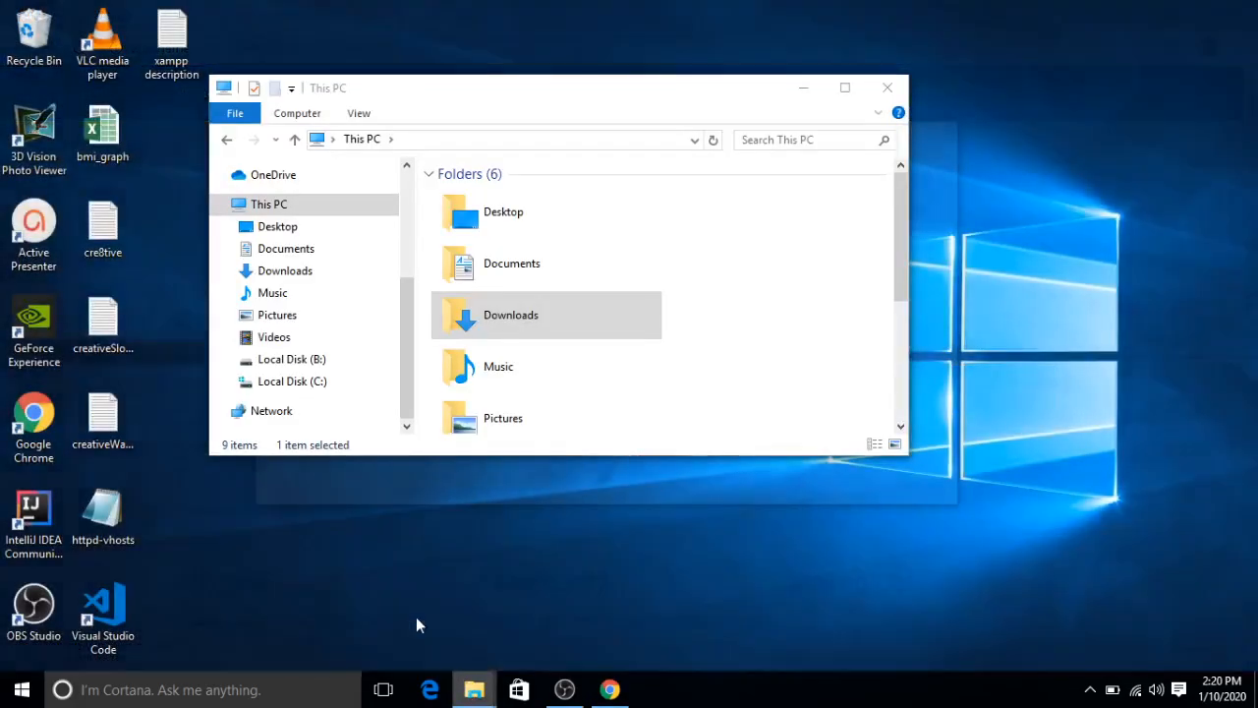
pyautogui.click(416, 616)
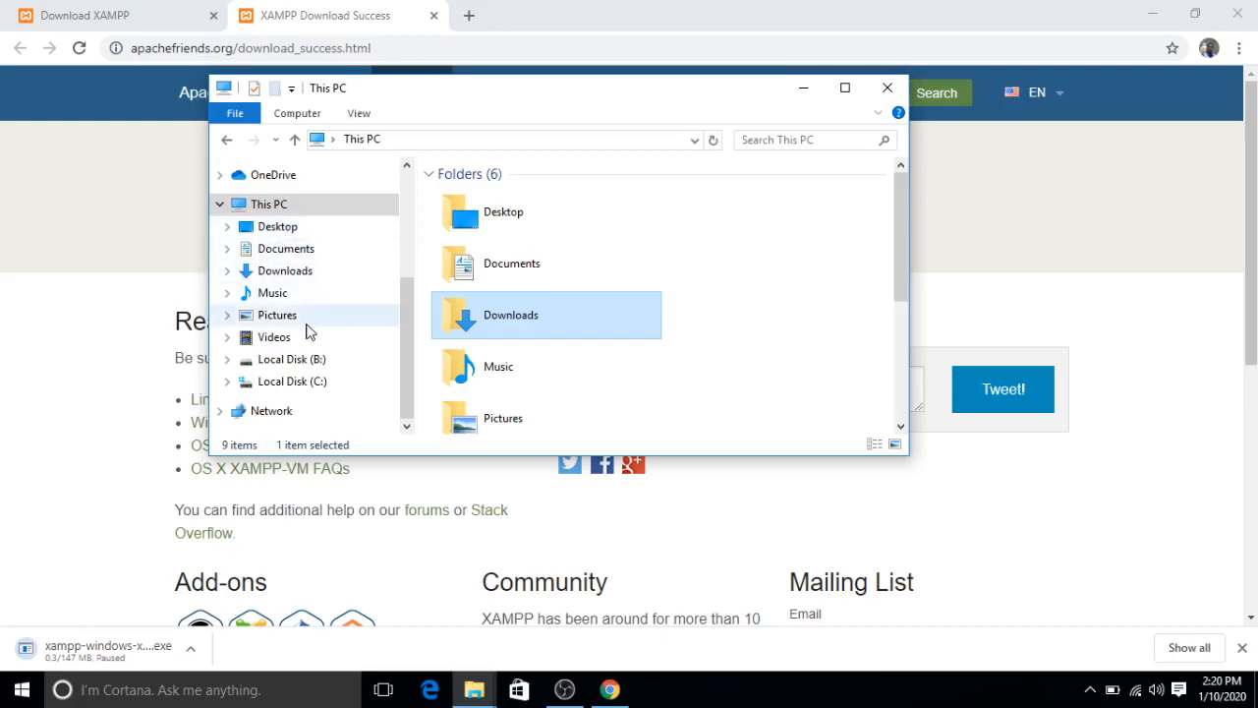
pyautogui.click(286, 276)
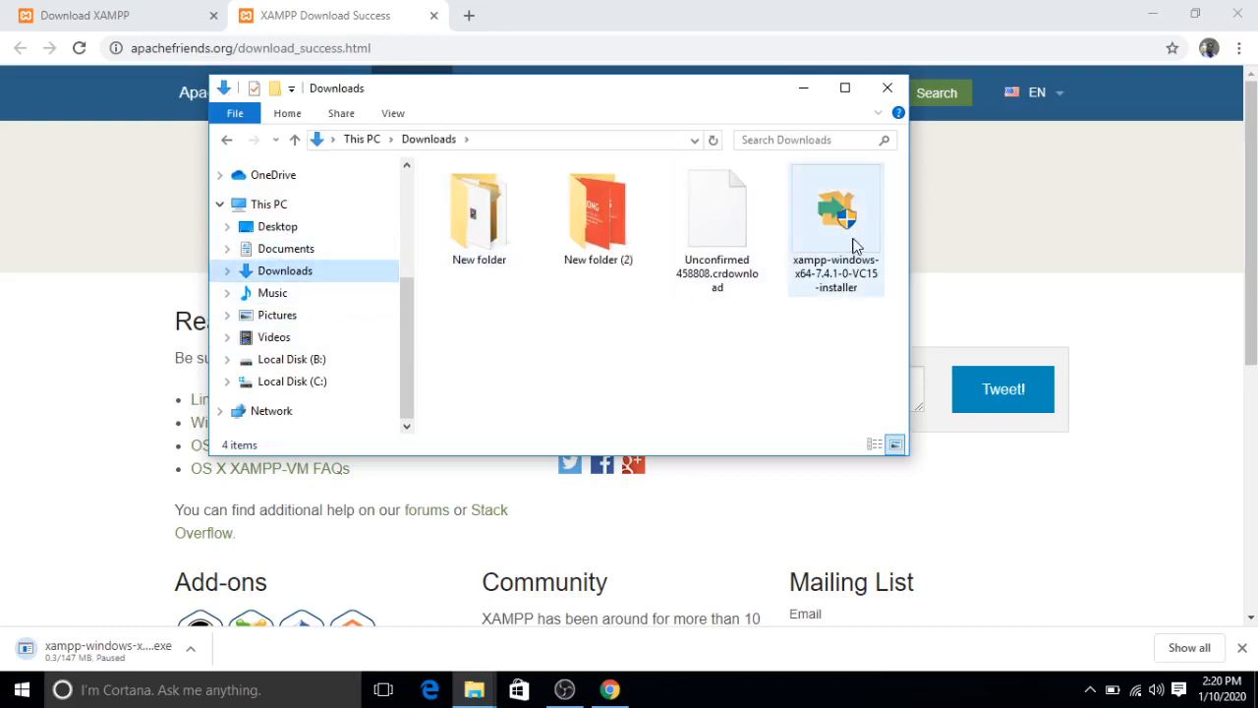
pyautogui.moveTo(855, 246)
pyautogui.mouseDown()
pyautogui.moveTo(825, 285)
pyautogui.moveTo(742, 301)
pyautogui.moveTo(844, 243)
pyautogui.mouseUp()
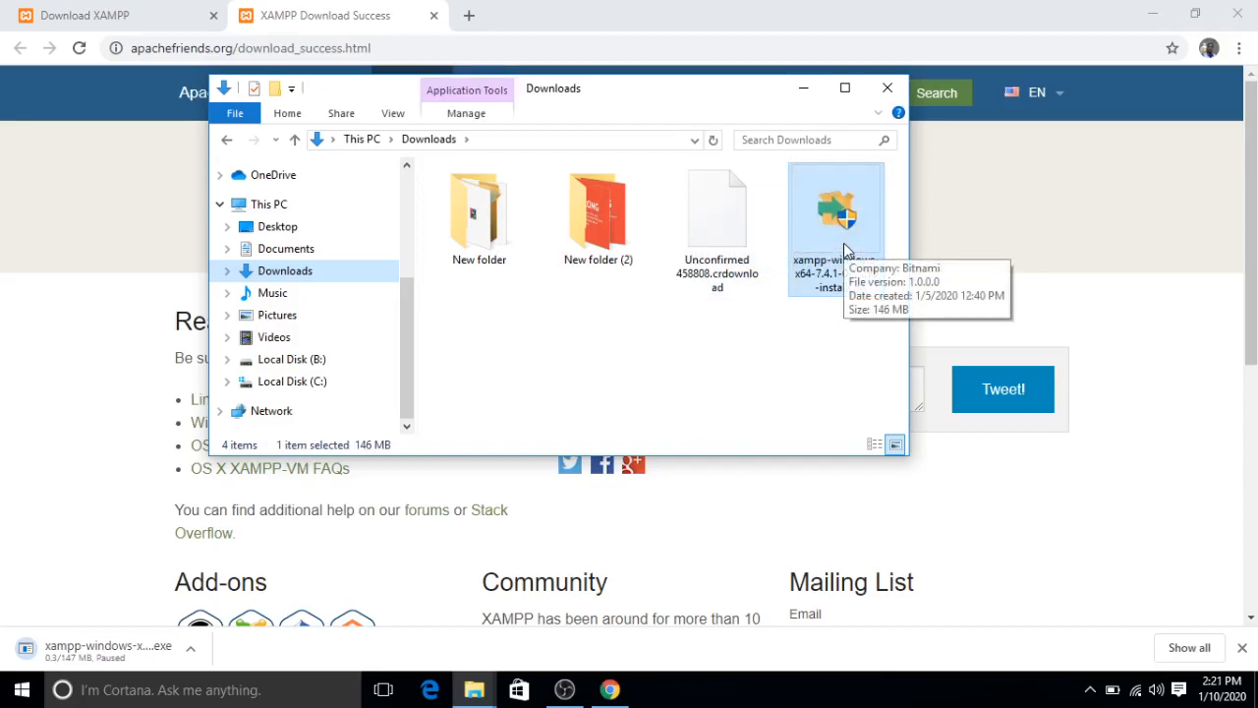
pyautogui.click(806, 364)
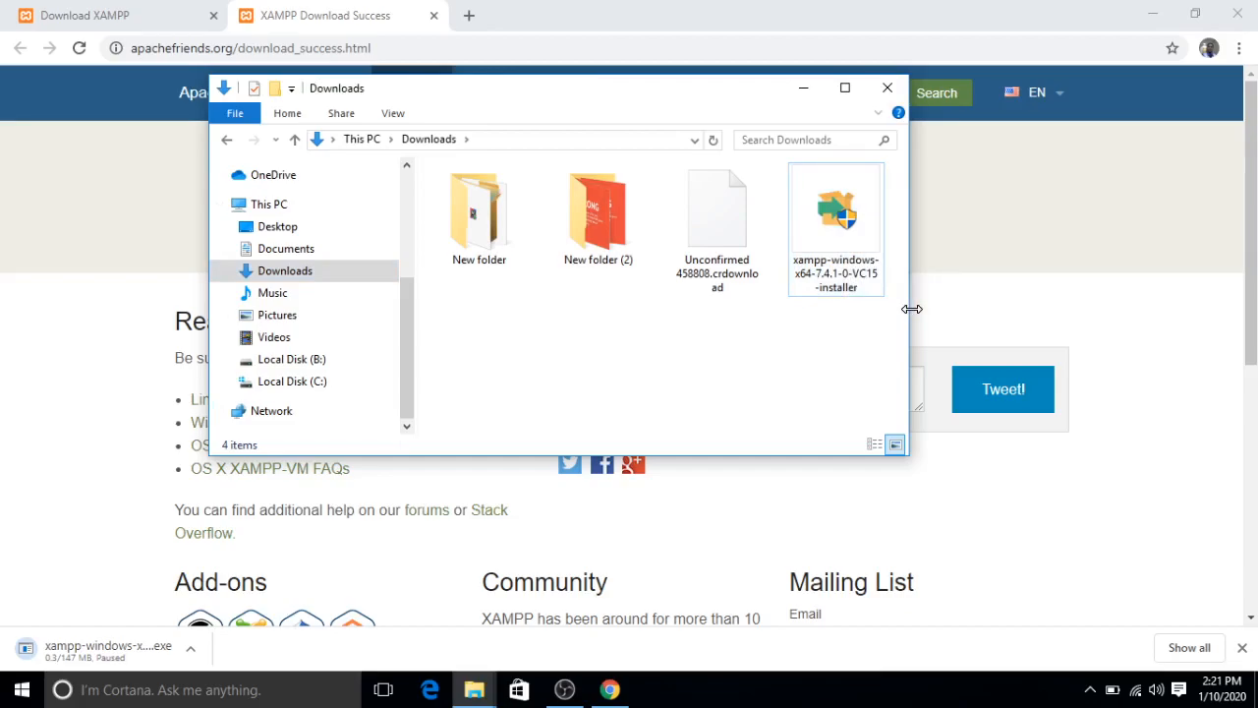
pyautogui.moveTo(911, 309); pyautogui.dragTo(947, 294)
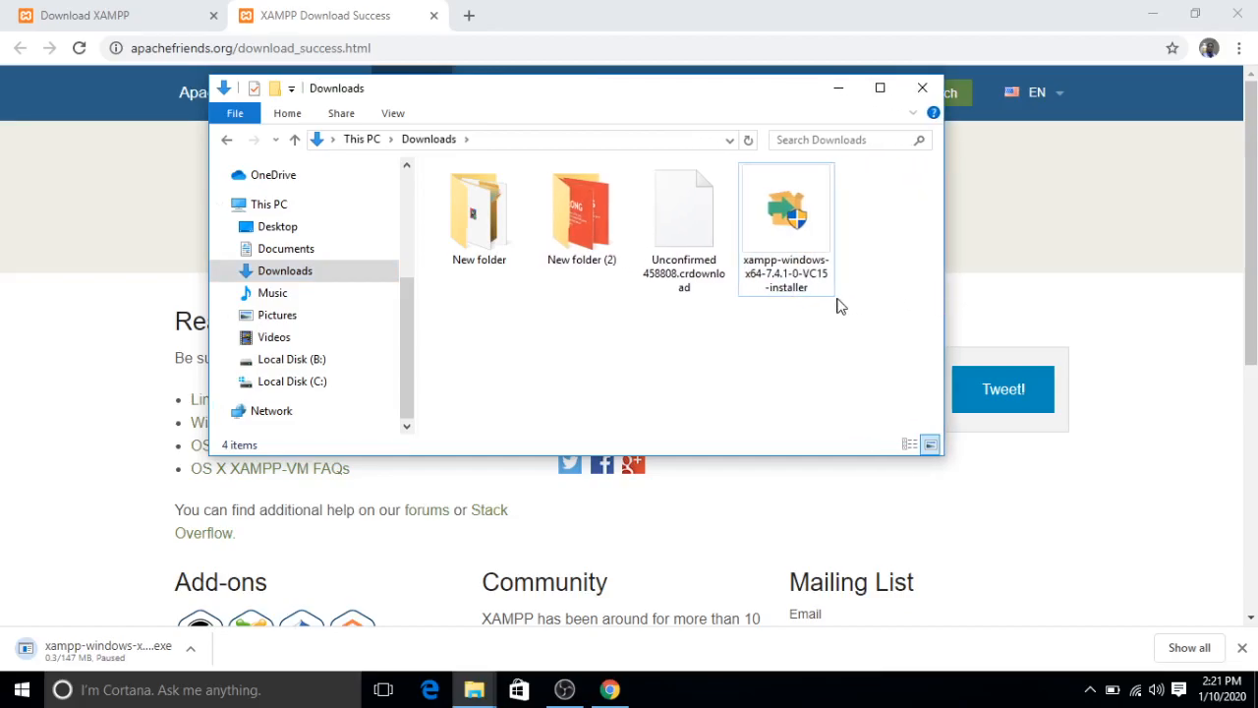
pyautogui.doubleClick(794, 239)
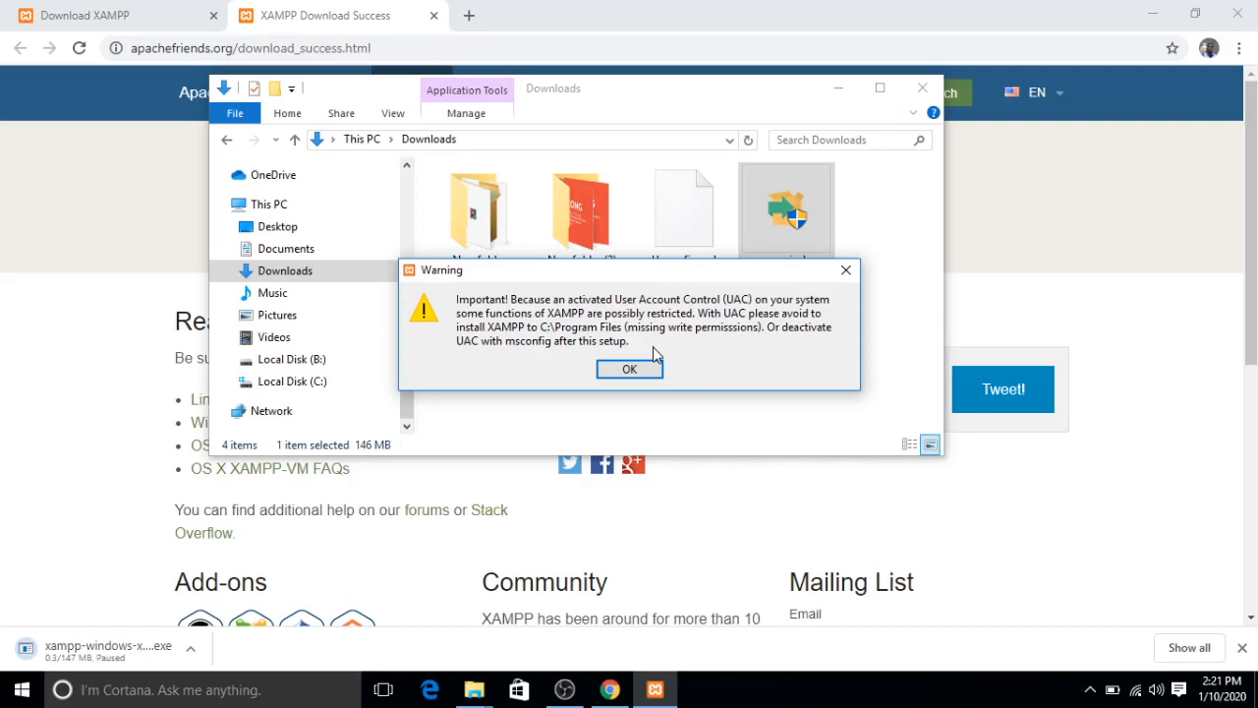
pyautogui.click(634, 375)
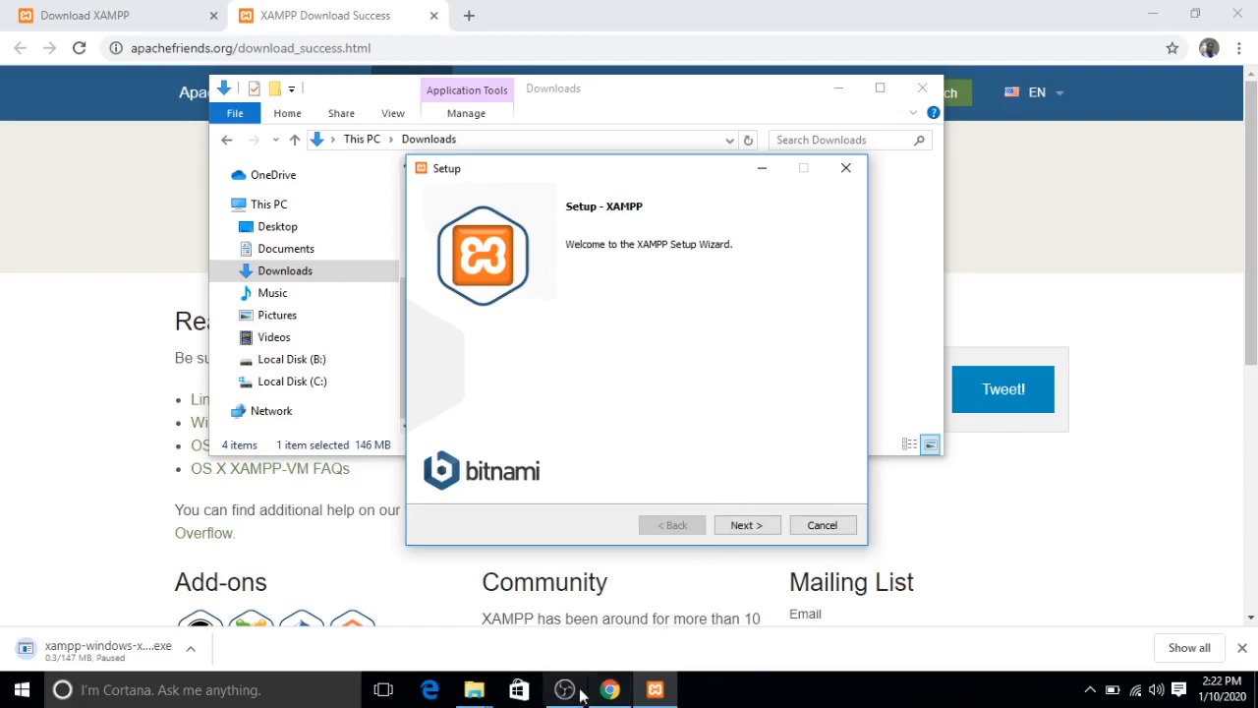
pyautogui.moveTo(577, 696)
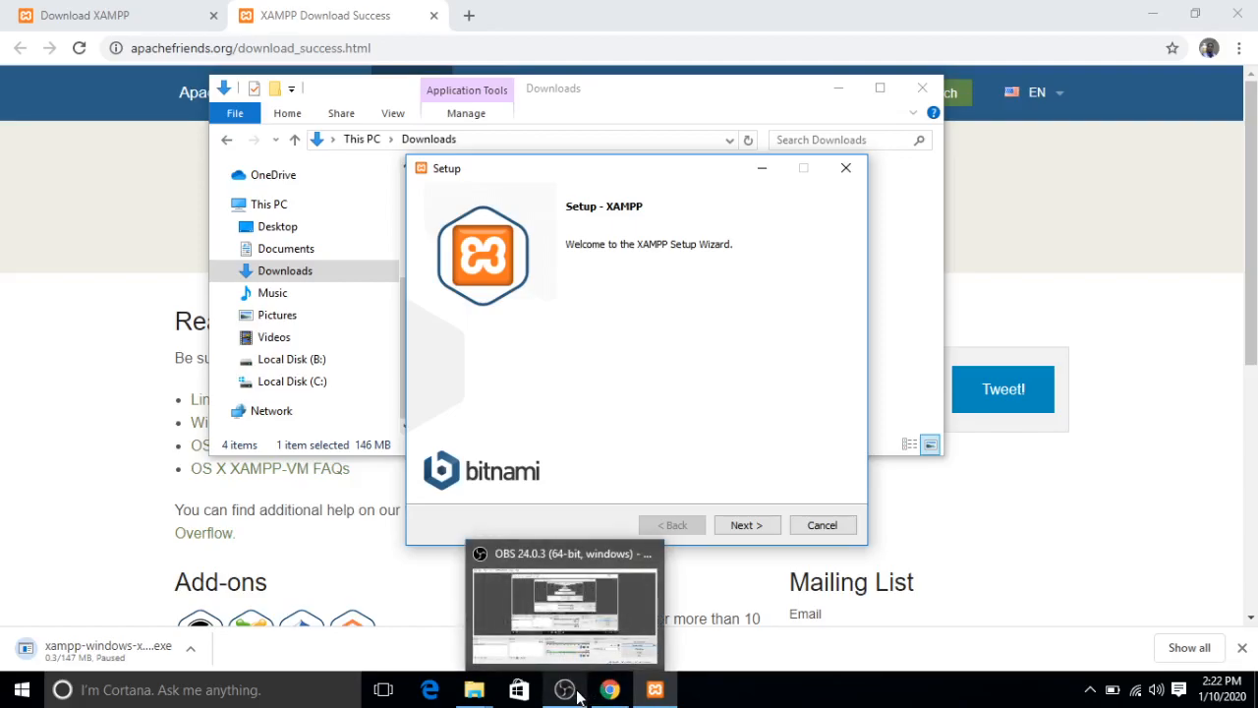
pyautogui.click(567, 694)
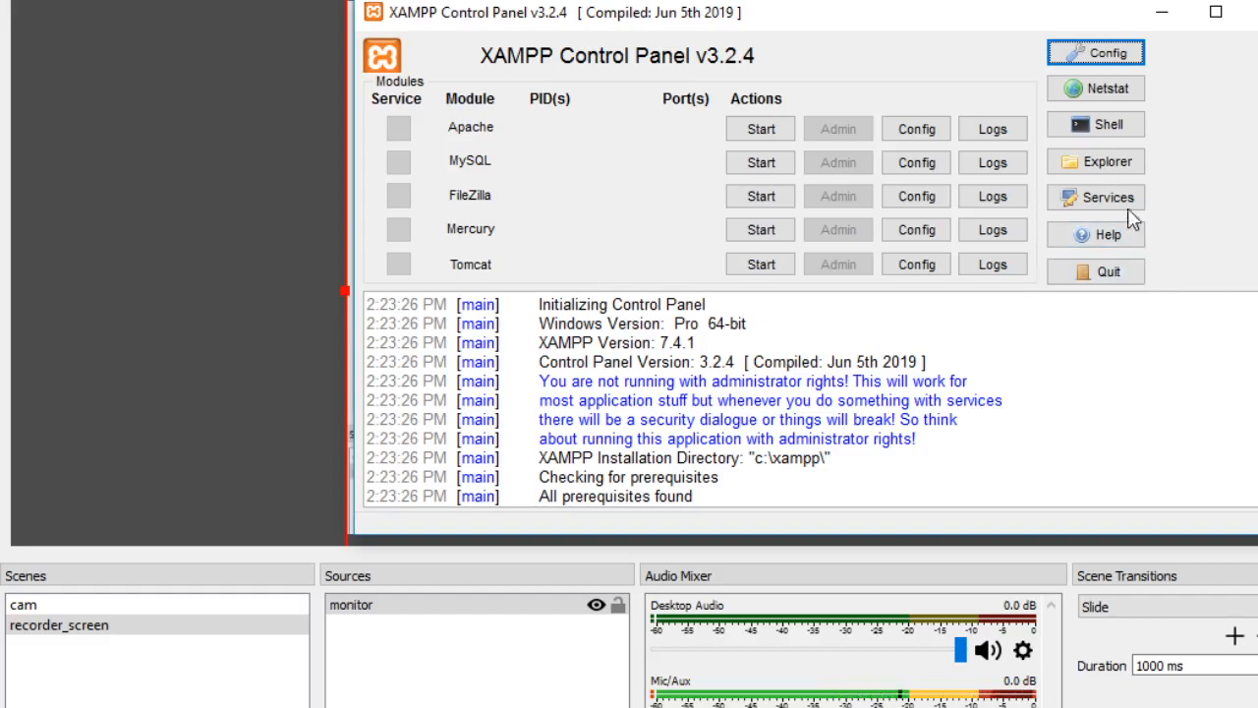
# - Open the XAMPP installation folder from the XAMPP Control Panel and go to apache\conf\extra
pyautogui.click(1105, 169)
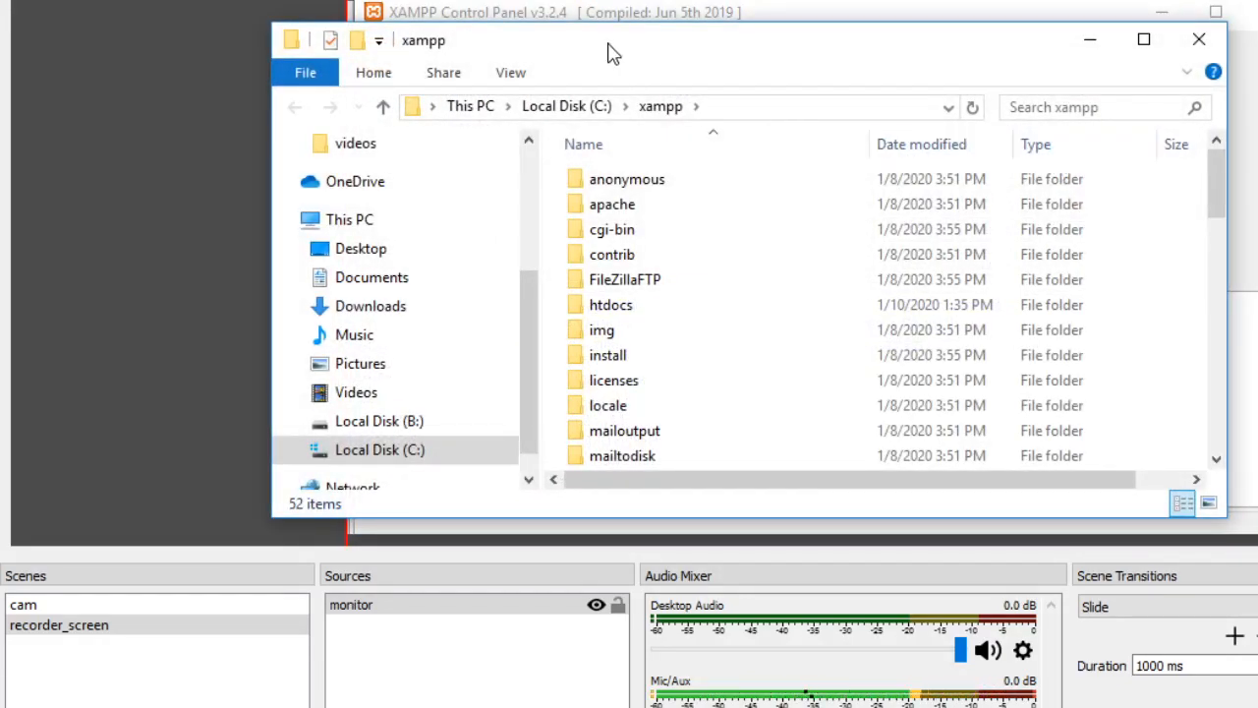
pyautogui.moveTo(612, 48); pyautogui.dragTo(682, 29)
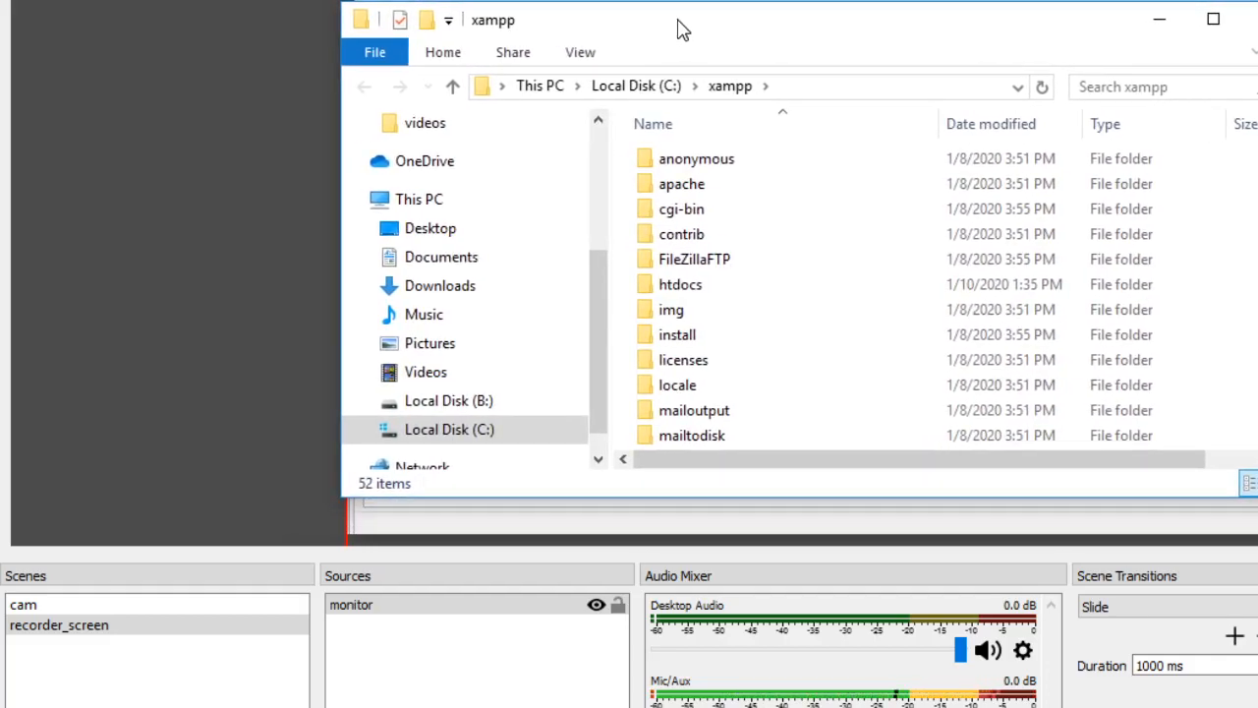
pyautogui.doubleClick(688, 190)
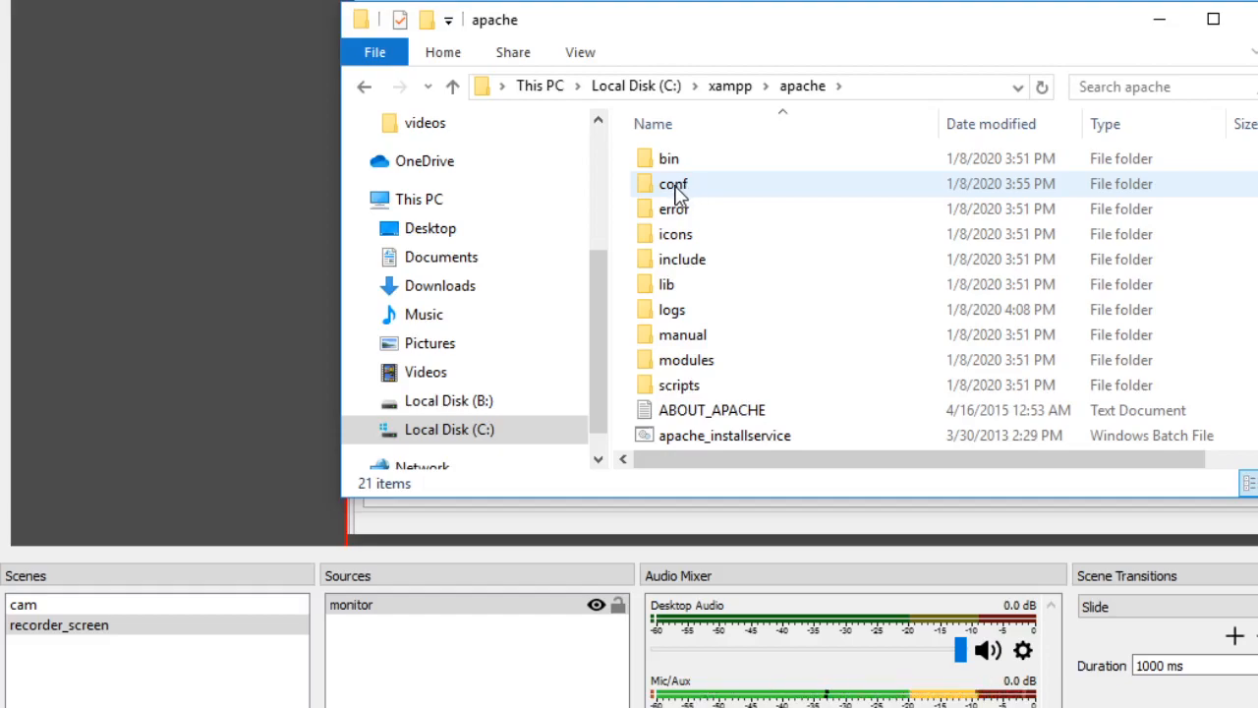
pyautogui.doubleClick(676, 193)
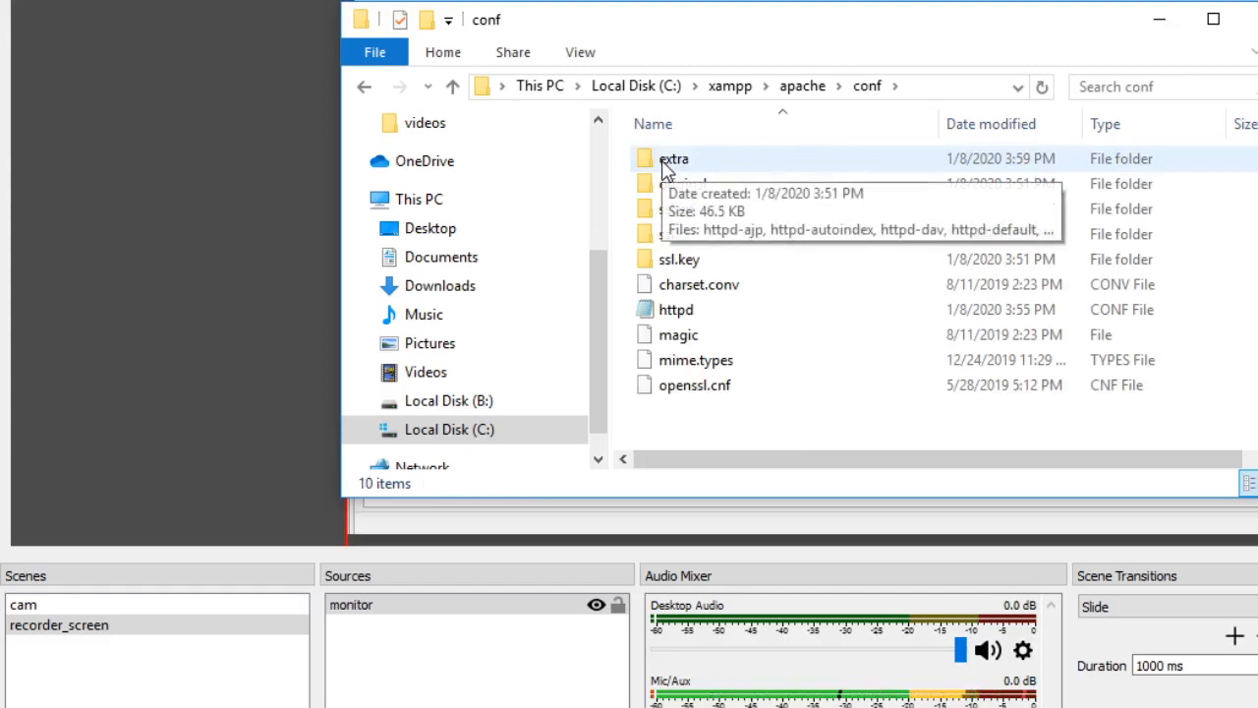
pyautogui.doubleClick(673, 159)
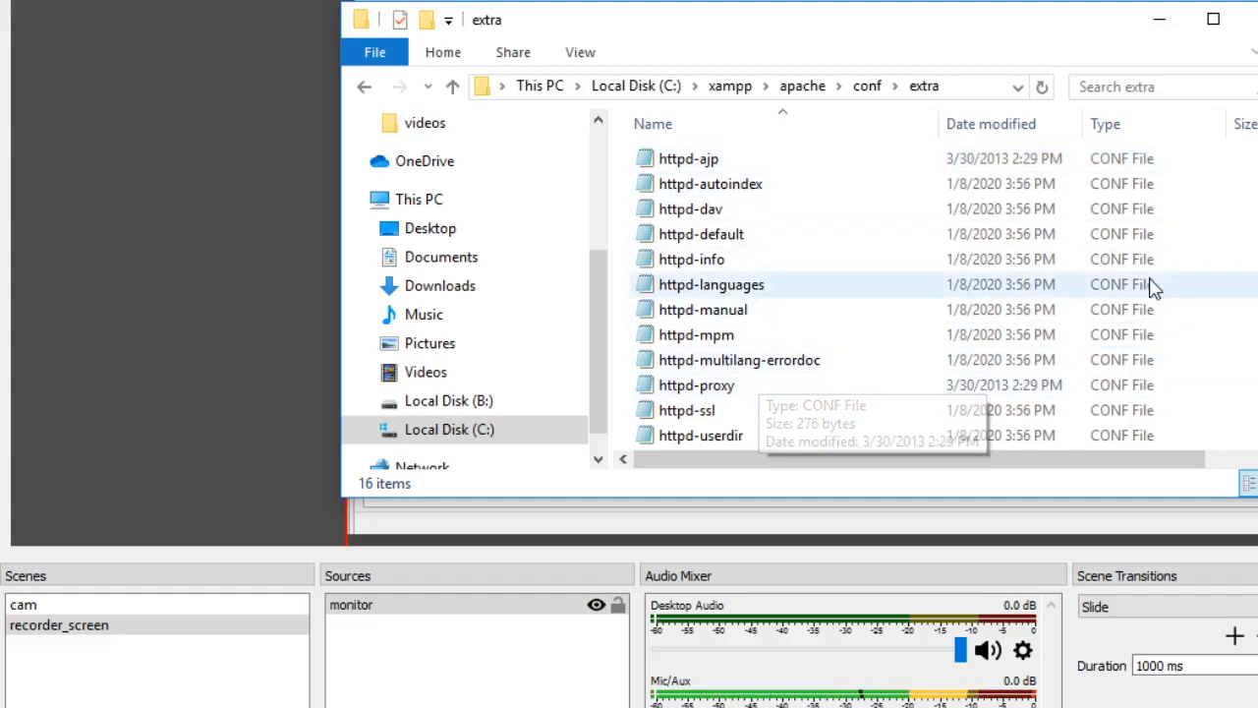
# - Delete the old "httpd-vhosts - Copy" file and make a fresh backup copy of httpd-vhosts in the same folder
pyautogui.scroll(-1, 884, 295)
pyautogui.scroll(-2, 876, 357)
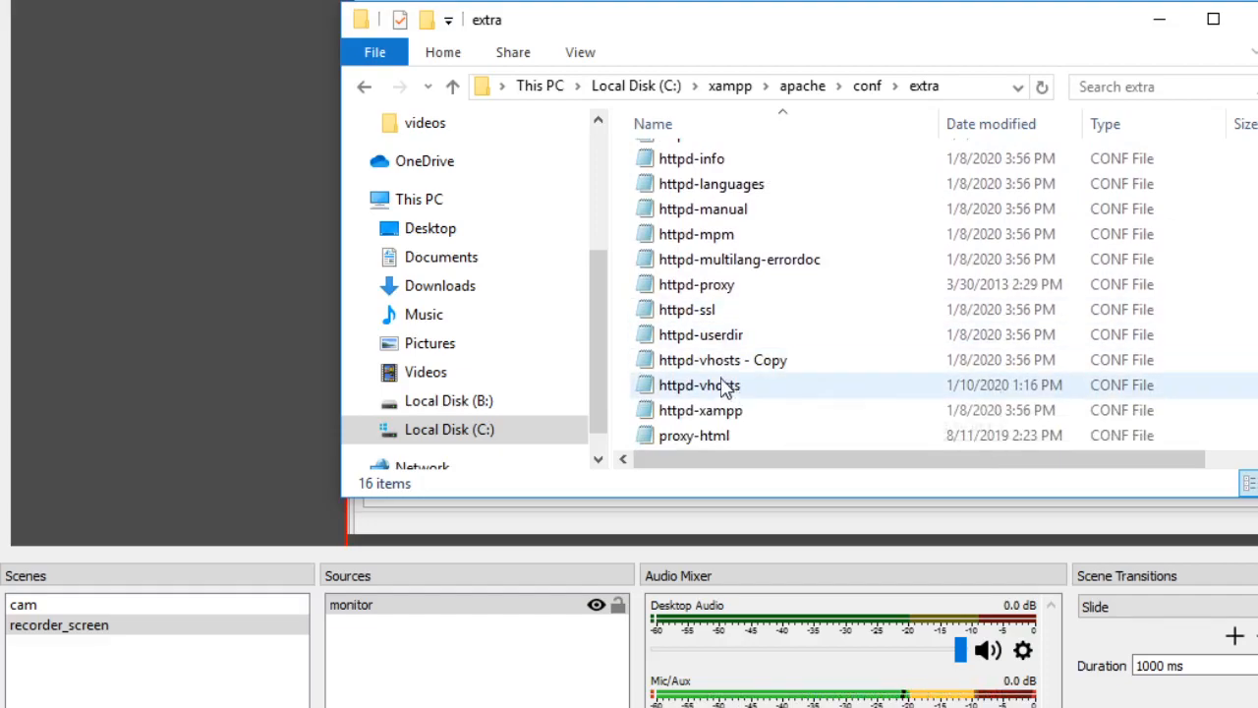
pyautogui.click(707, 392)
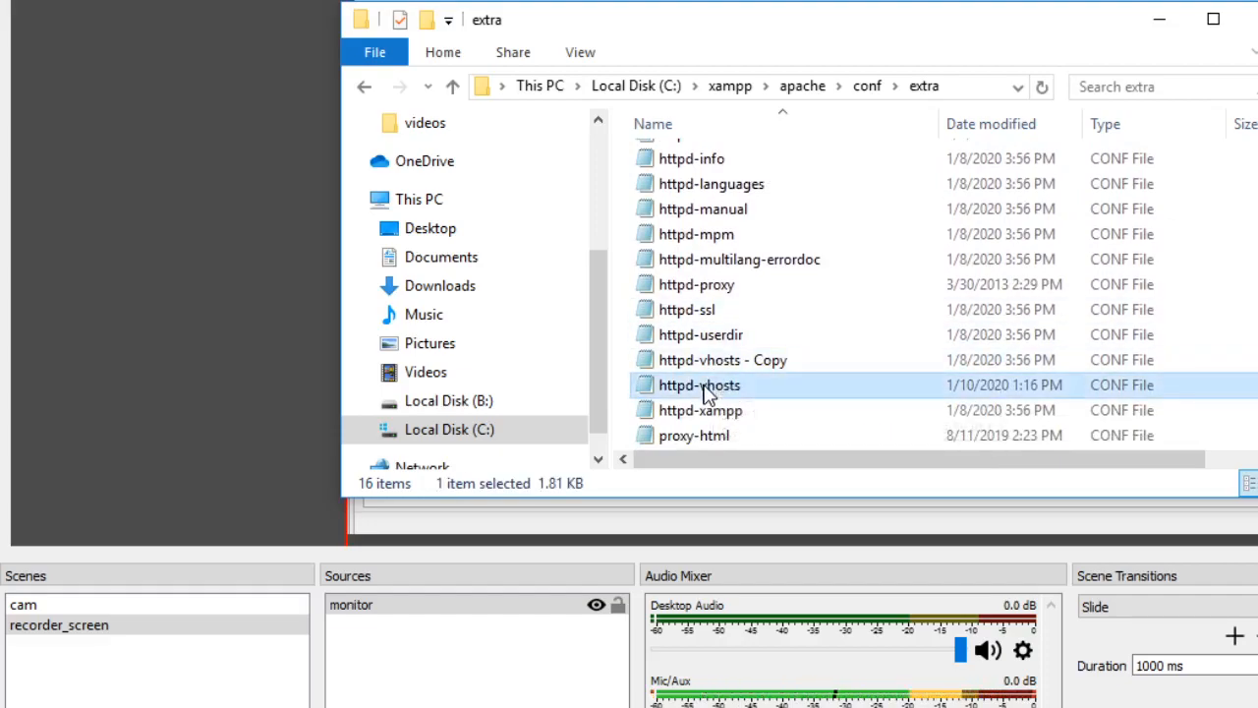
pyautogui.click(696, 369)
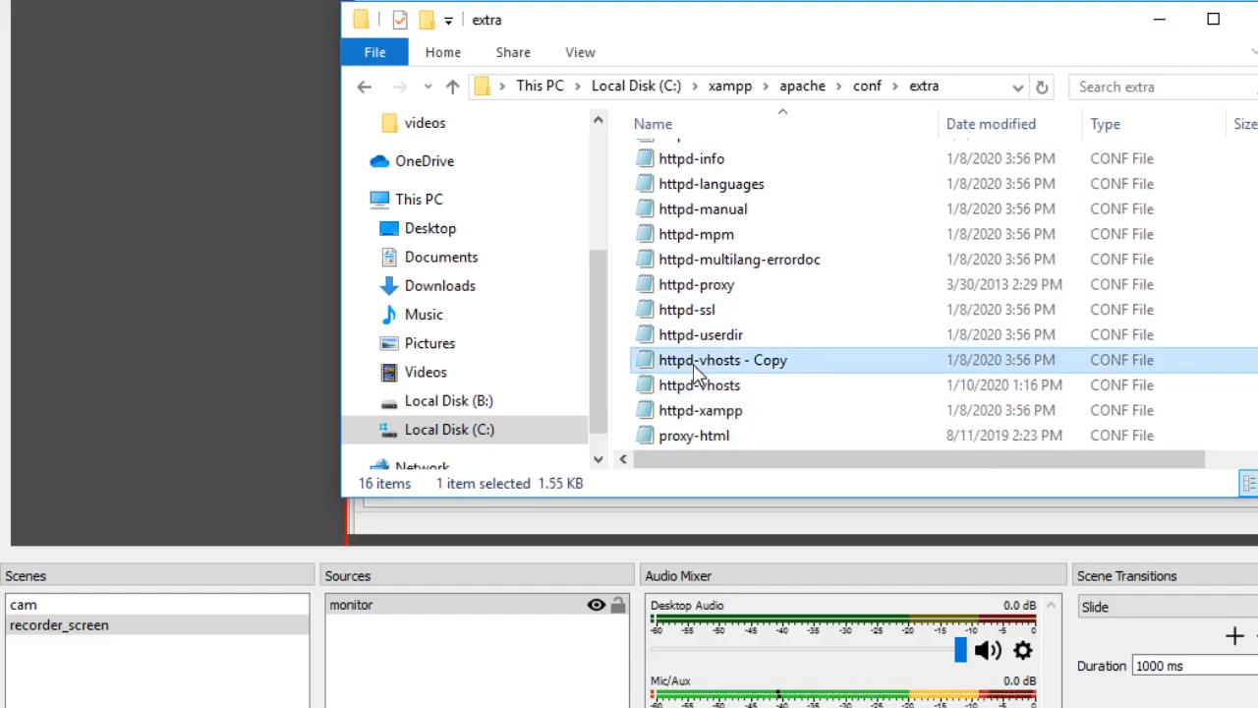
pyautogui.press('Delete')
pyautogui.click(694, 387)
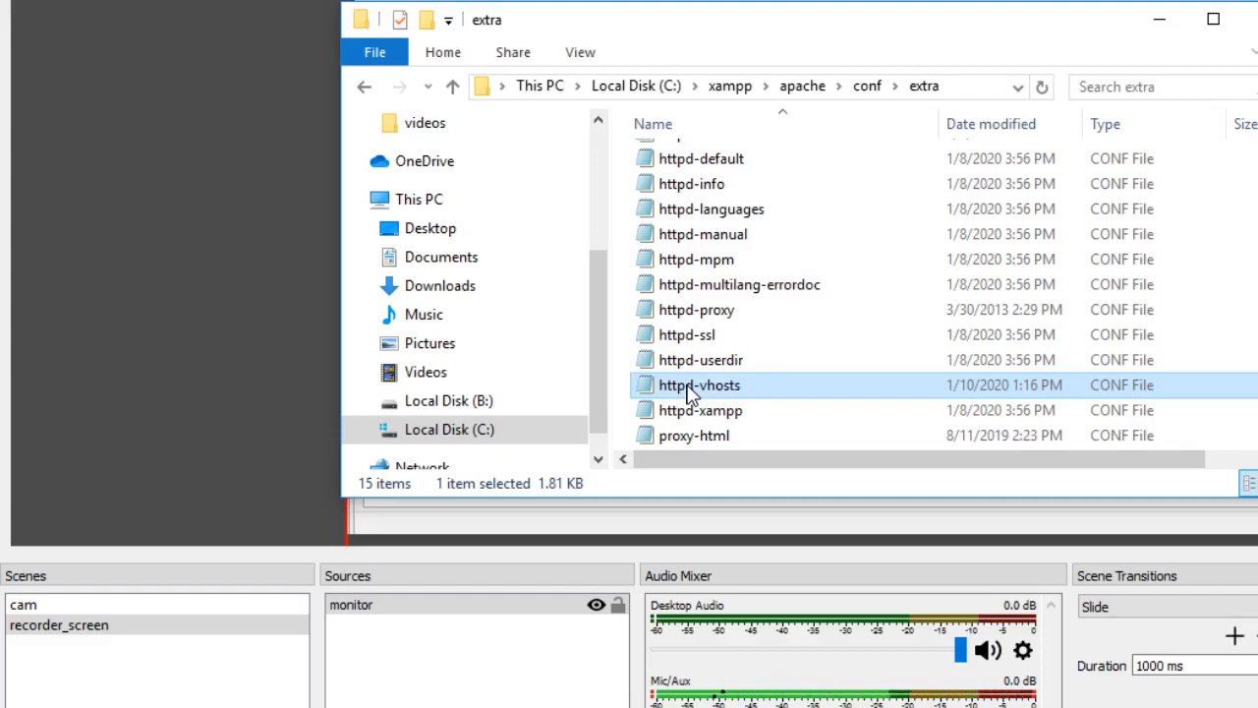
pyautogui.hotkey('ctrl', 'v')
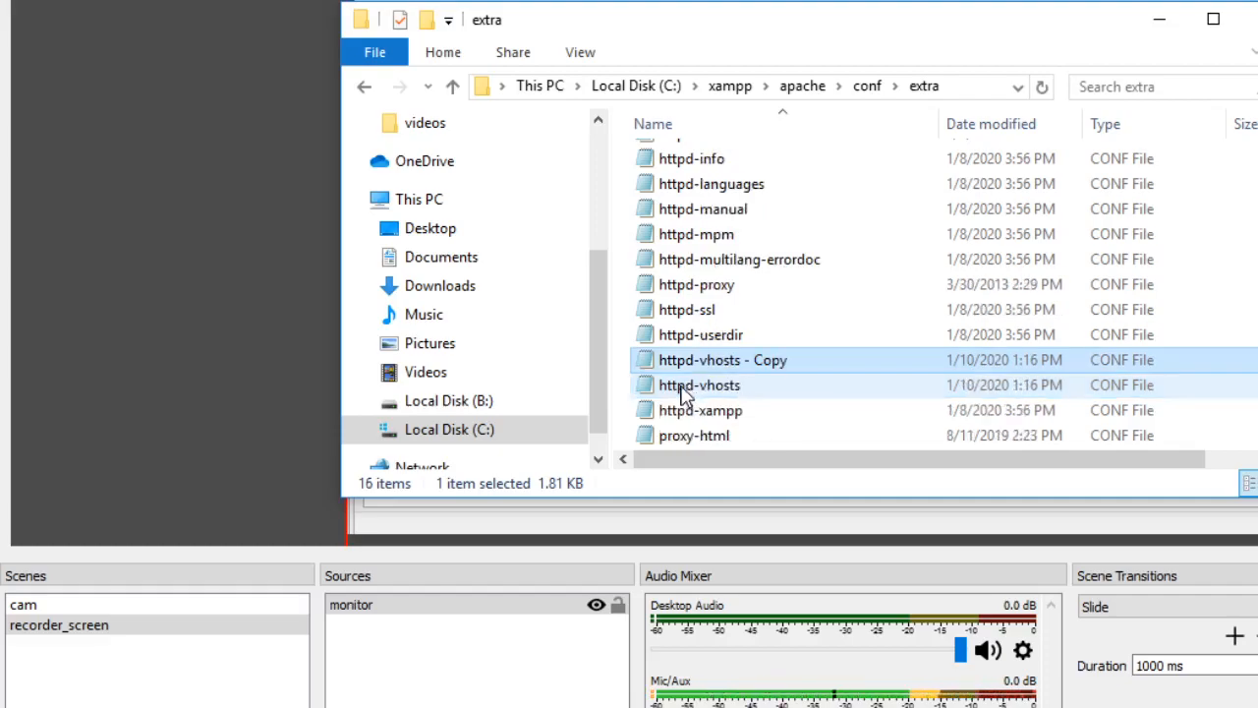
# - Open the original httpd-vhosts file in Notepad and go to the example VirtualHost blocks at its end
pyautogui.click(685, 393)
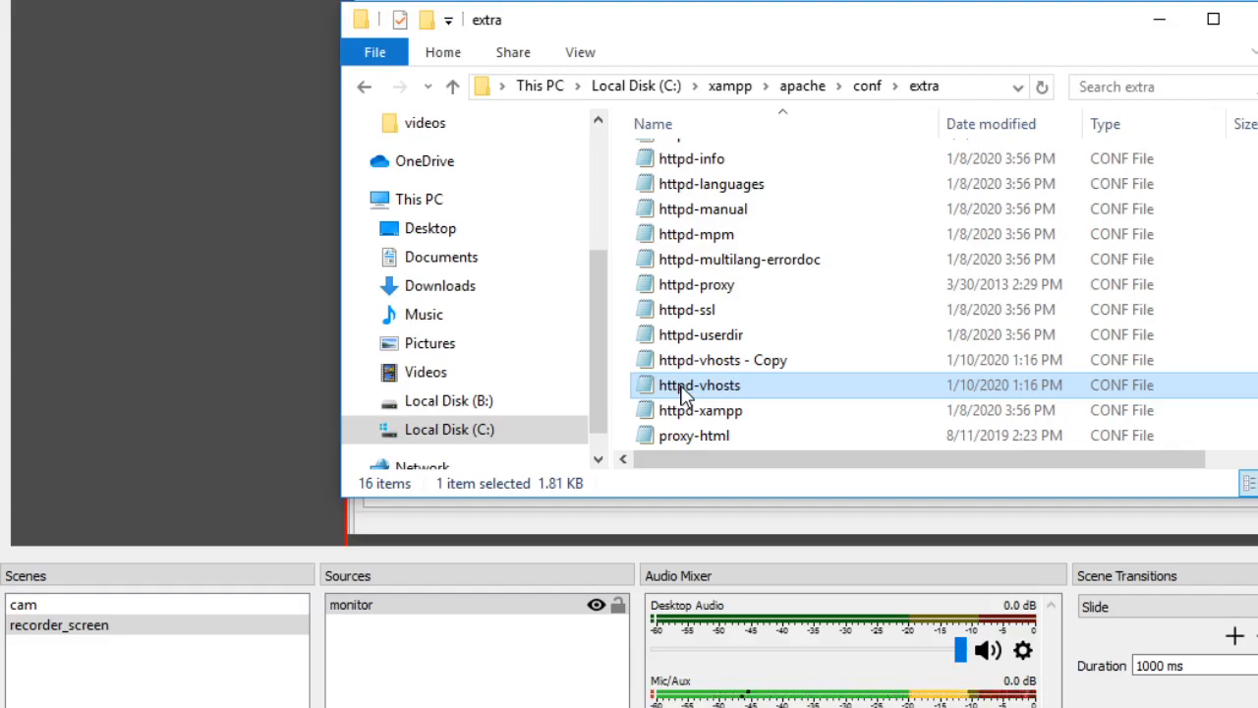
pyautogui.doubleClick(684, 393)
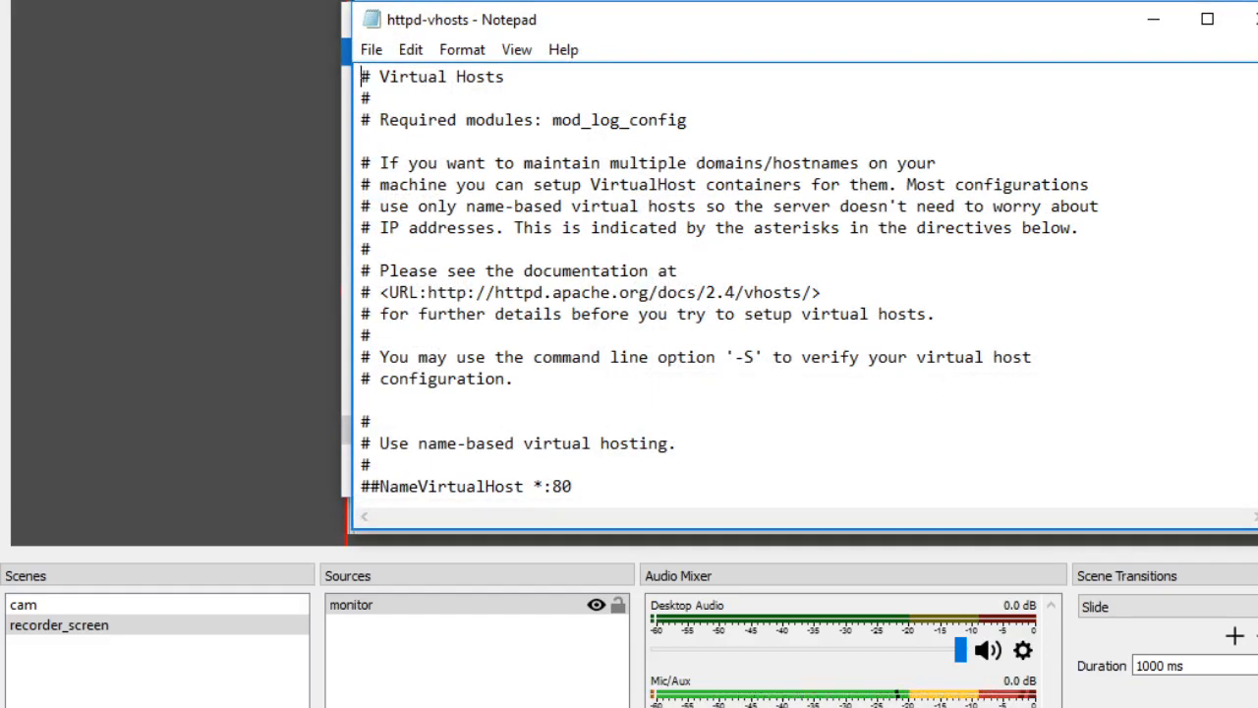
pyautogui.scroll(-1, 727, 285)
pyautogui.scroll(-2, 727, 285)
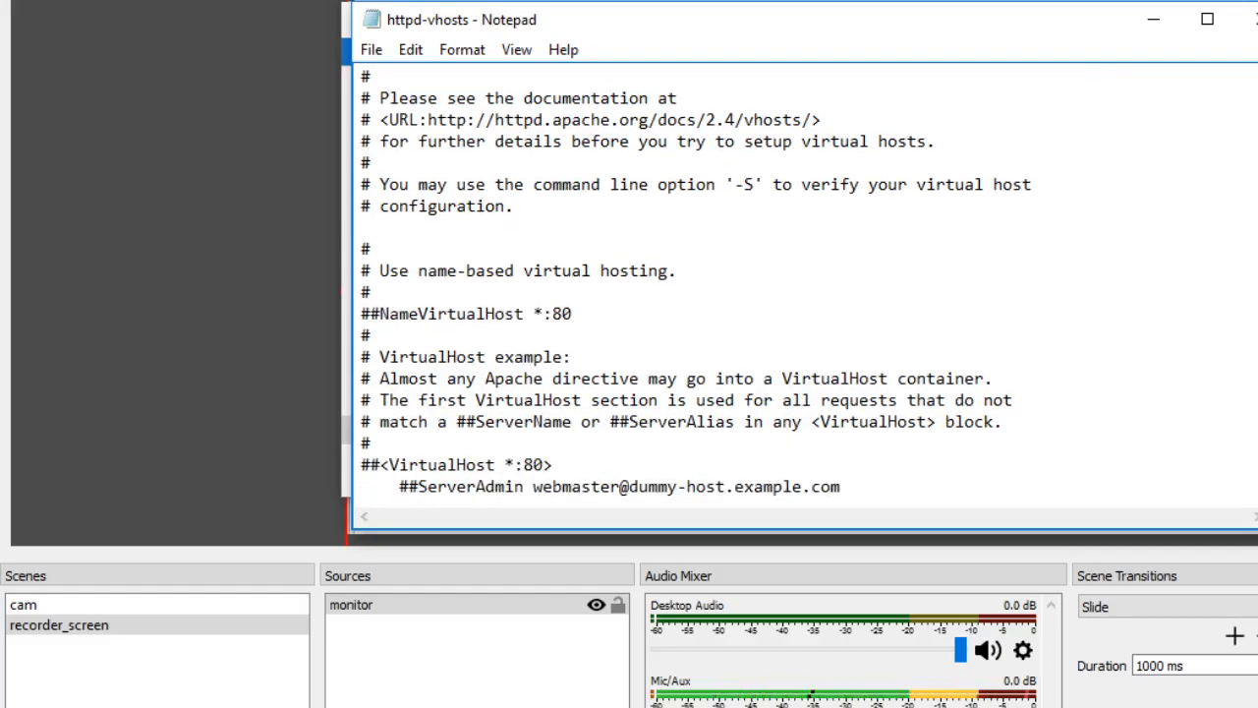
pyautogui.scroll(-2, 727, 285)
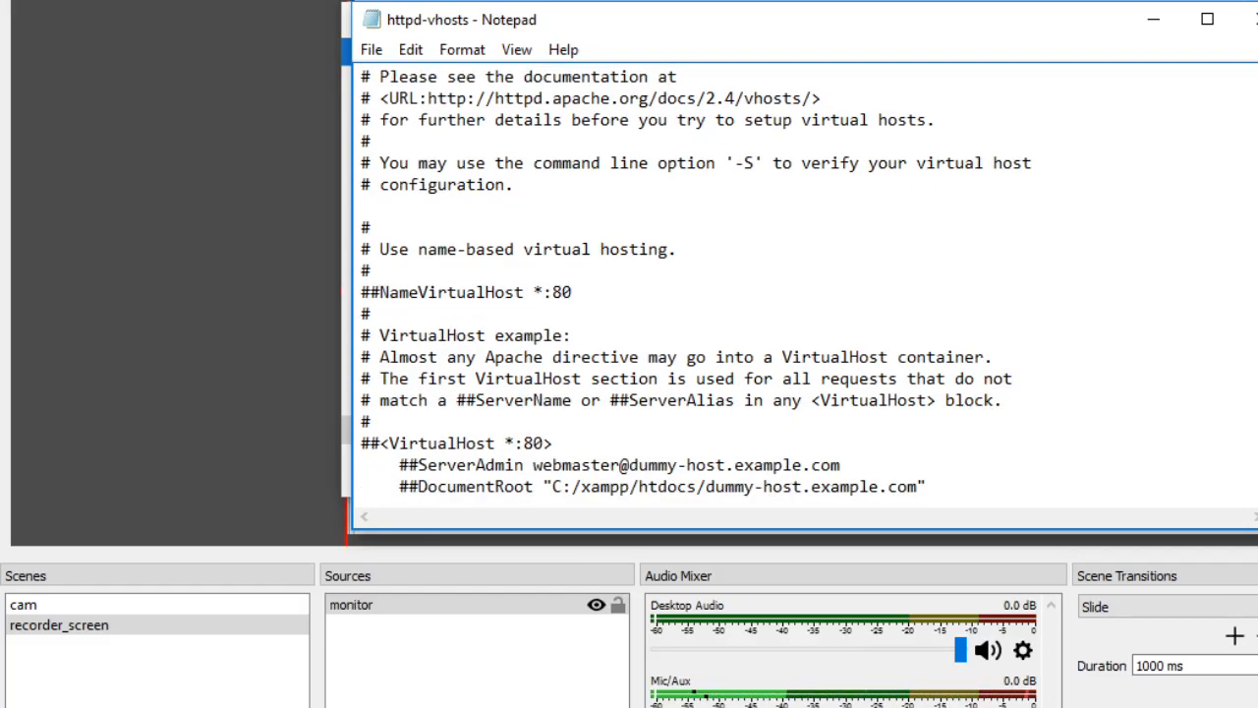
pyautogui.scroll(-4, 727, 285)
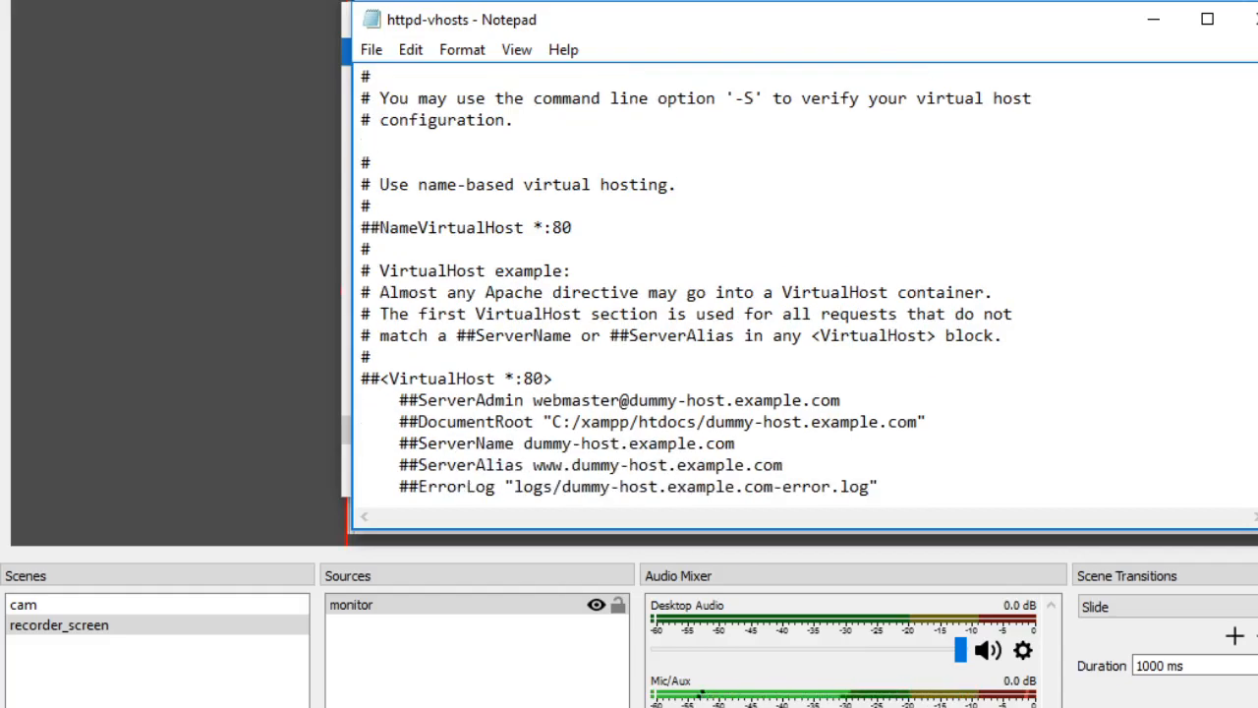
pyautogui.scroll(-1, 727, 285)
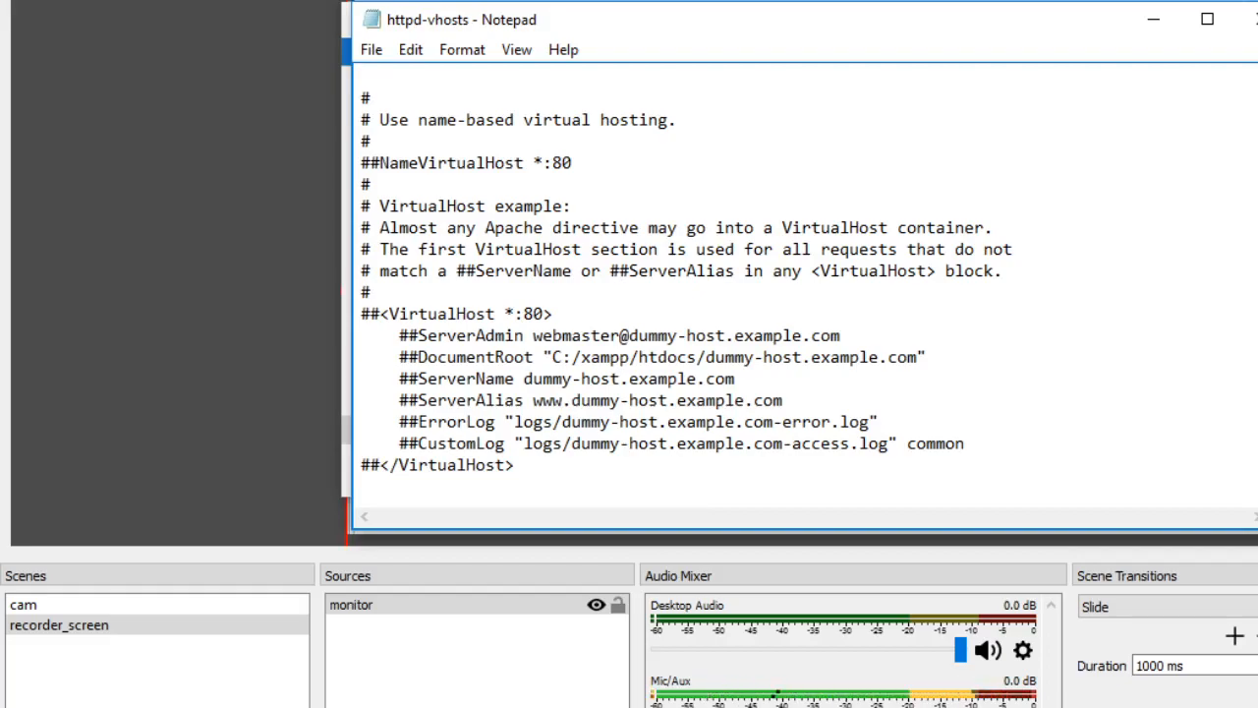
pyautogui.hotkey('alt', 'Tab')
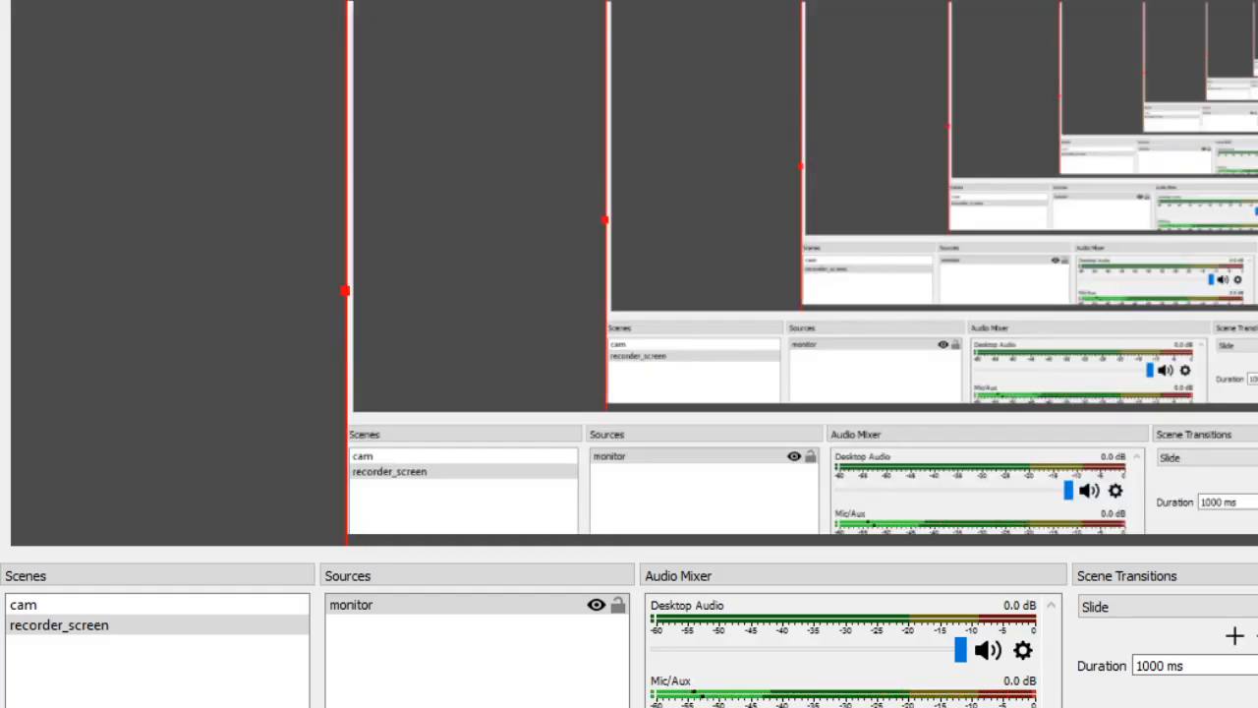
pyautogui.hotkey('alt', 'Tab')
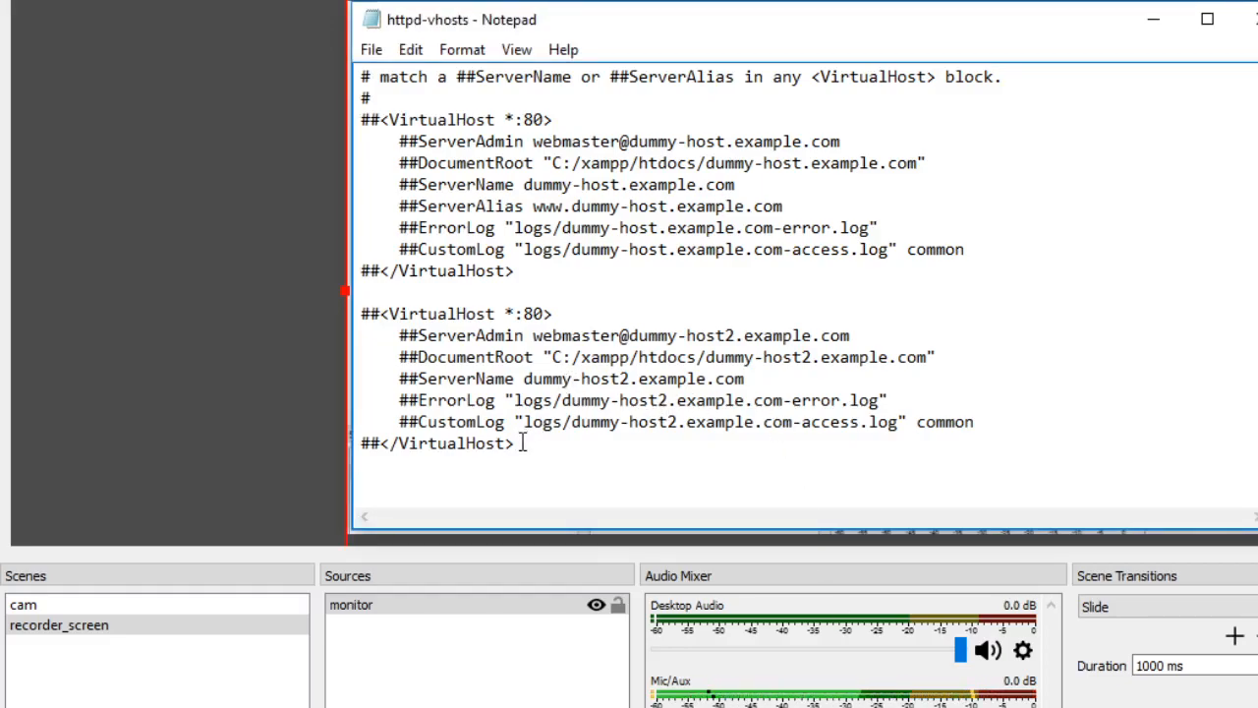
# - Duplicate the commented dummy-host2 VirtualHost block at the end of the file, separated by a blank line
pyautogui.moveTo(514, 443); pyautogui.dragTo(360, 312)
pyautogui.hotkey('ctrl', 'c')
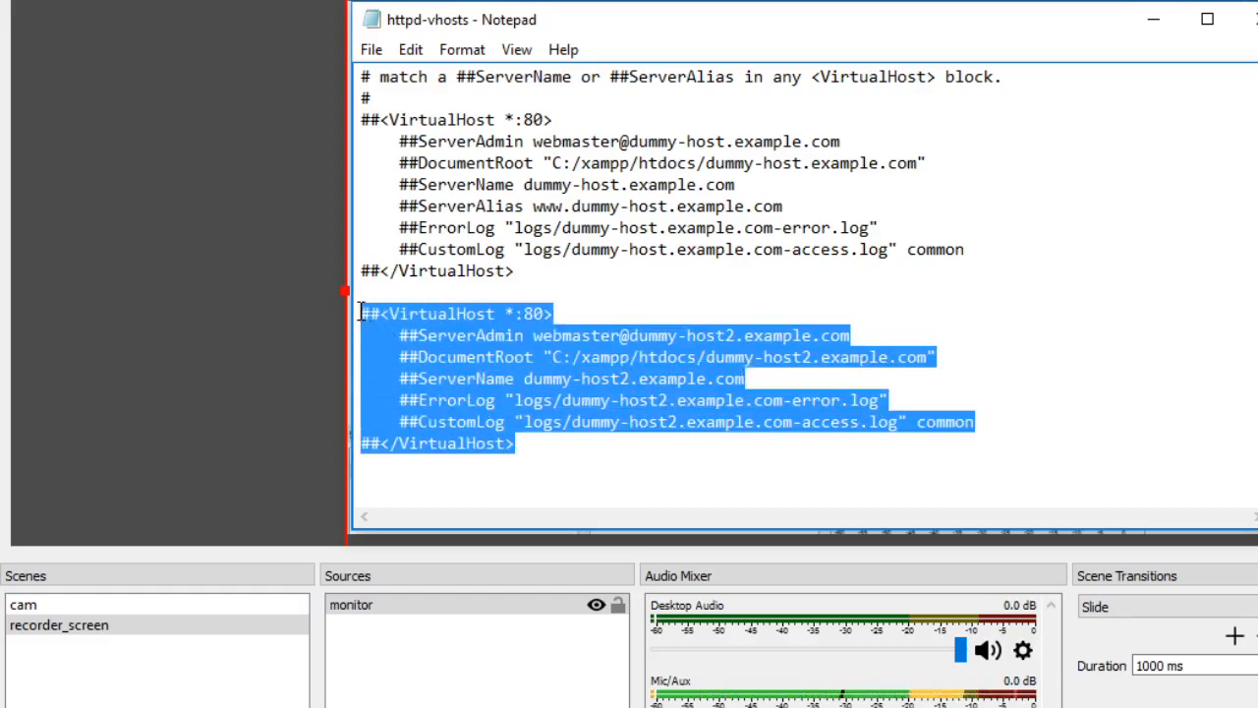
pyautogui.click(528, 441)
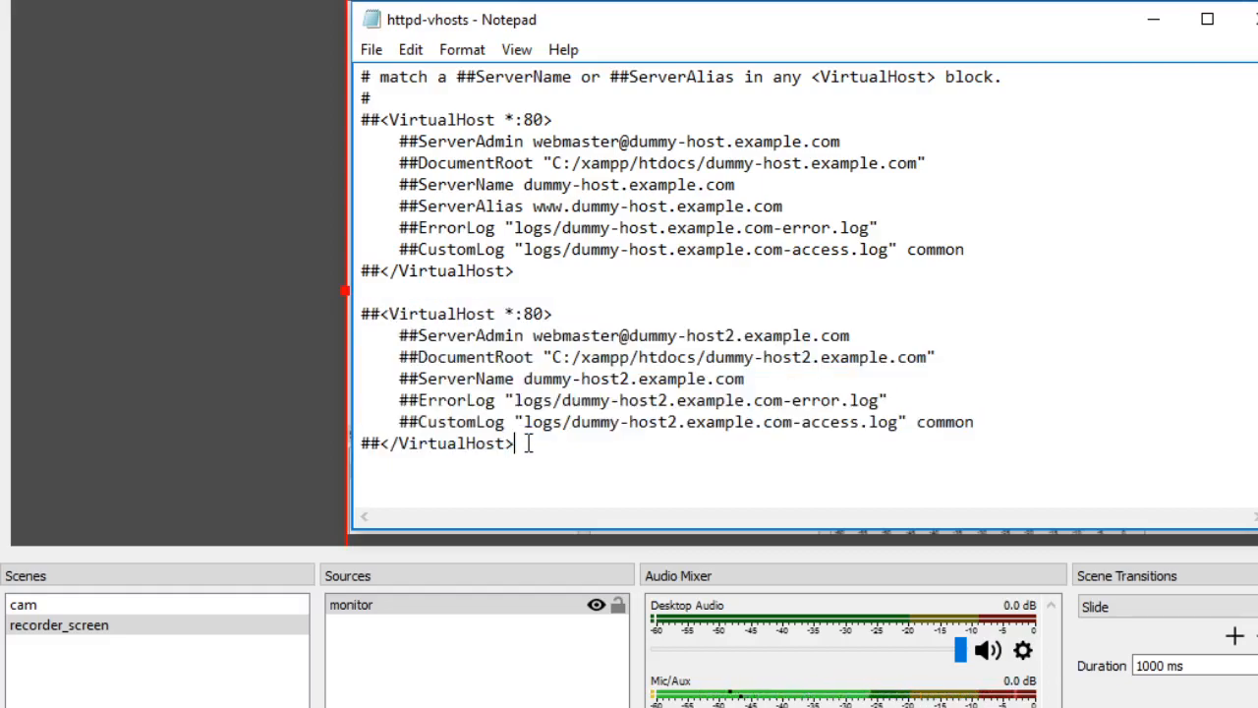
pyautogui.press('Return')
pyautogui.press('Return')
pyautogui.hotkey('ctrl', 'v')
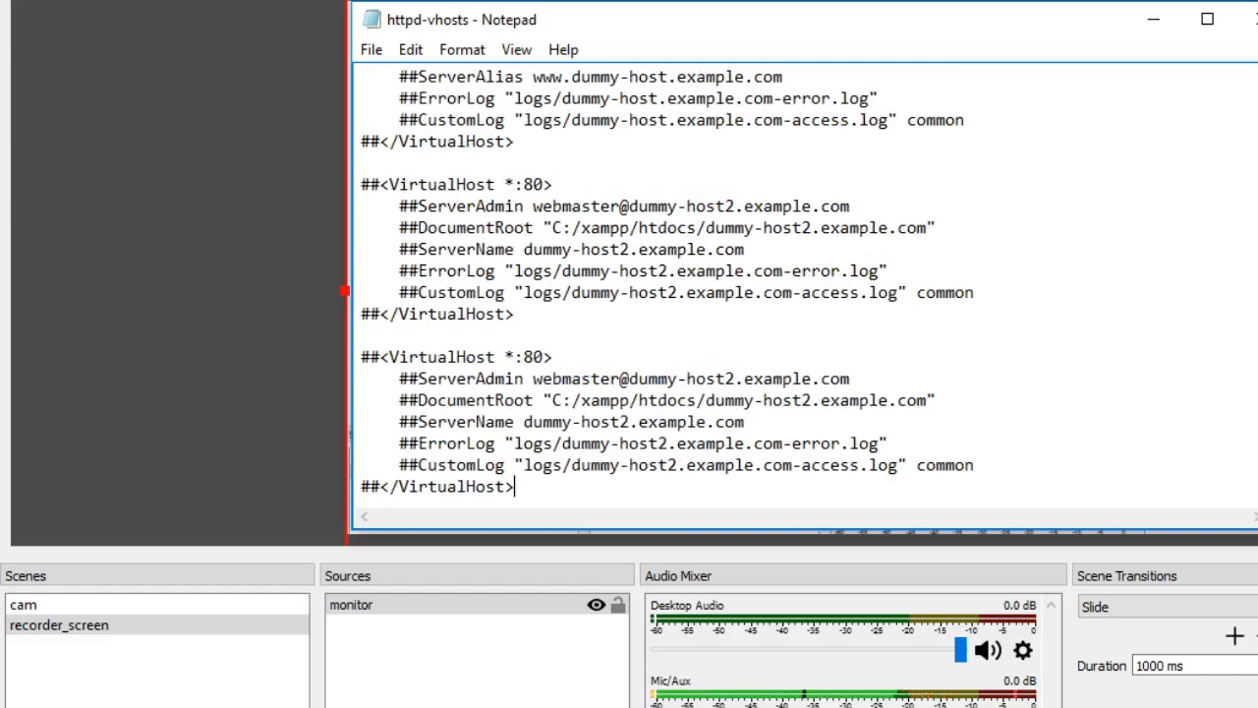
# - Uncomment the opening and closing VirtualHost tags of the duplicated block by removing their leading ## marks
pyautogui.click(383, 356)
pyautogui.press('BackSpace')
pyautogui.press('BackSpace')
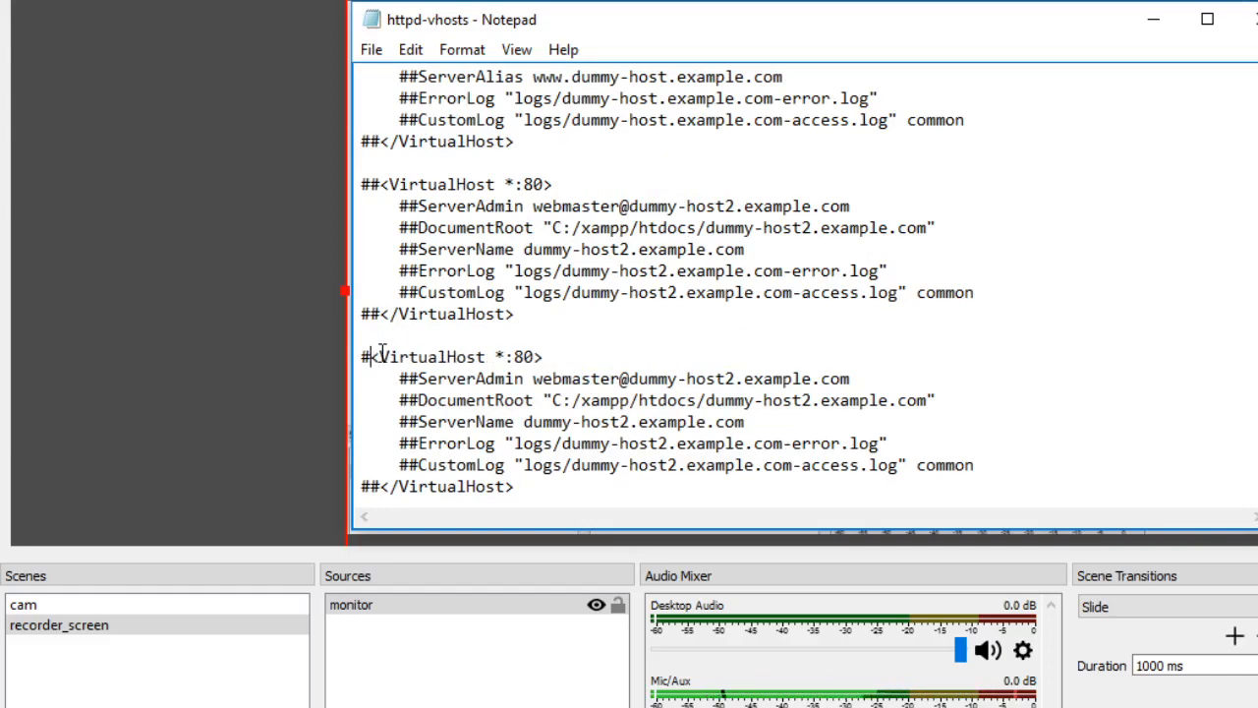
pyautogui.click(381, 486)
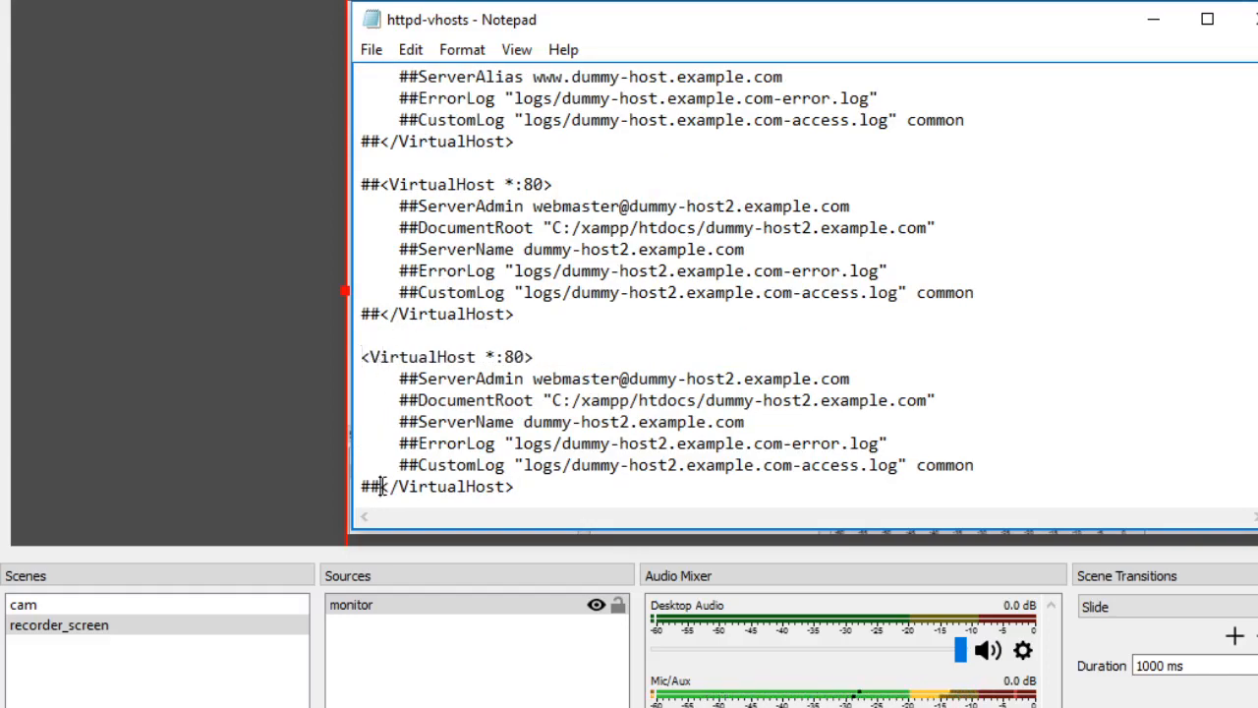
pyautogui.press('BackSpace')
pyautogui.press('BackSpace')
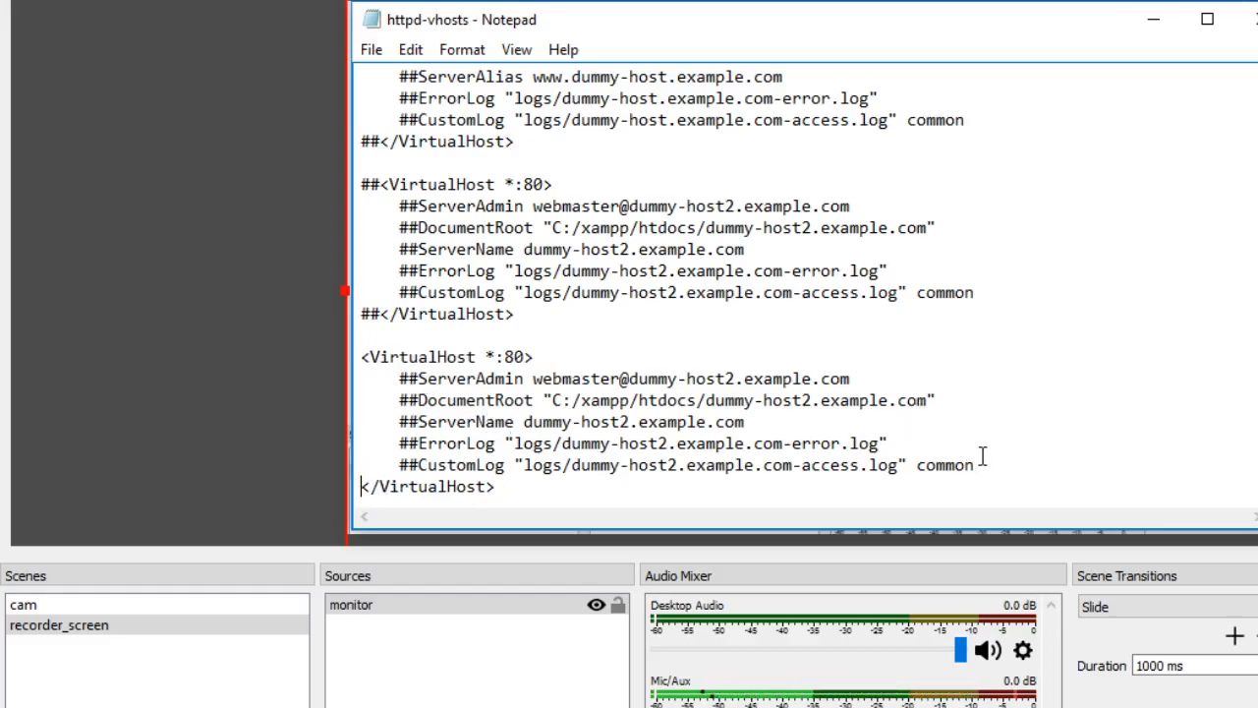
# - Replace the asterisk in the new block's opening VirtualHost tag with the address 127.0.0.1, keeping port 80
pyautogui.click(419, 379)
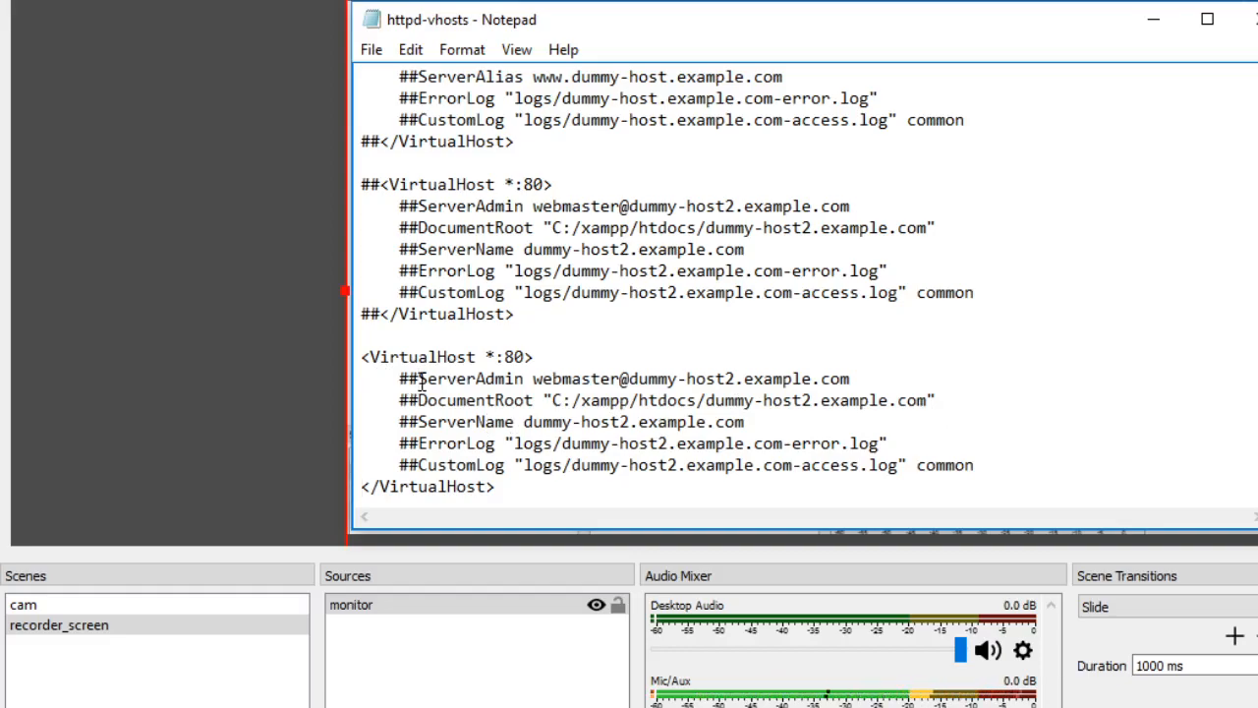
pyautogui.click(497, 356)
pyautogui.press('BackSpace')
pyautogui.write('127.')
pyautogui.write('0.')
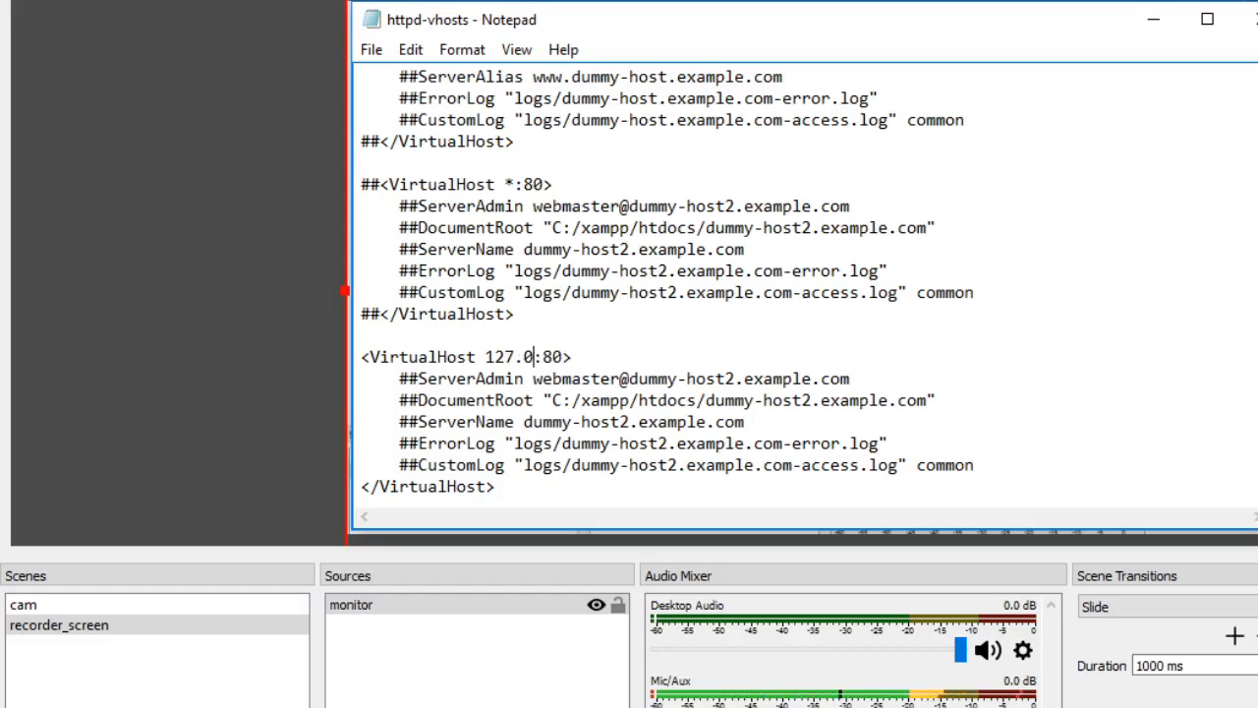
pyautogui.write('0')
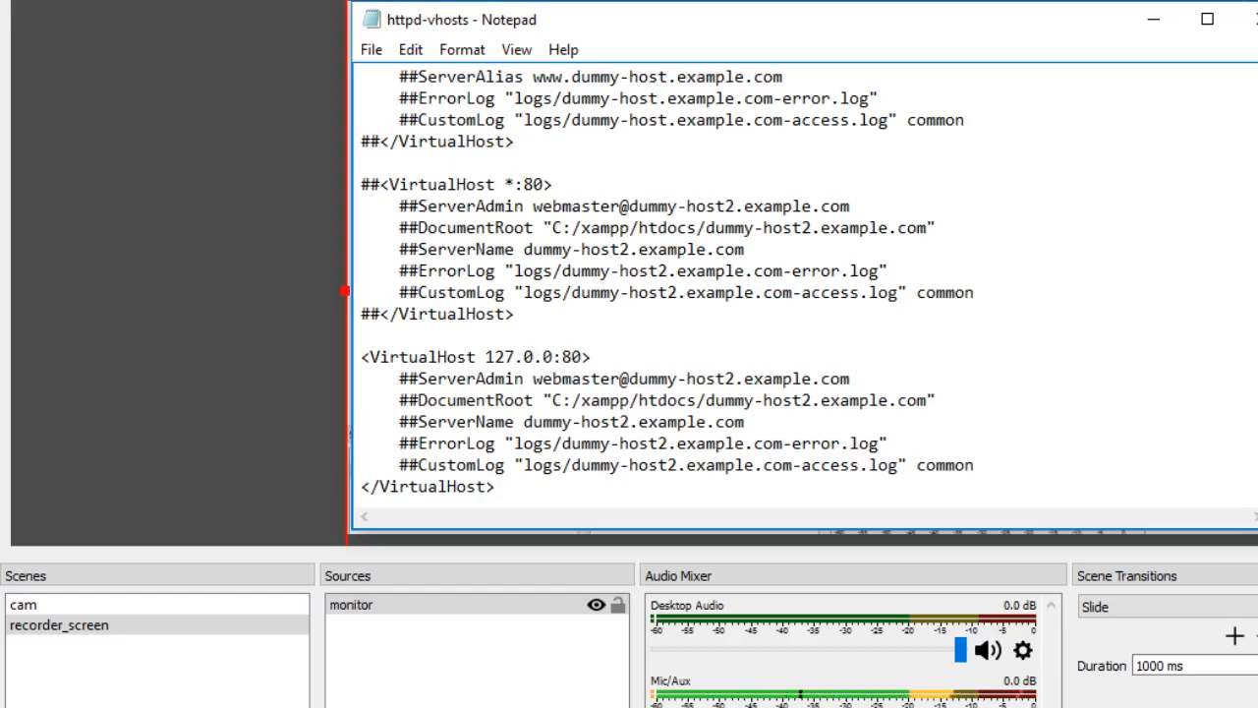
pyautogui.write('.1')
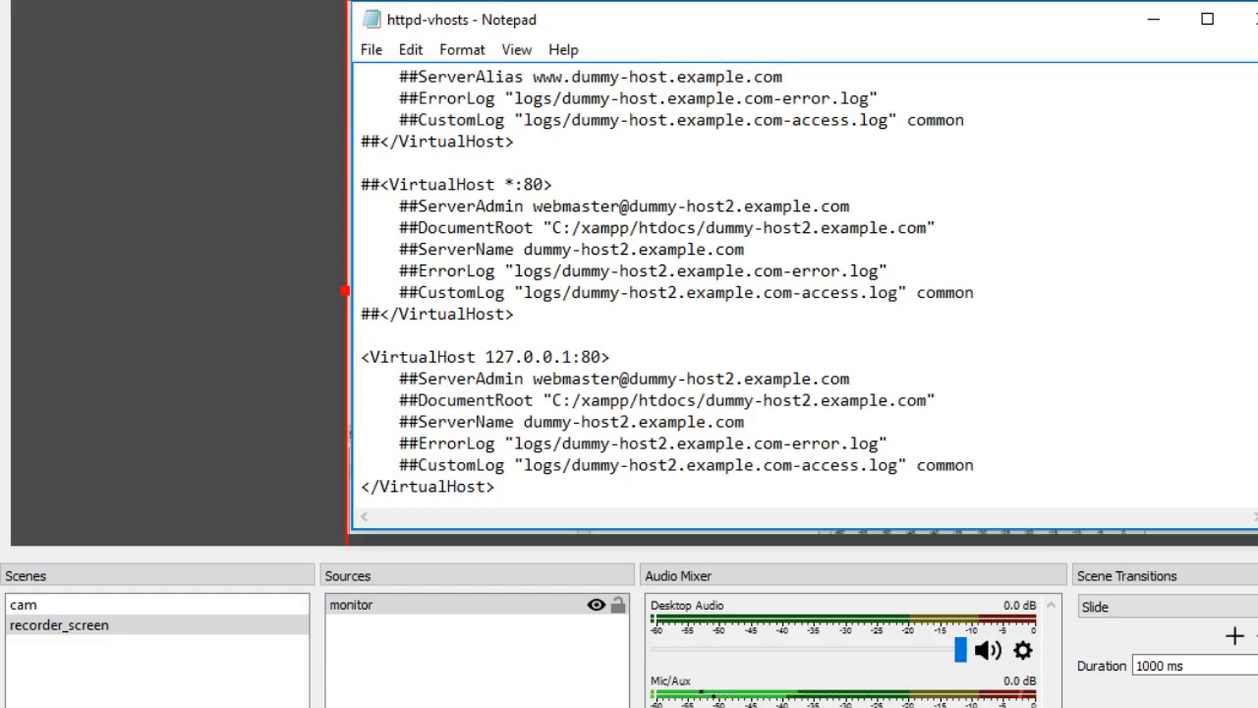
# - Add a DocumentRoot directive with an empty pair of double quotes on a new line below the 127.0.0.1:80 tag
pyautogui.scroll(-1, 805, 295)
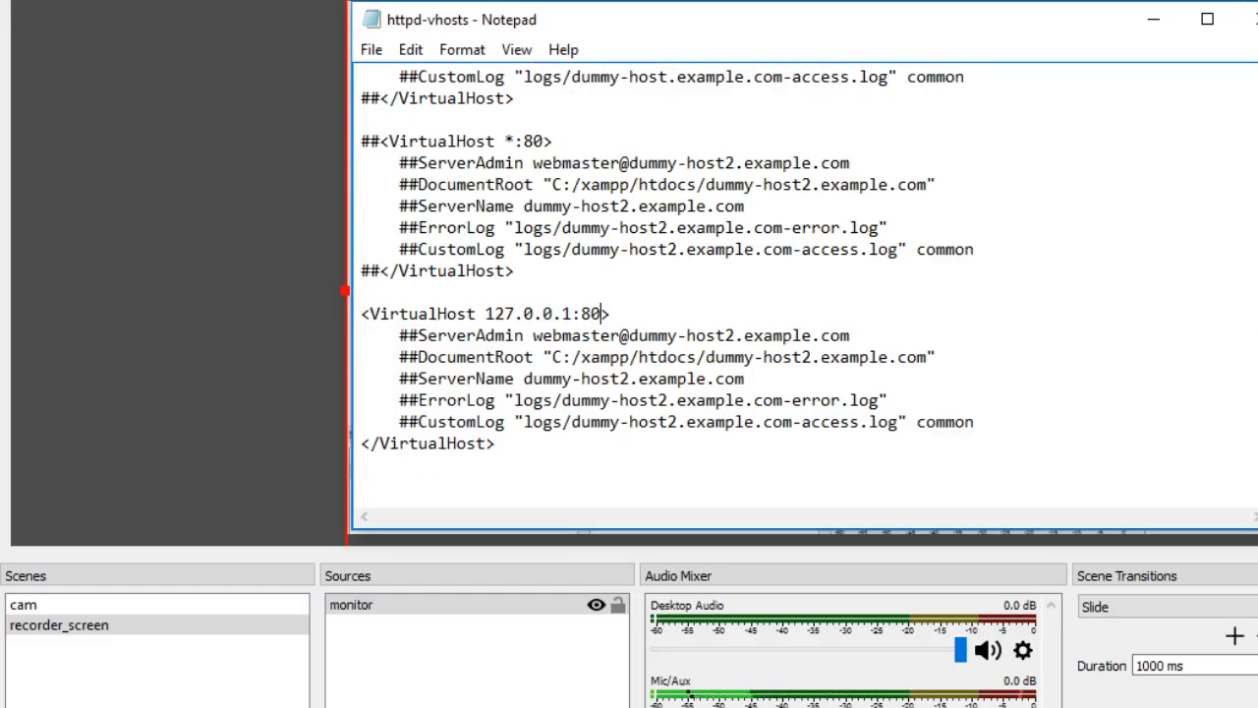
pyautogui.click(418, 335)
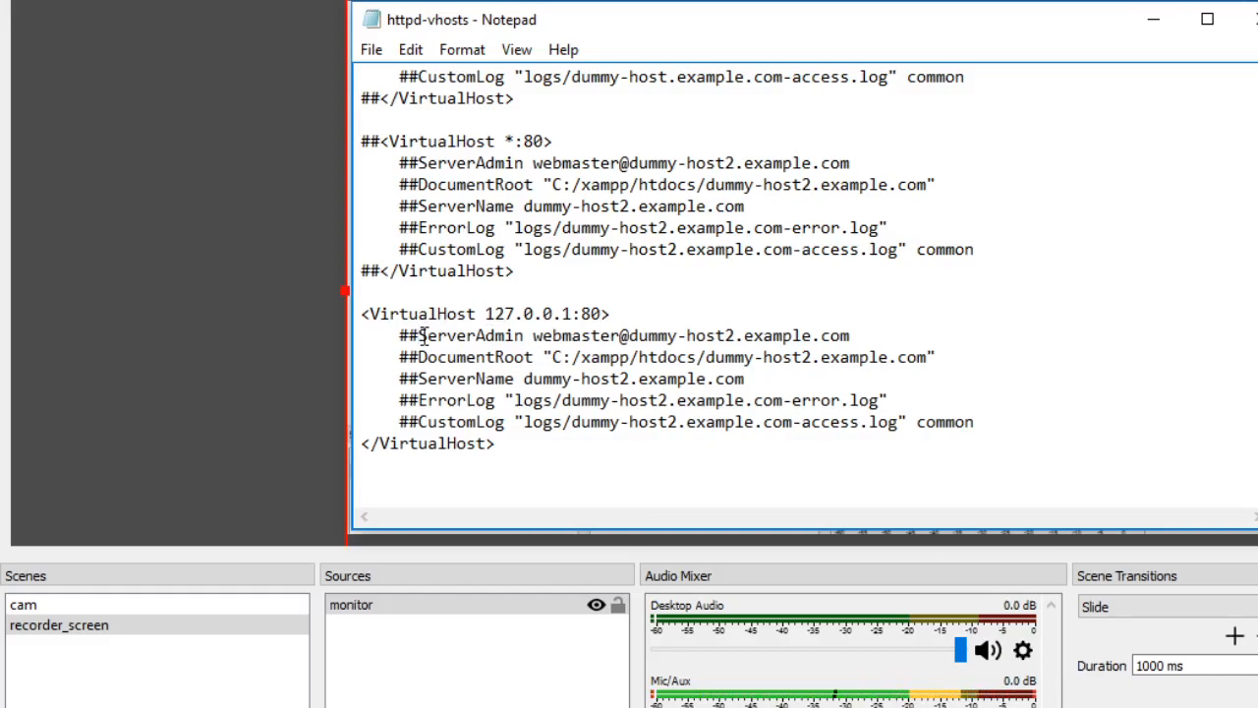
pyautogui.click(610, 314)
pyautogui.press('Return')
pyautogui.write('Doc')
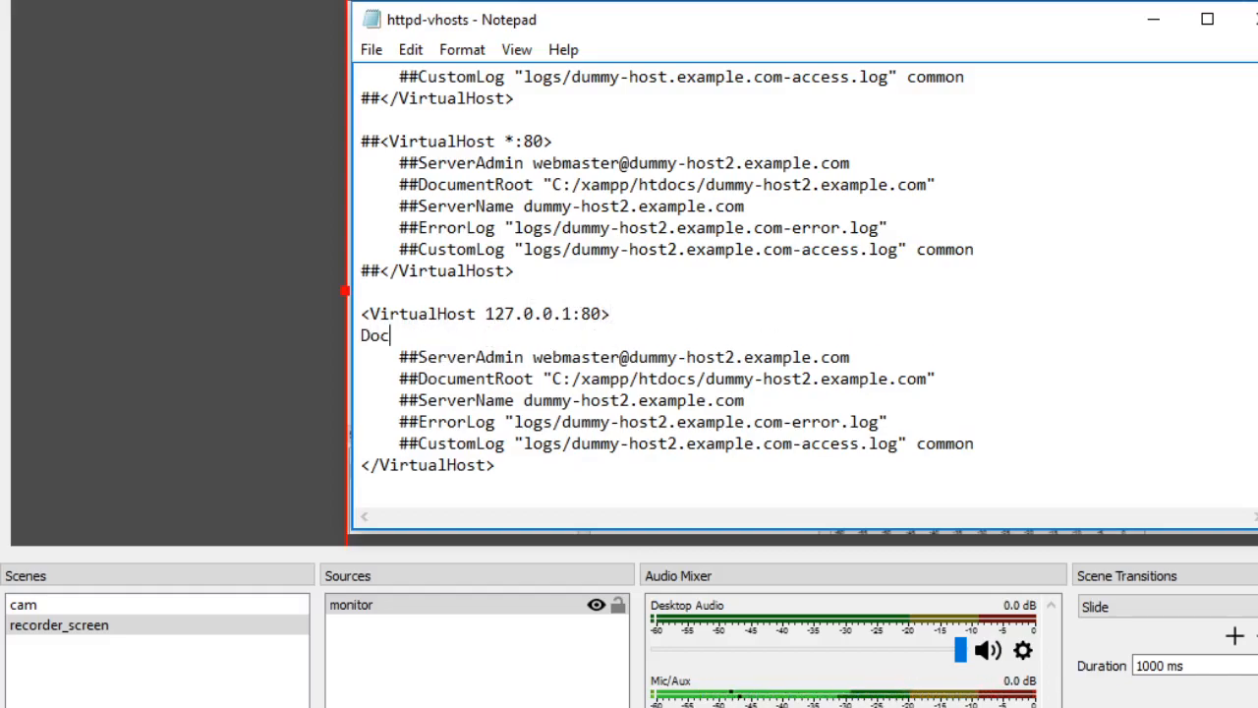
pyautogui.write('umentRoot')
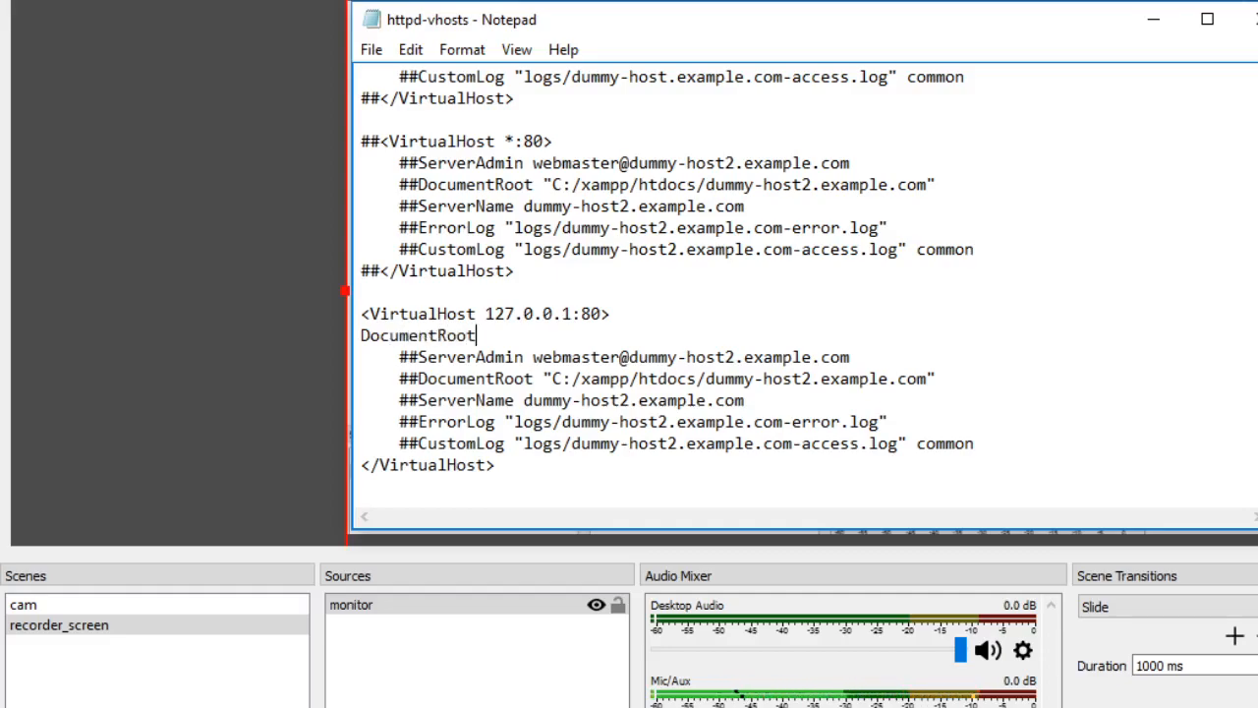
pyautogui.write(' "')
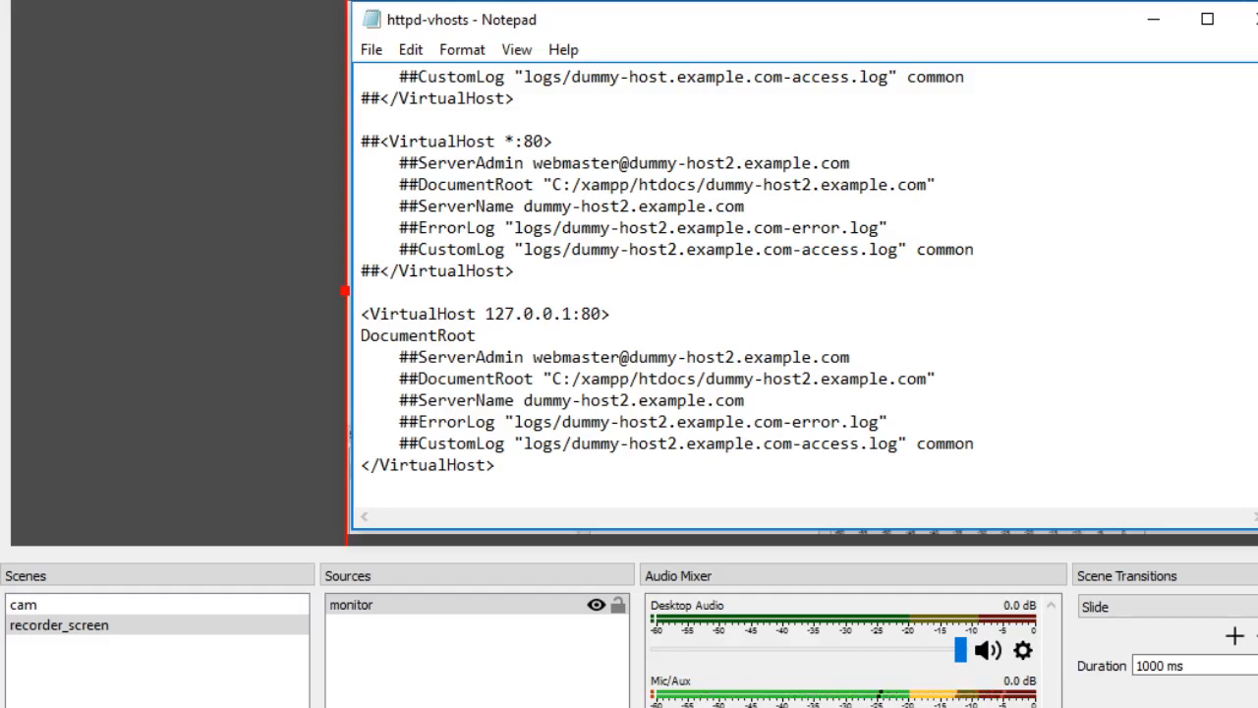
pyautogui.write('"')
# - Enter C:/xampp/htdocs/creative between the quotes as the DocumentRoot path
pyautogui.click(496, 335)
pyautogui.write('C:')
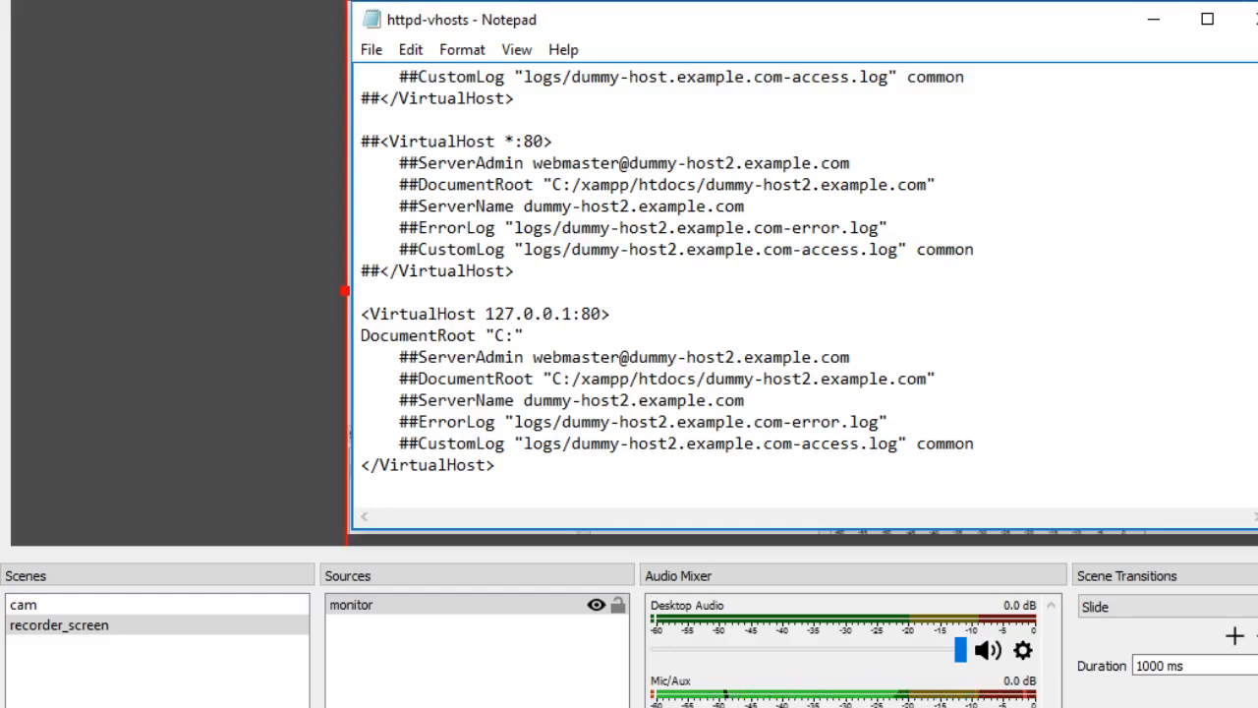
pyautogui.write('/')
pyautogui.write('xam')
pyautogui.write('pp/')
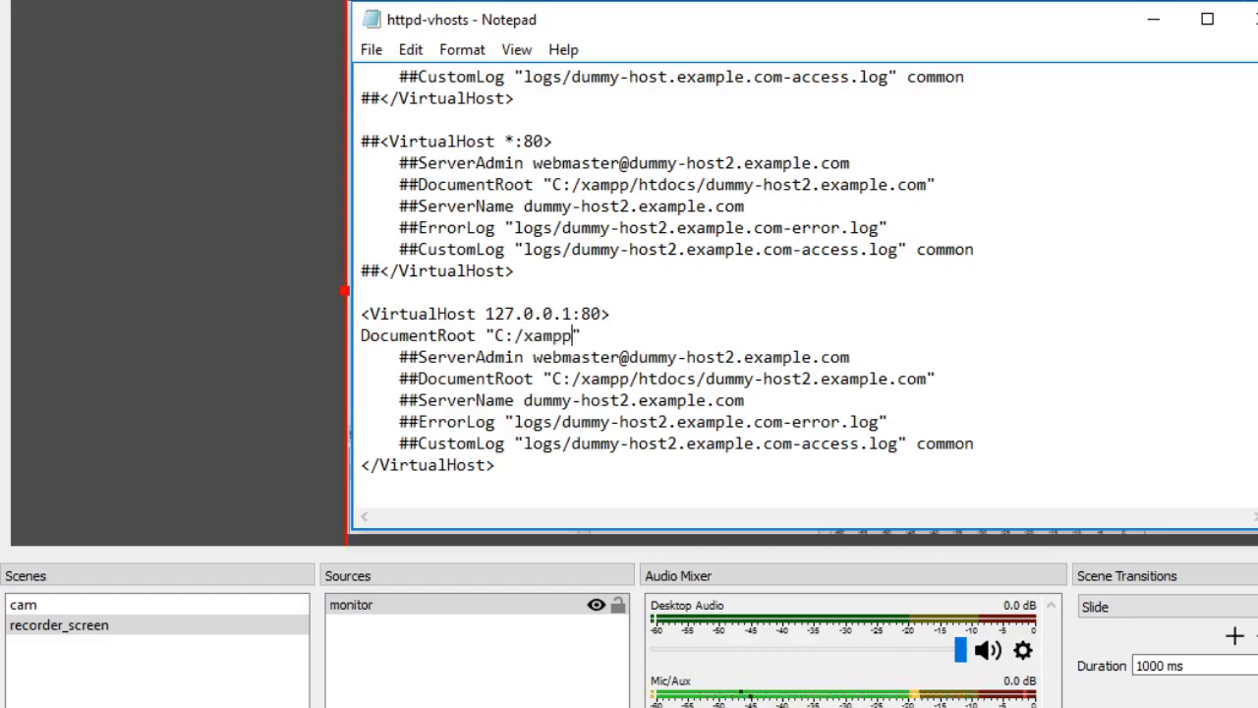
pyautogui.write('ht')
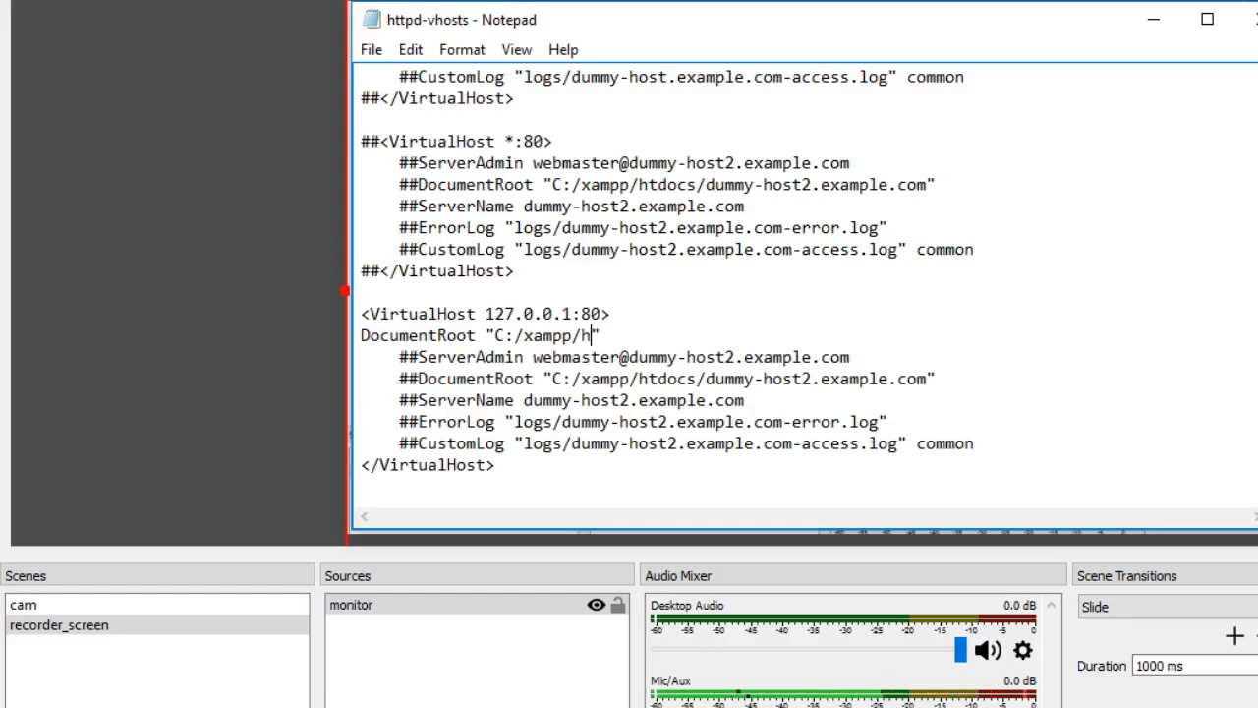
pyautogui.write('doc')
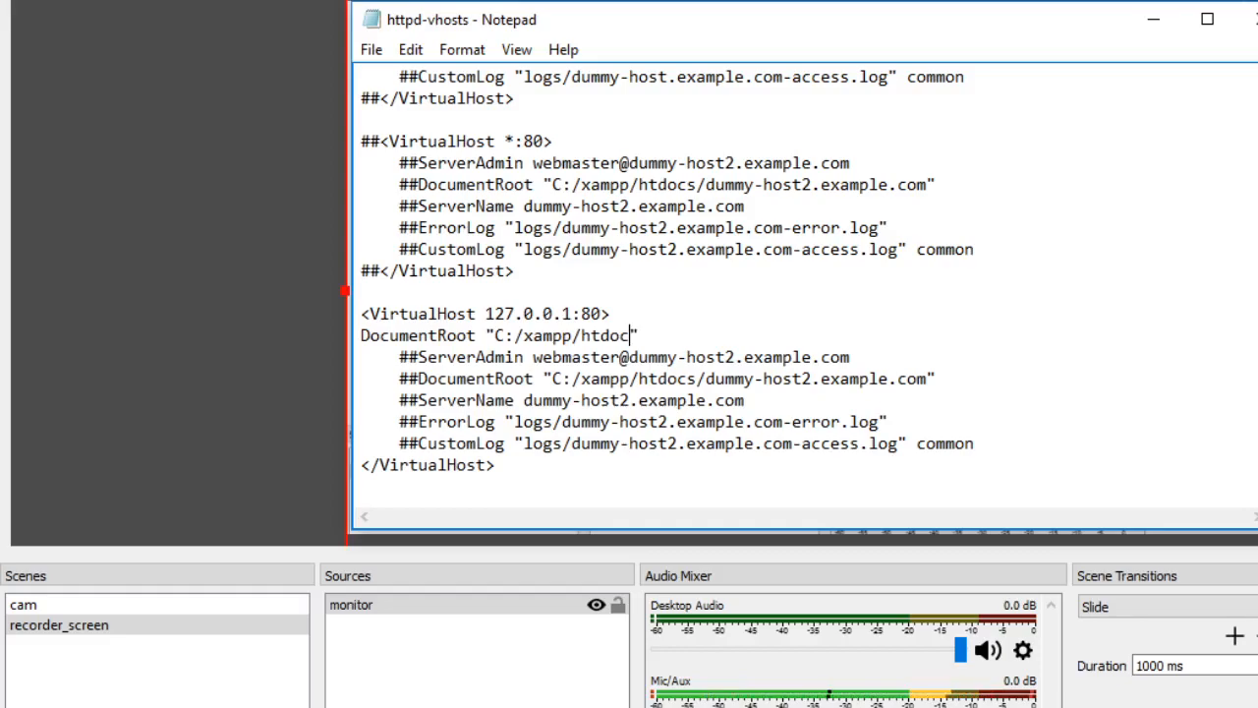
pyautogui.write('s/')
pyautogui.write('creative')
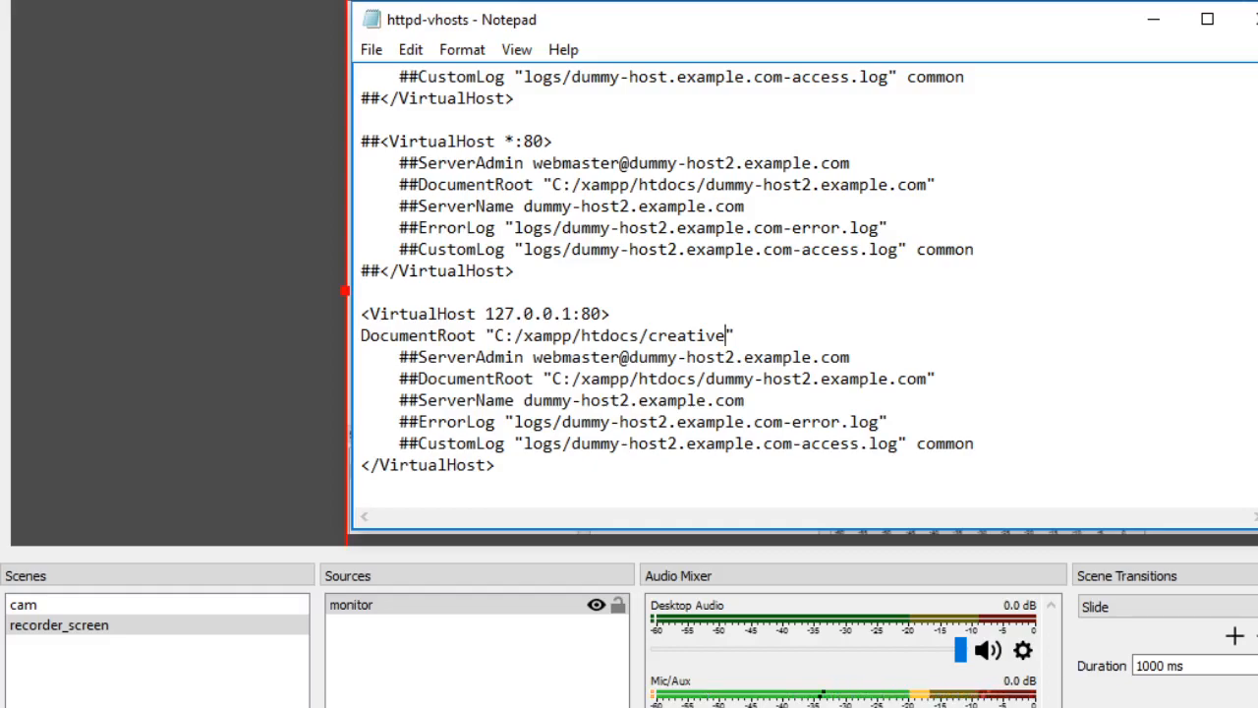
# - Add a ServerName directive below DocumentRoot by copying it from the commented line and removing the ## marks
pyautogui.press('End')
pyautogui.press('Return')
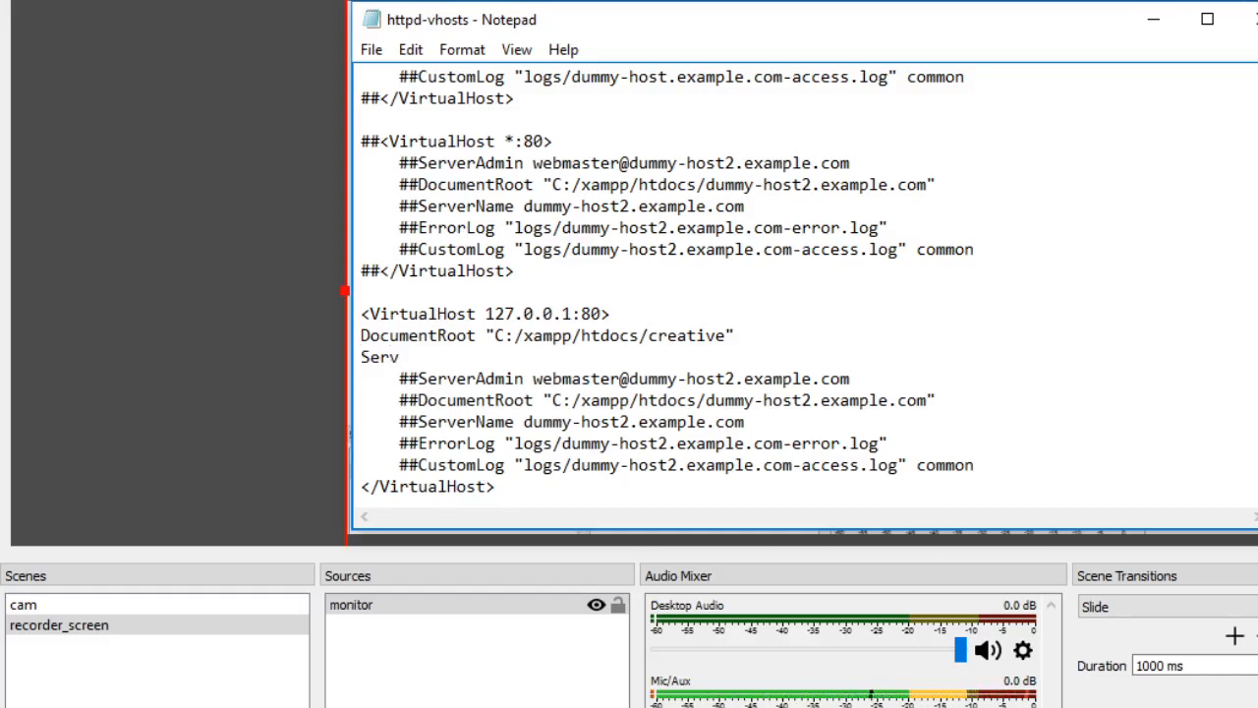
pyautogui.doubleClick(468, 421)
pyautogui.hotkey('ctrl', 'c')
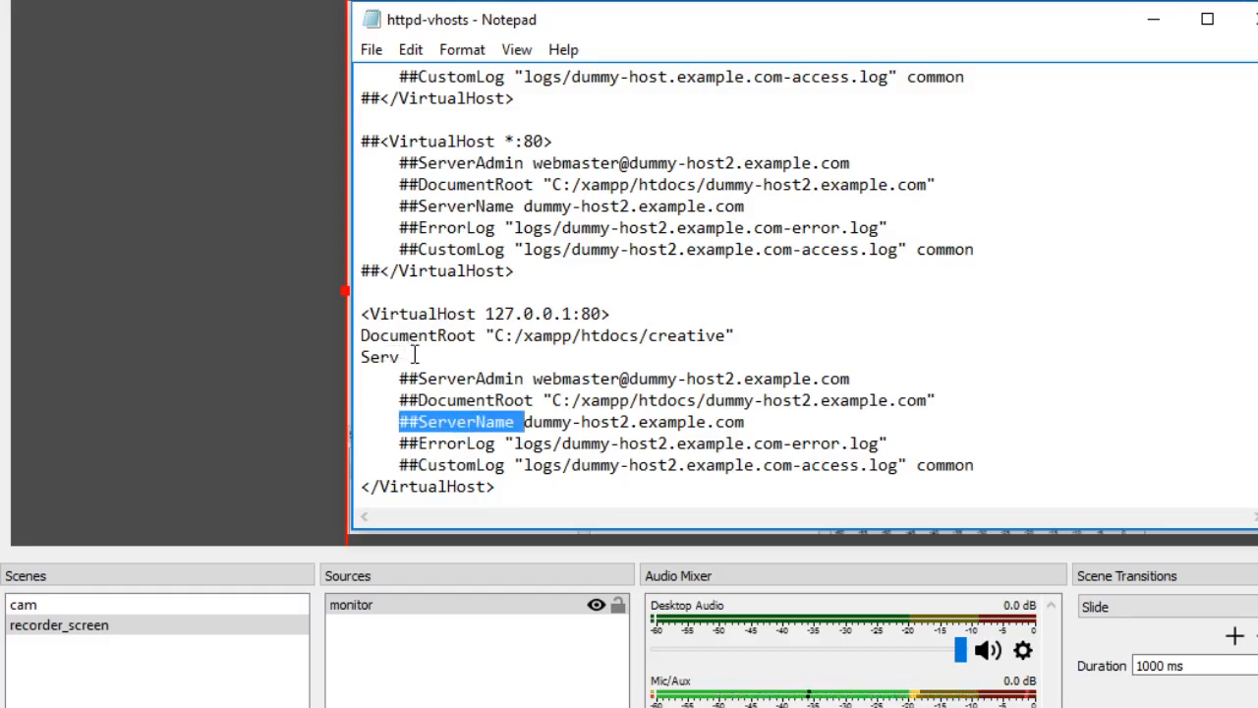
pyautogui.moveTo(401, 357); pyautogui.dragTo(348, 356)
pyautogui.hotkey('ctrl', 'v')
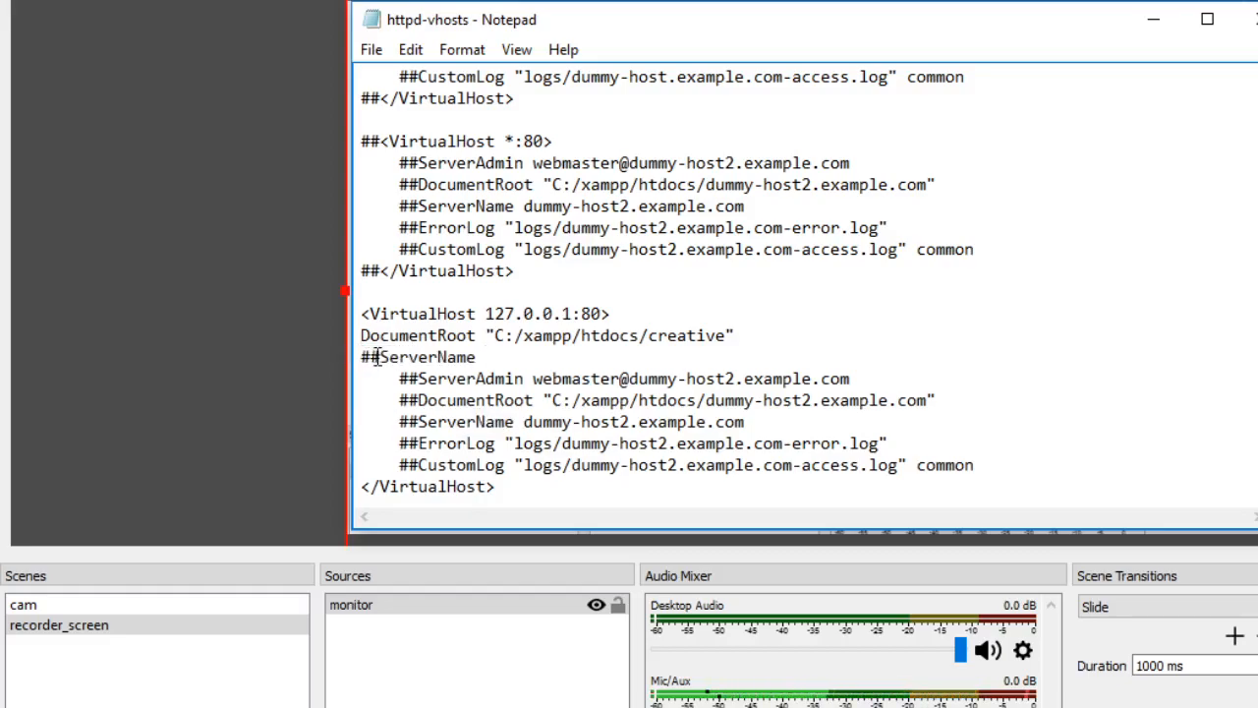
pyautogui.click(379, 357)
pyautogui.press('BackSpace')
pyautogui.press('BackSpace')
pyautogui.click(478, 358)
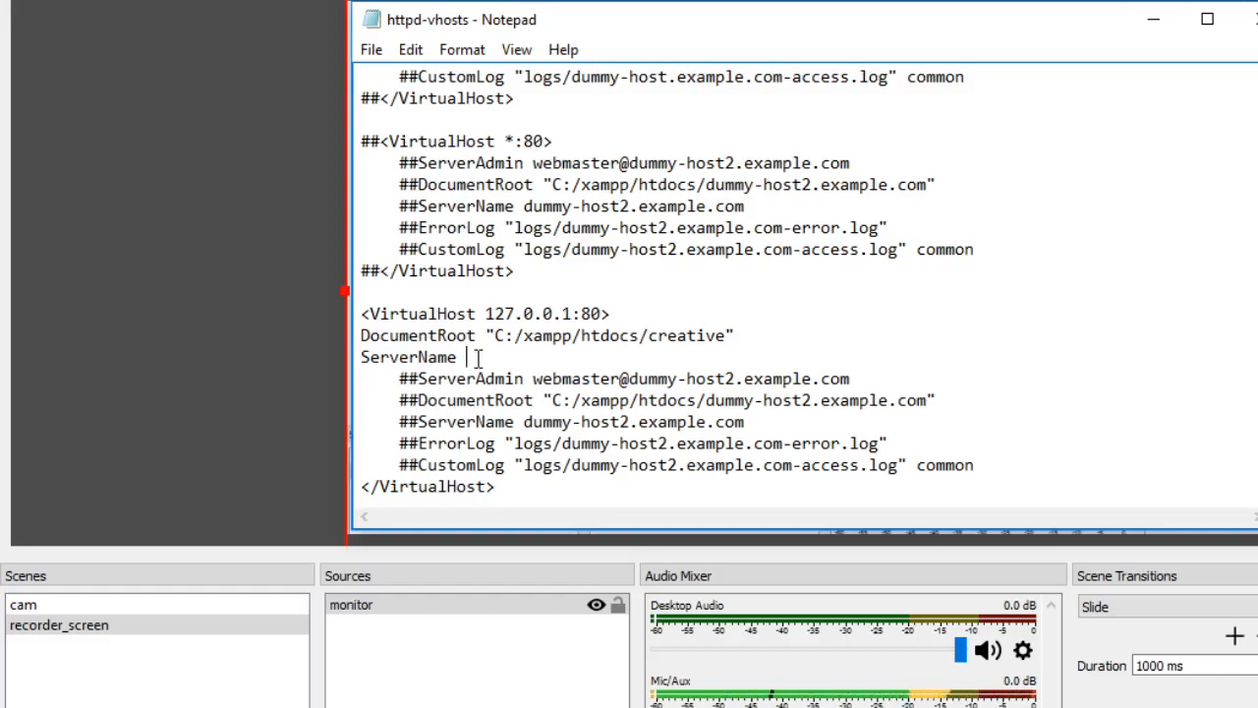
# - Set the new block's ServerName to creative.me and start a new line below it
pyautogui.write('creat')
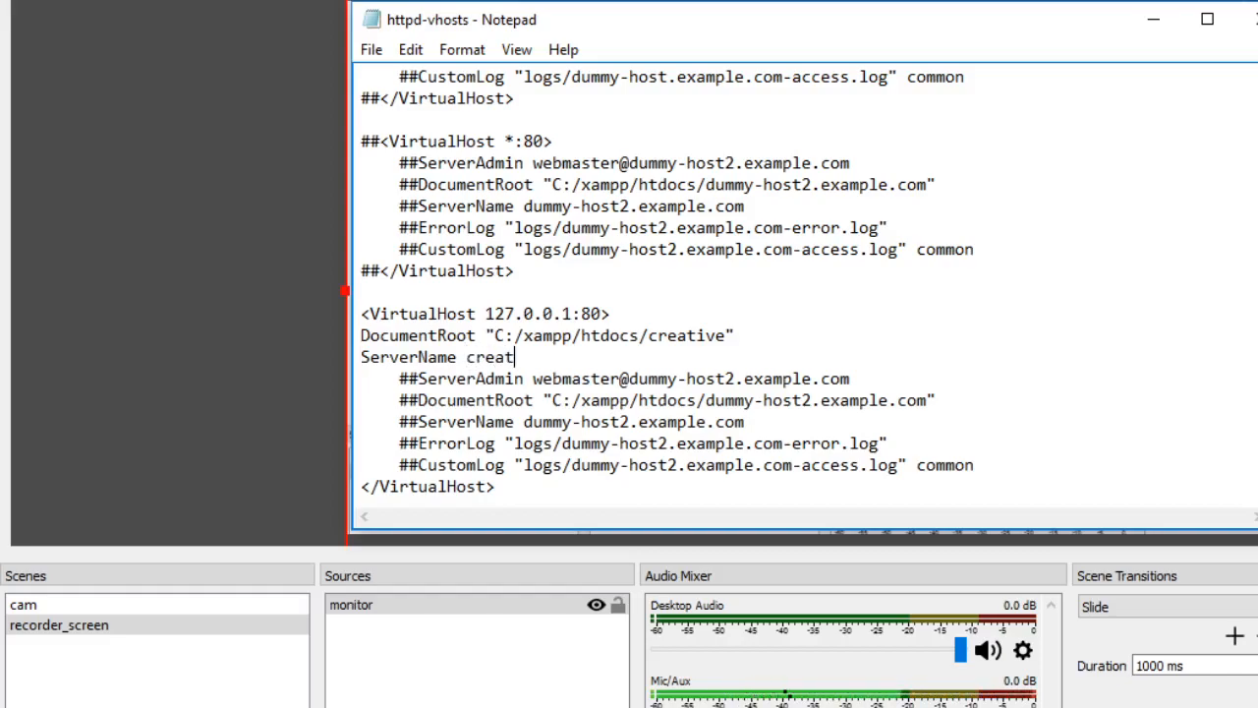
pyautogui.write('ive.me')
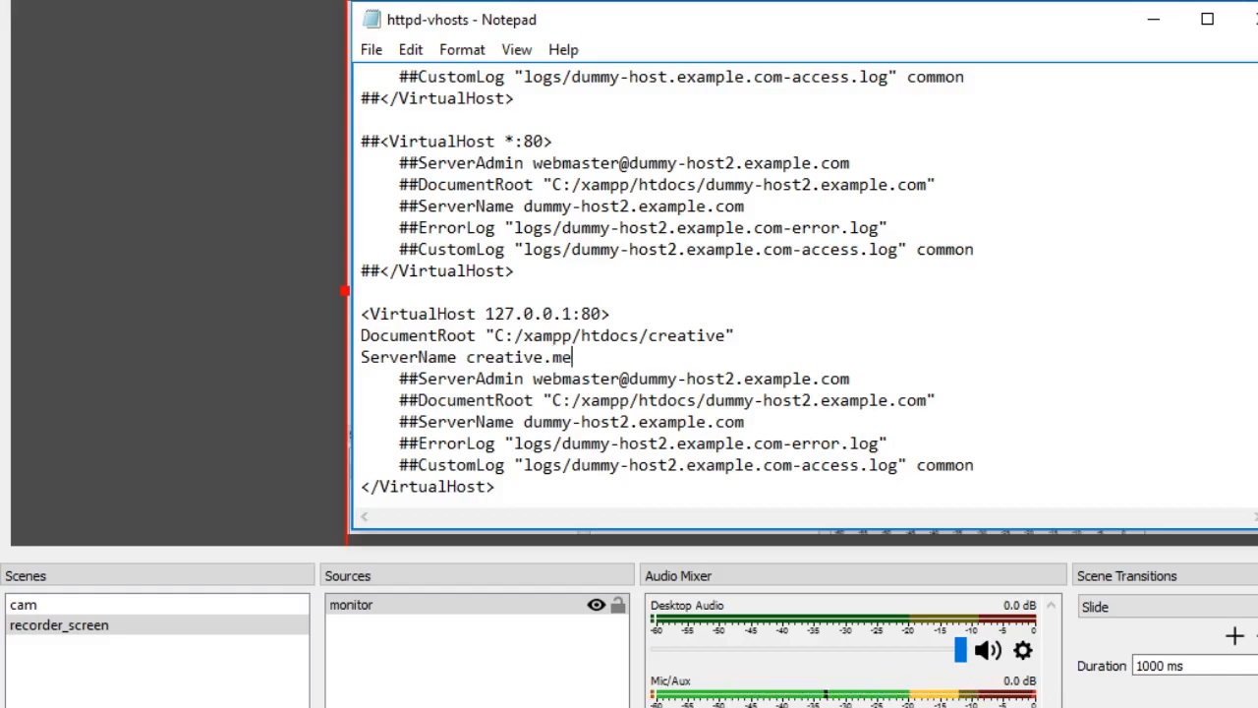
pyautogui.press('Return')
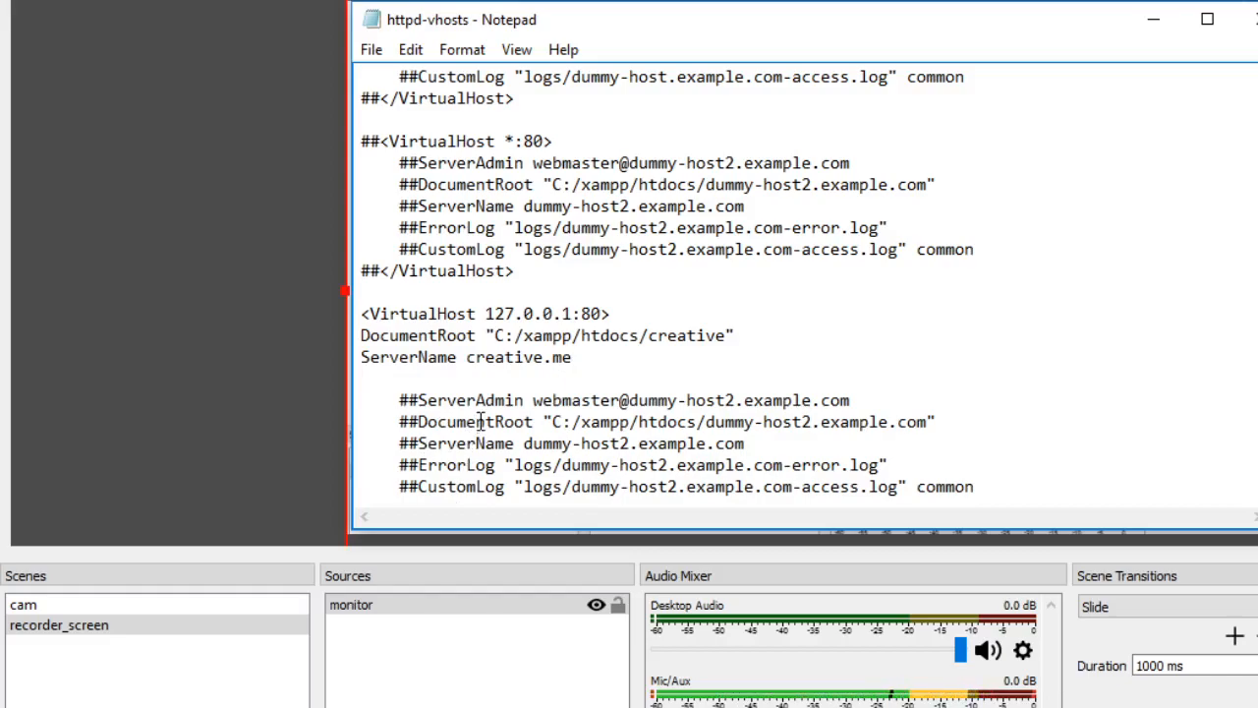
pyautogui.write('ServerAlias')
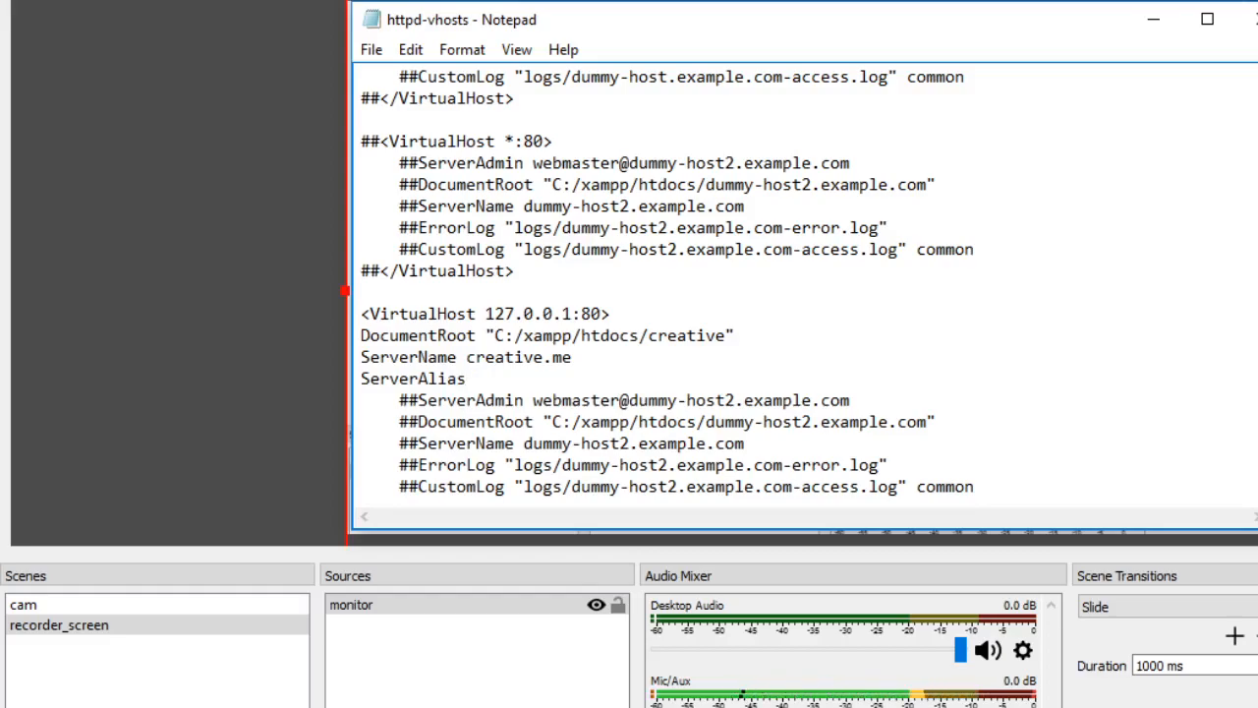
pyautogui.write(' www.')
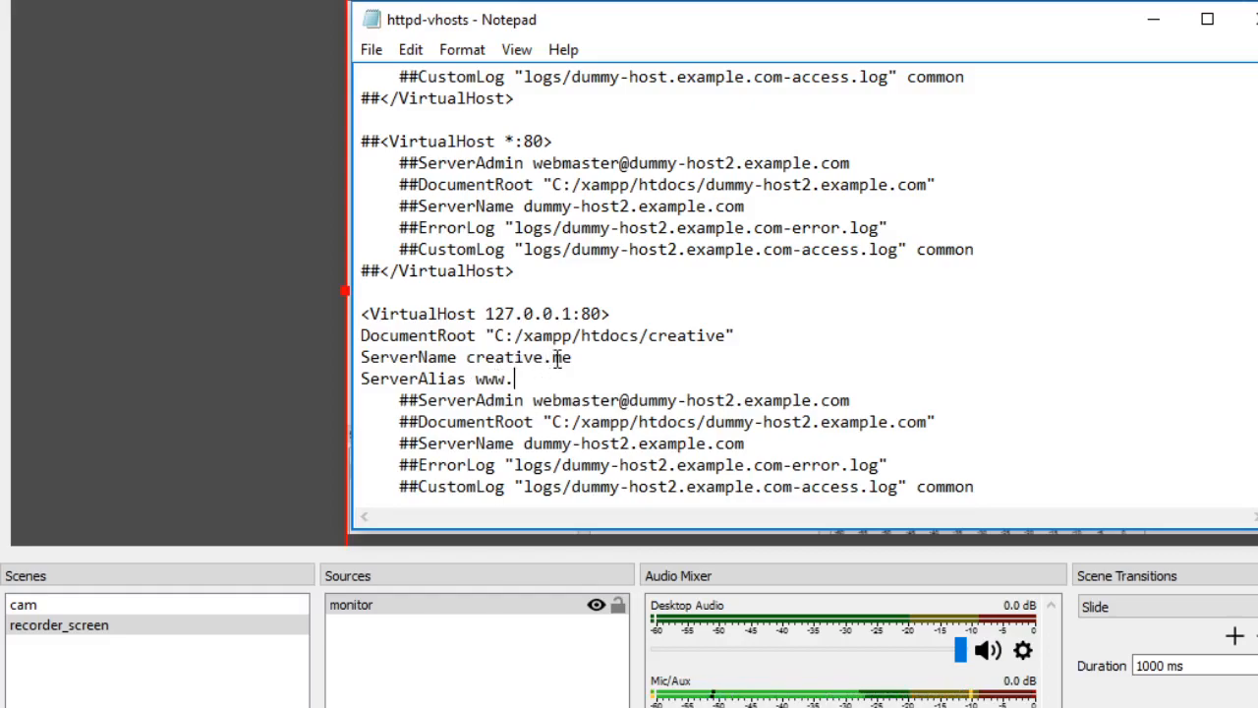
pyautogui.moveTo(572, 358); pyautogui.dragTo(469, 358)
pyautogui.hotkey('ctrl', 'c')
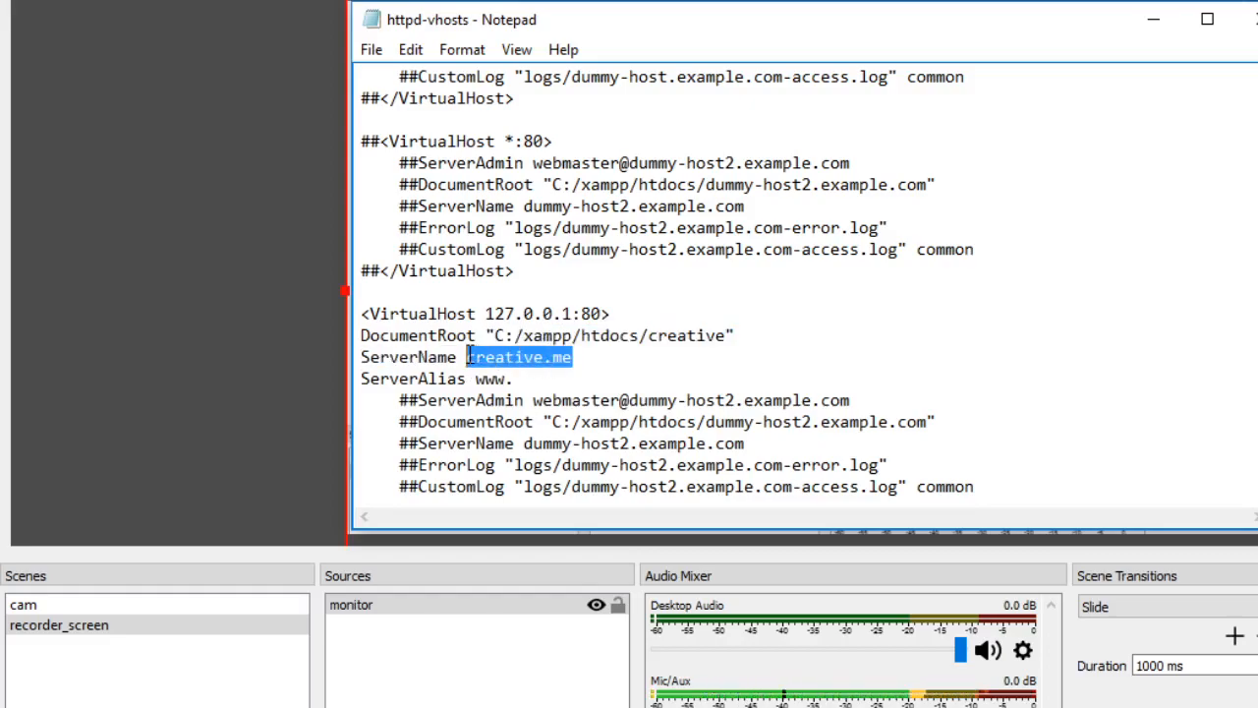
pyautogui.click(531, 378)
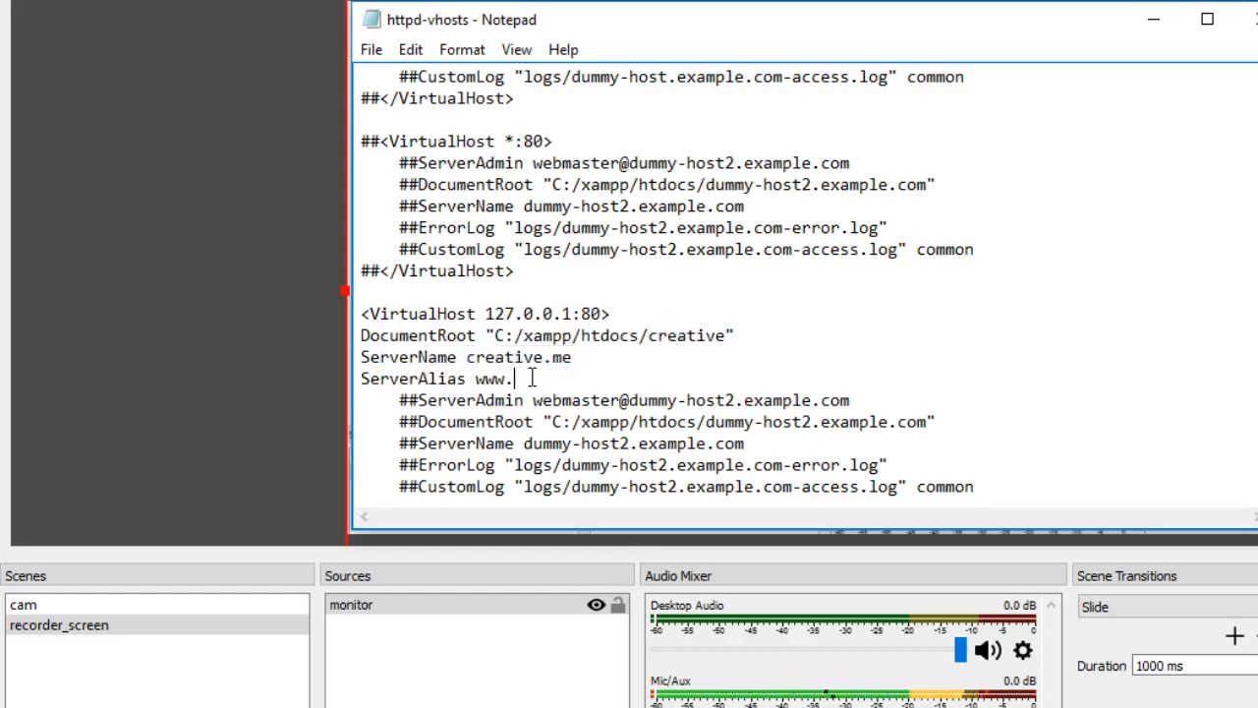
pyautogui.hotkey('ctrl', 'v')
pyautogui.press('Return')
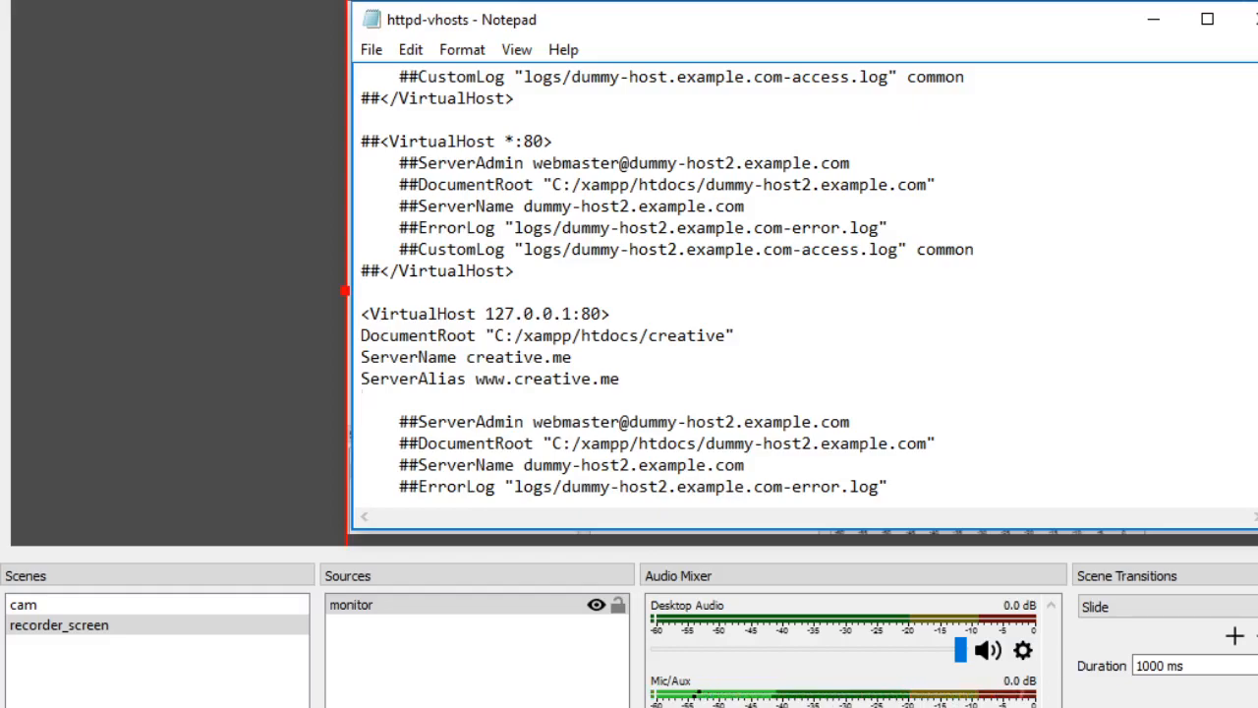
# - Add an opening Directory tag below ServerAlias with the quoted path "C:/xampp/htdocs/creative" copied from DocumentRoot
pyautogui.write('<D')
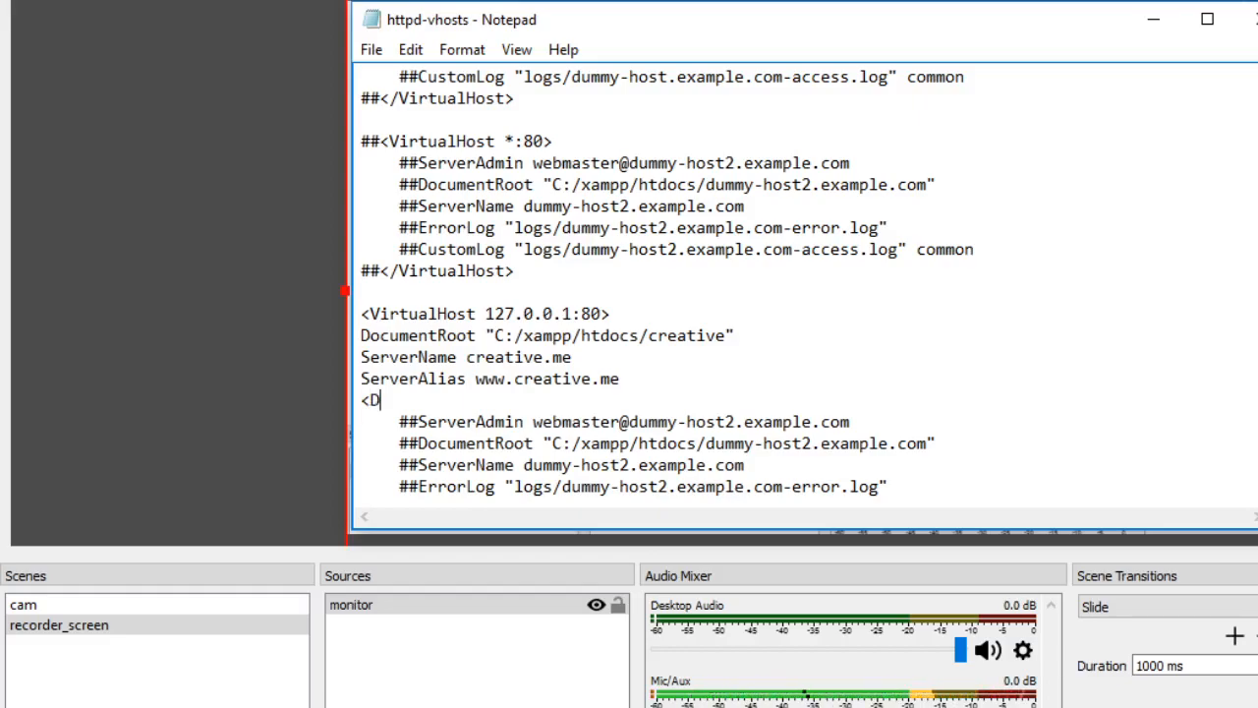
pyautogui.write('iretory')
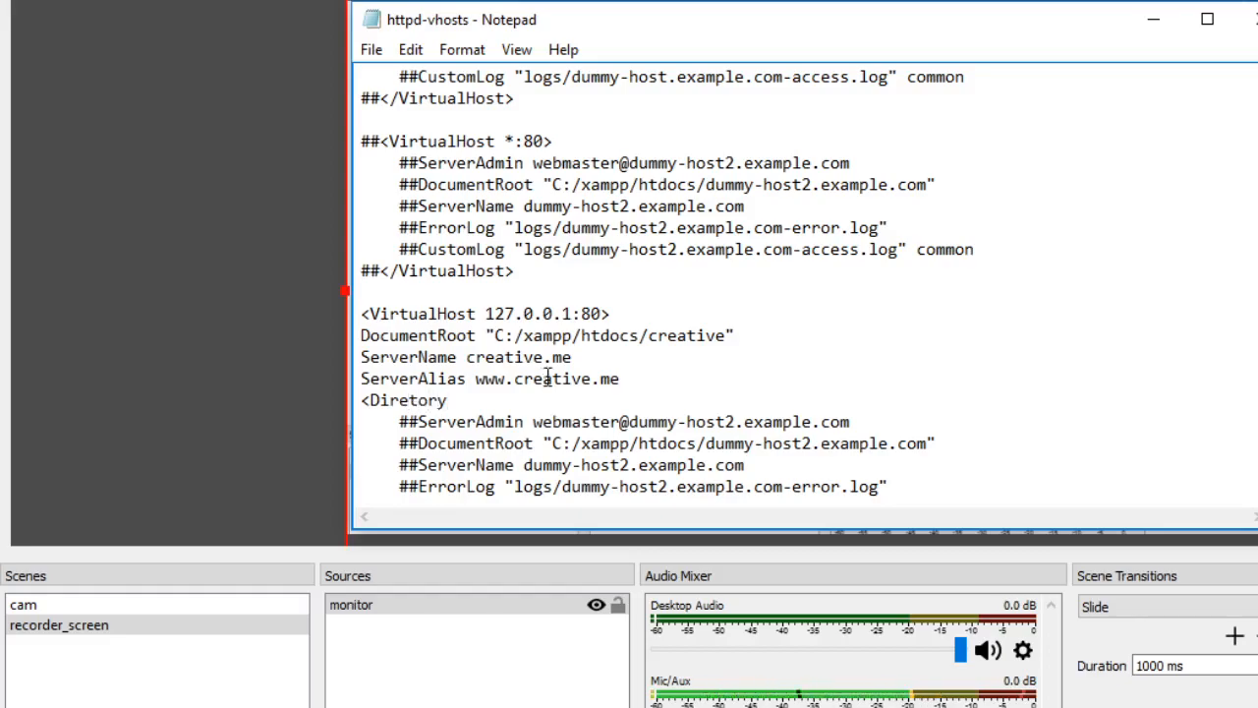
pyautogui.click(408, 400)
pyautogui.write('c')
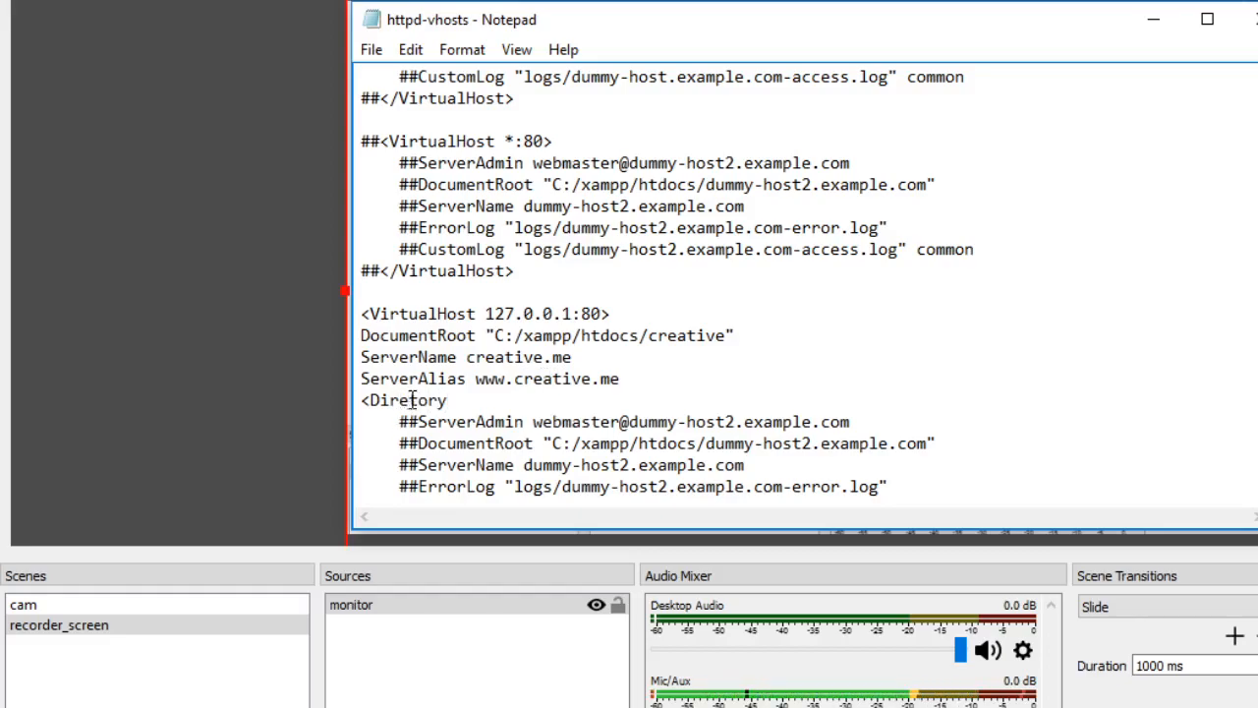
pyautogui.click(461, 400)
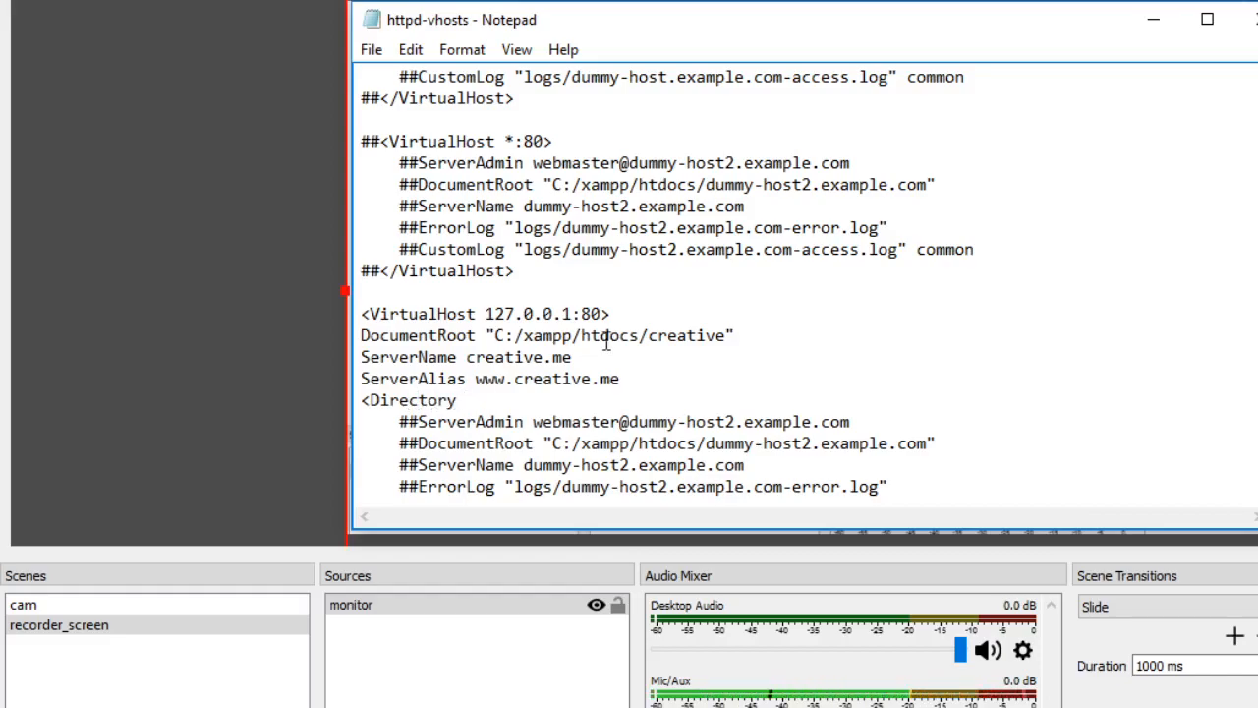
pyautogui.moveTo(735, 336); pyautogui.dragTo(485, 332)
pyautogui.hotkey('ctrl', 'c')
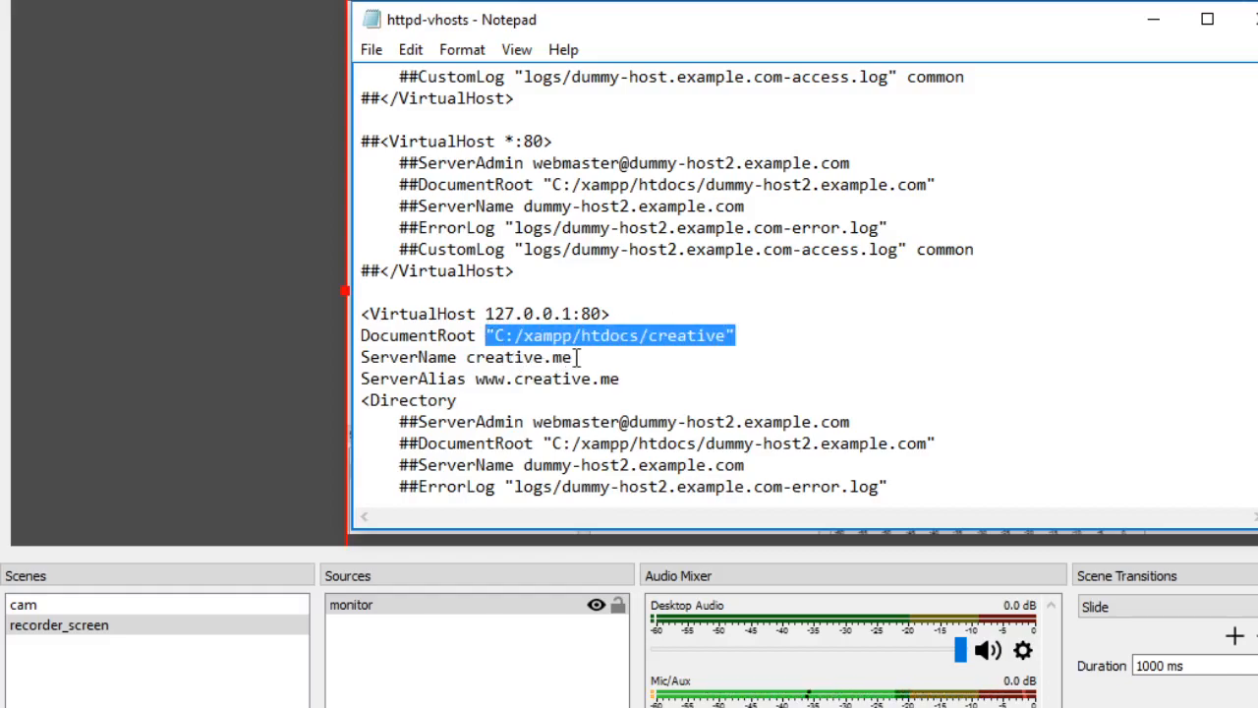
pyautogui.click(480, 400)
pyautogui.hotkey('ctrl', 'v')
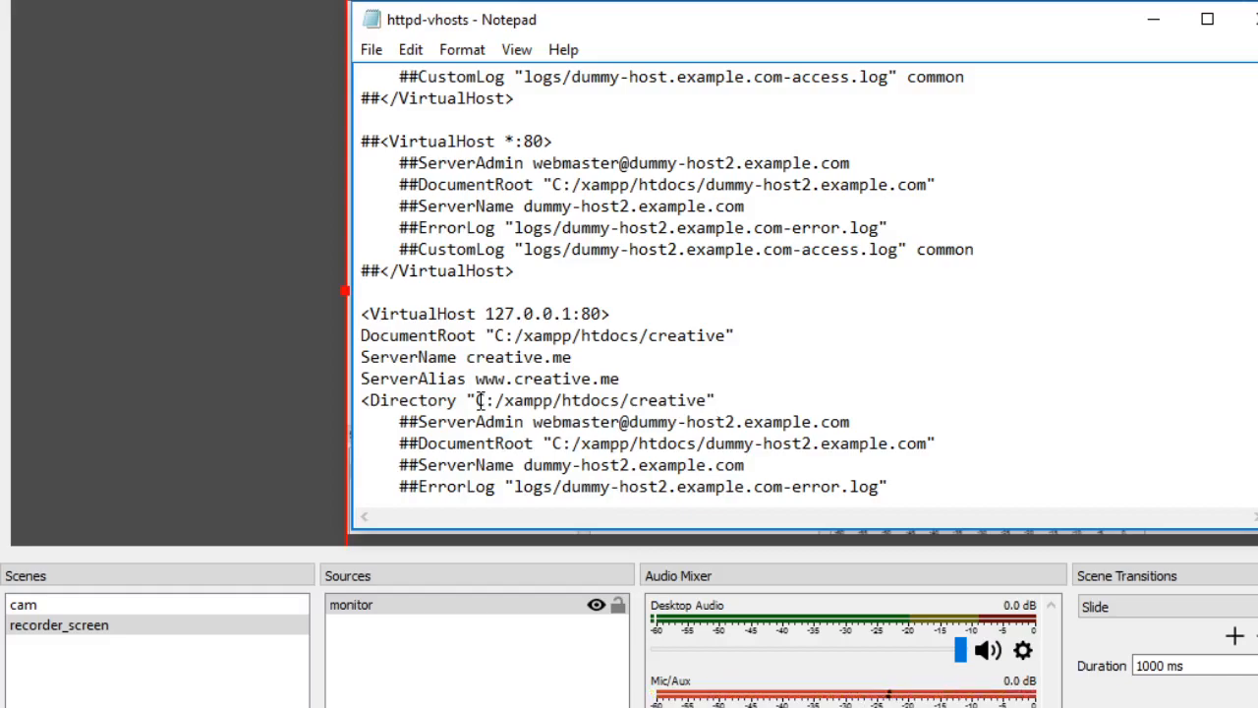
pyautogui.write('>')
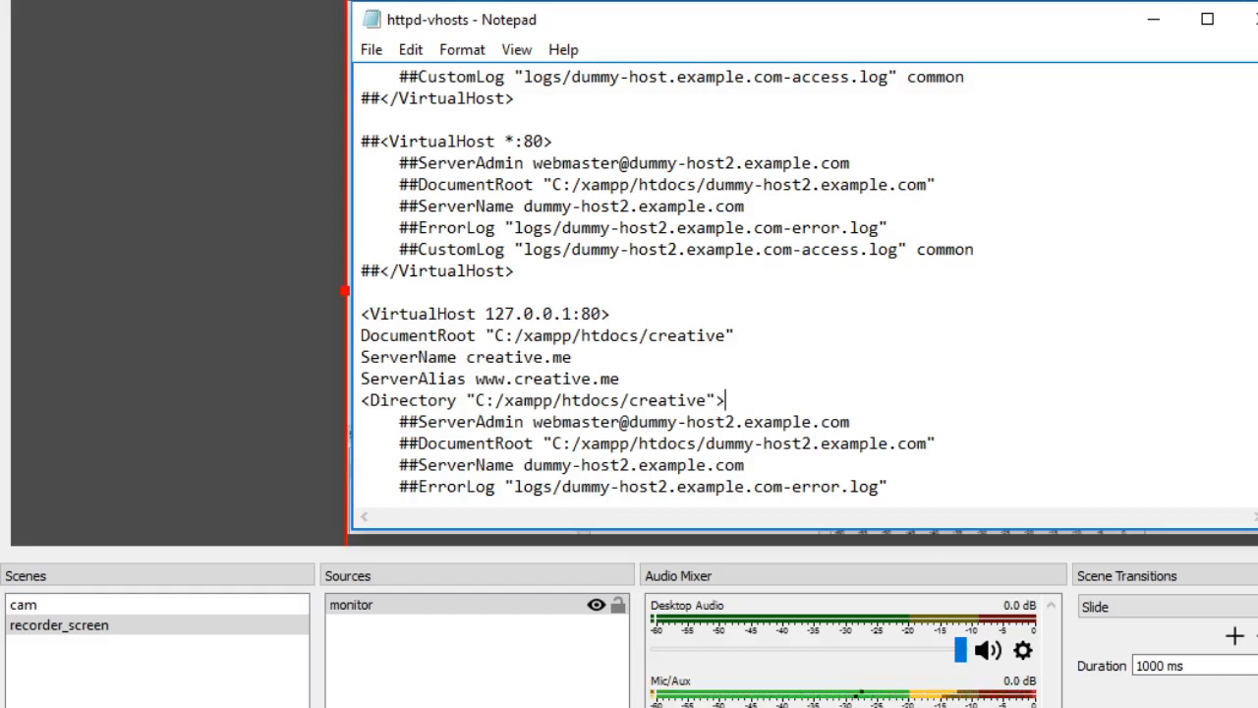
# - Add a <Derectory> tag on a new line below the opening Directory tag
pyautogui.press('Return')
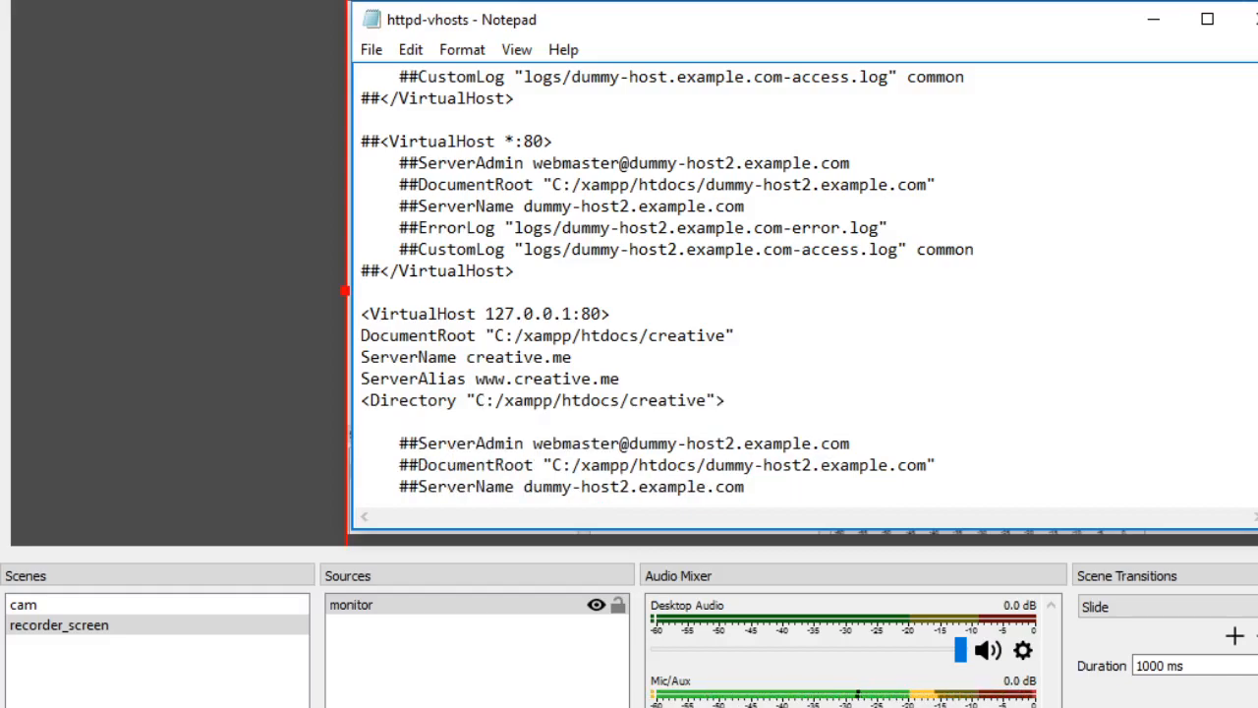
pyautogui.write('<')
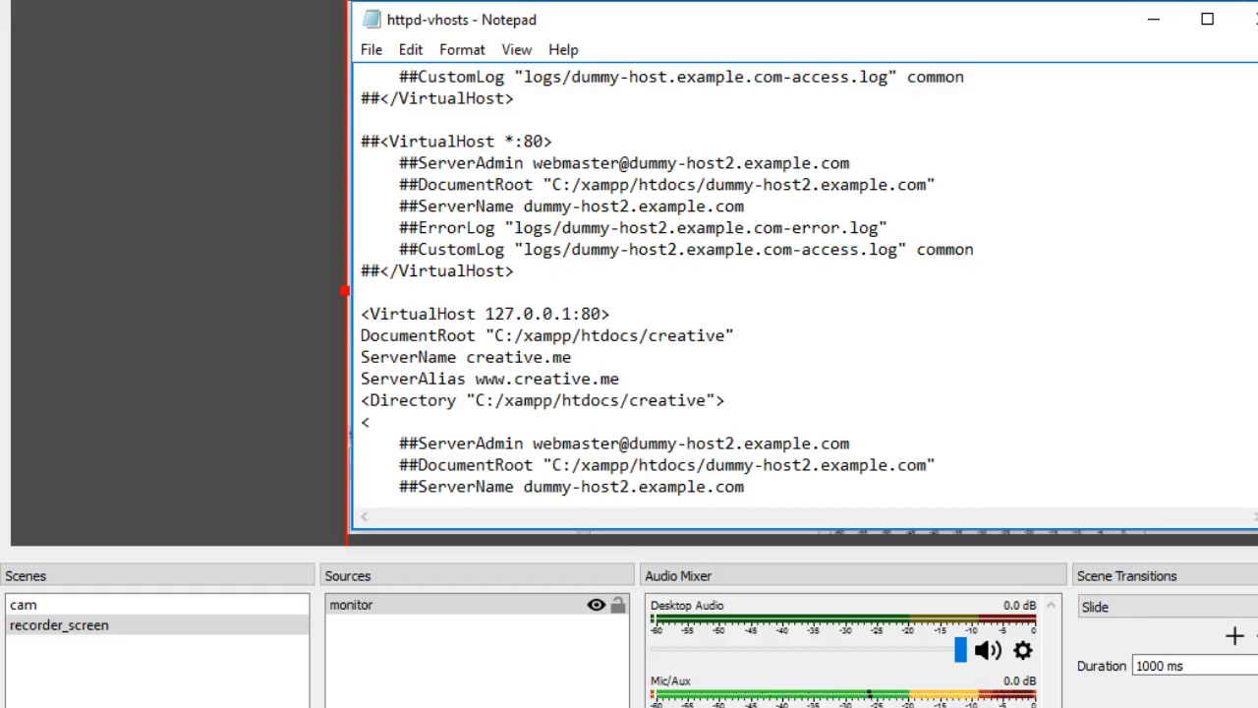
pyautogui.write('Derecto')
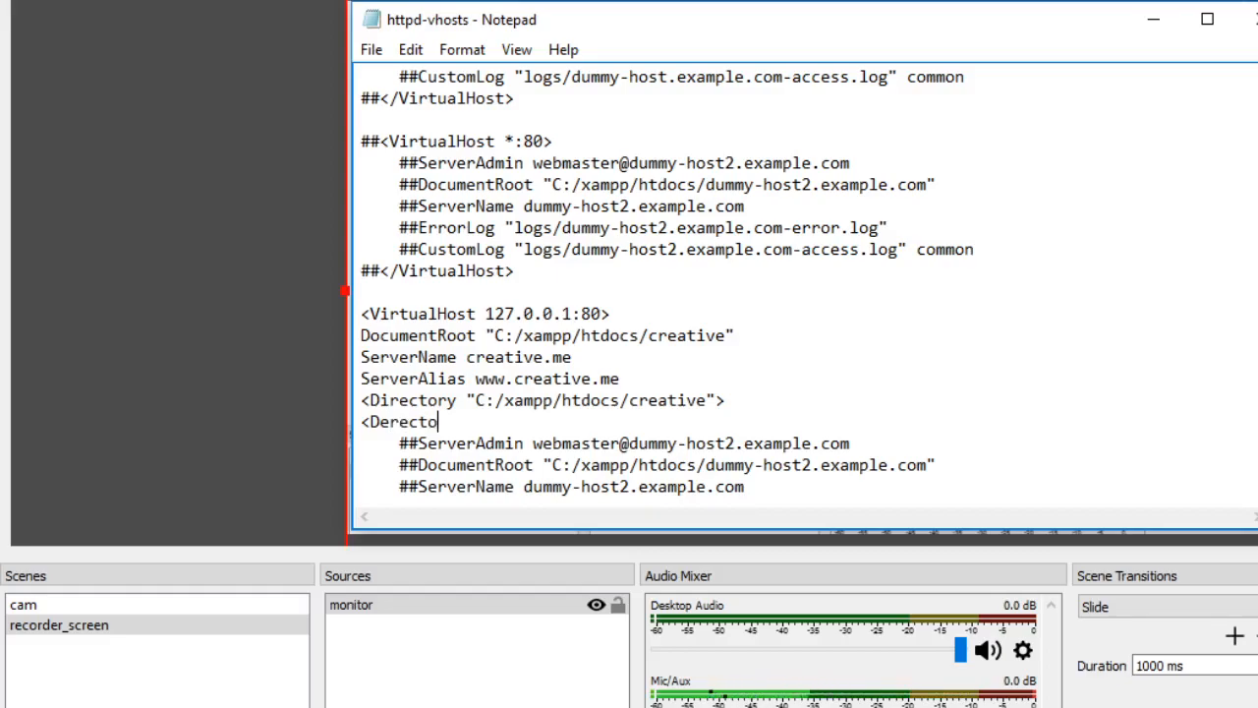
pyautogui.write('ry>')
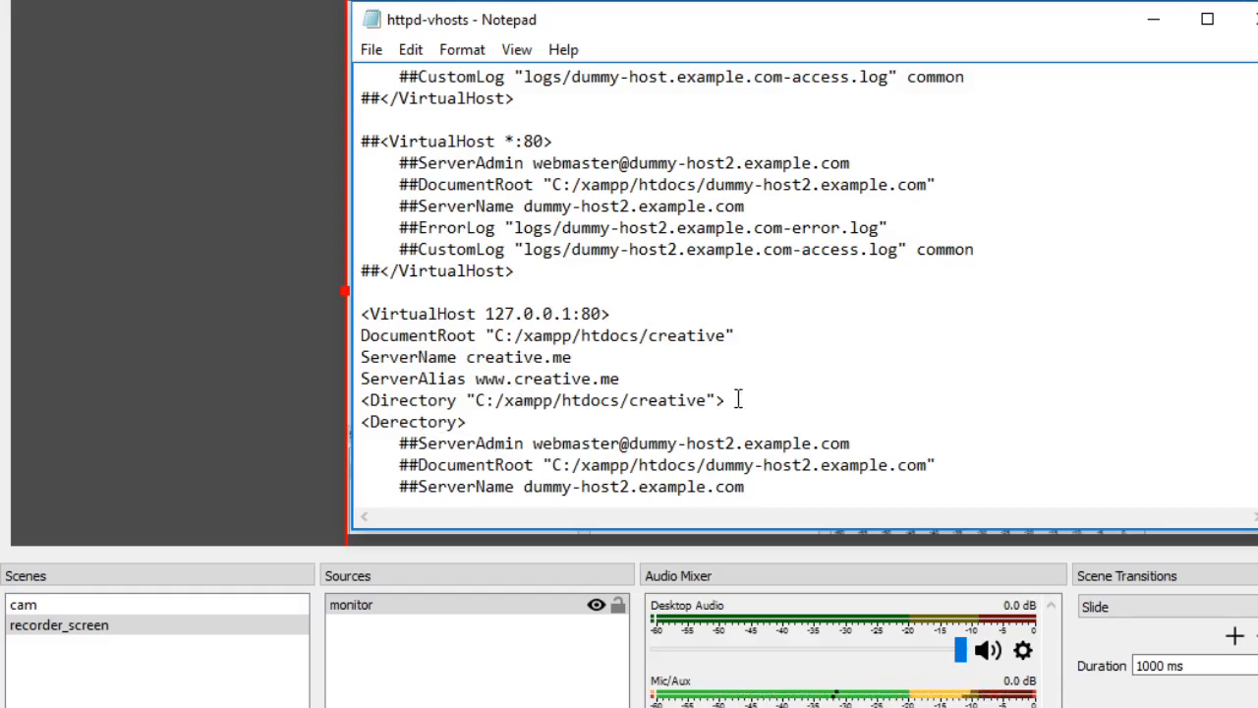
# - Insert the line AllowOverride All between the two directory tags and start another line below it
pyautogui.press('Return')
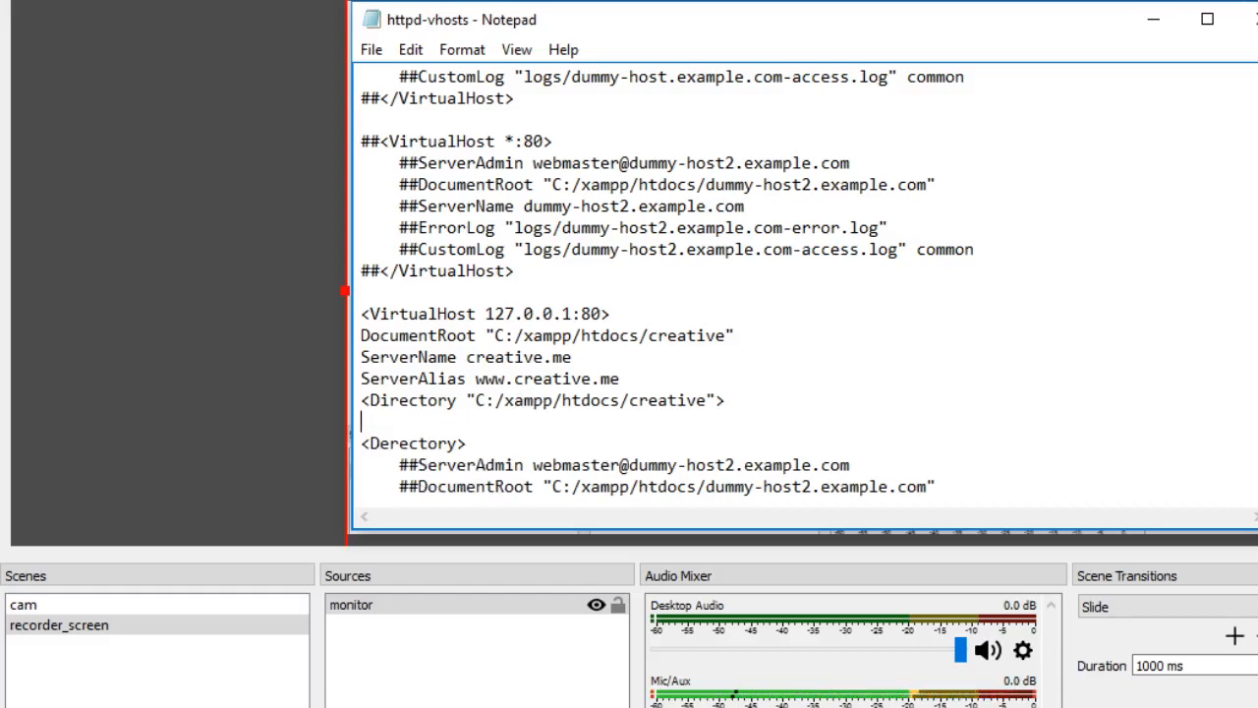
pyautogui.write('Allow')
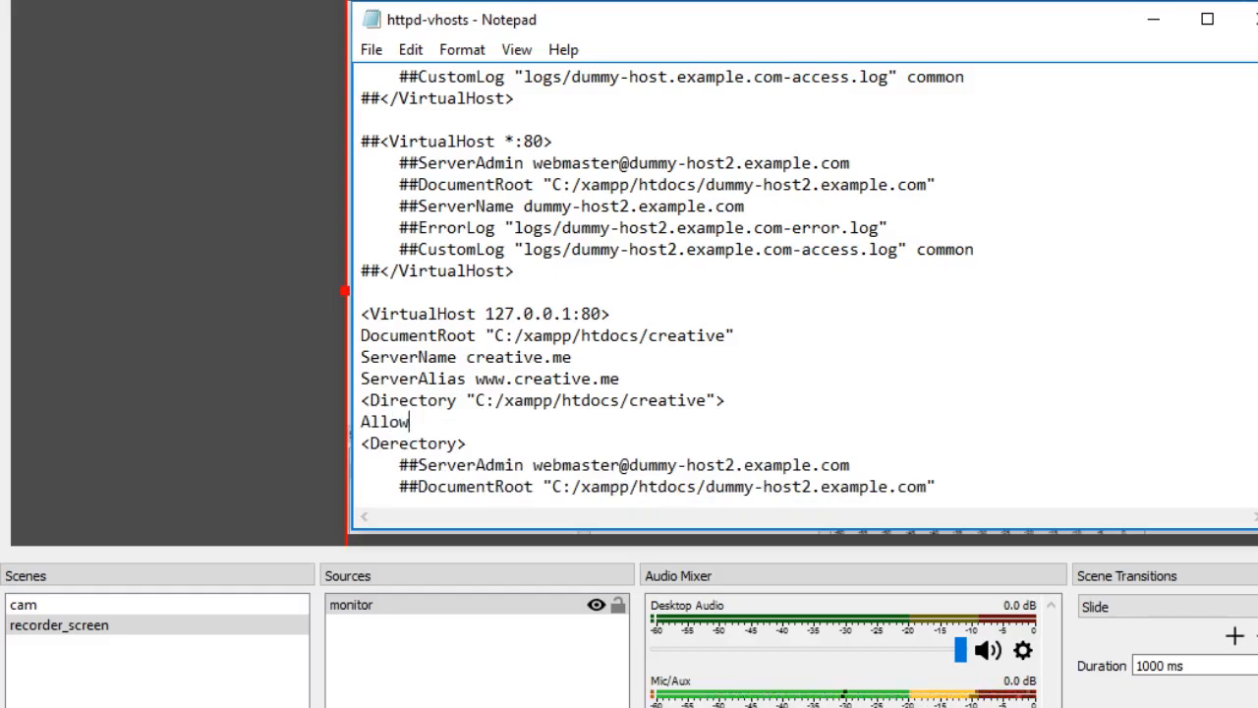
pyautogui.write('Override')
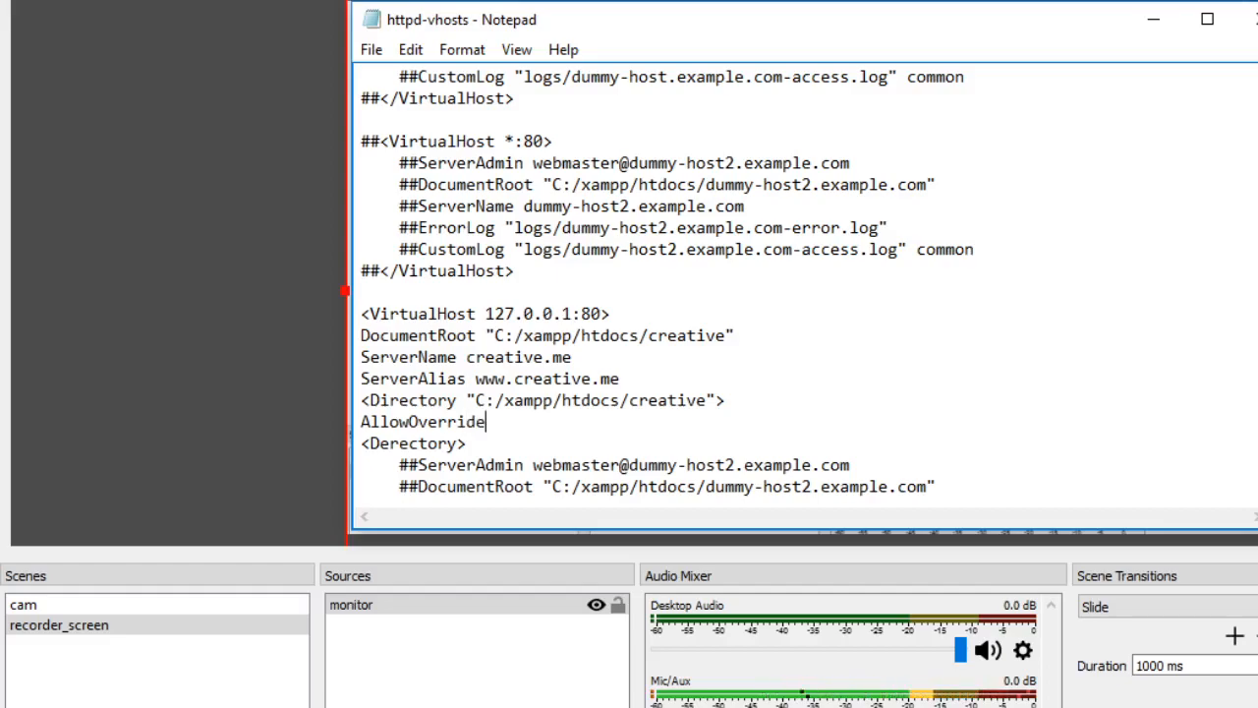
pyautogui.write(' All')
pyautogui.press('Return')
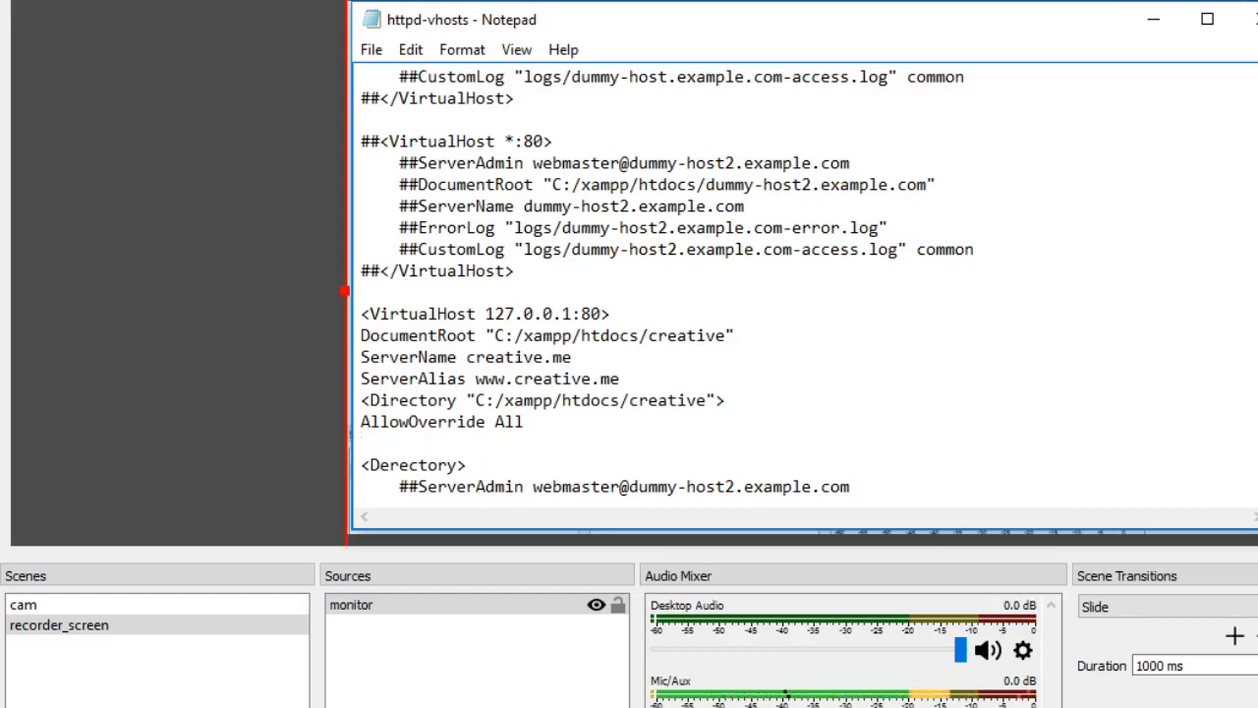
# - Enter Require all Granted on the line below AllowOverride All
pyautogui.write('Require')
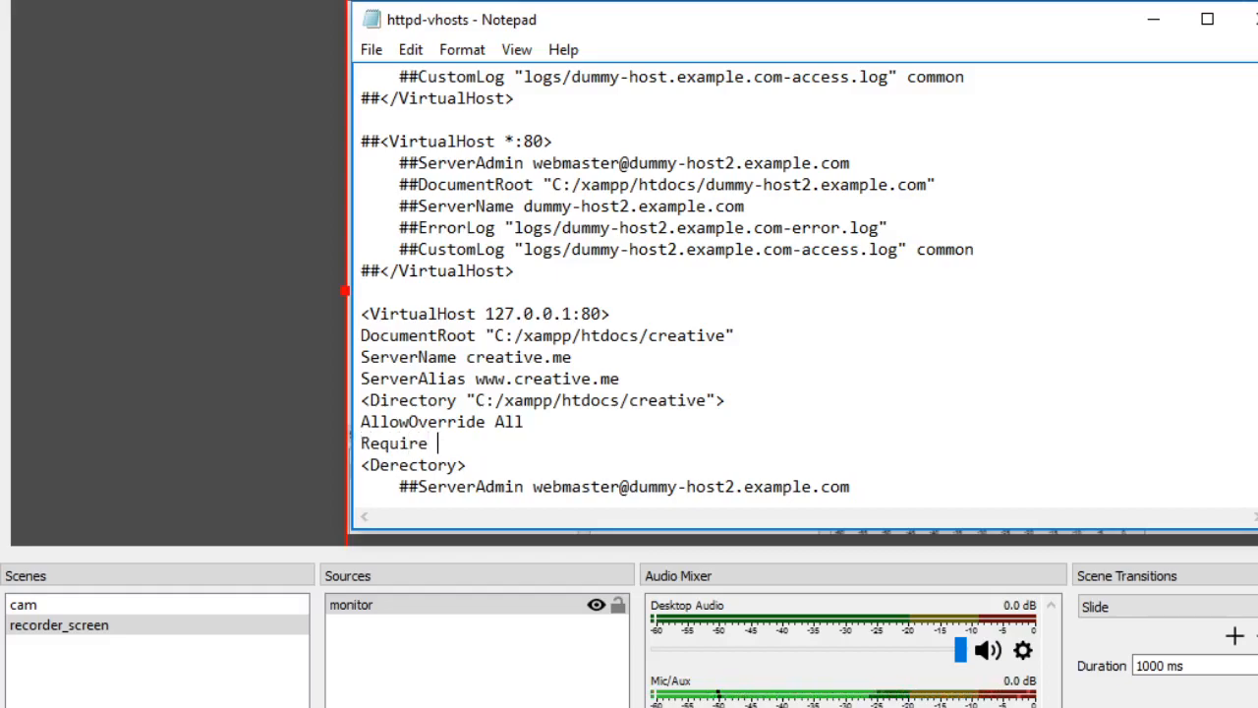
pyautogui.write(' all Granted')
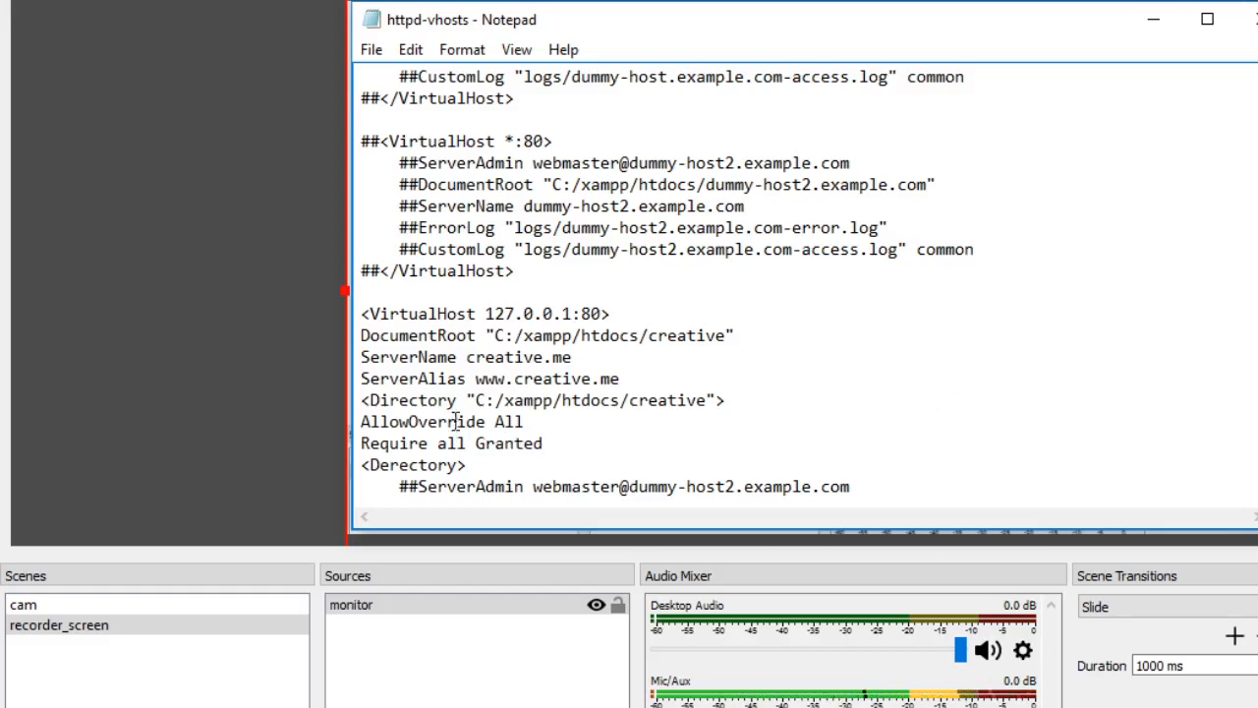
# - Turn the <Derectory> tag into a closing tag with a slash and delete the commented ## lines beneath it
pyautogui.click(366, 466)
pyautogui.write('/')
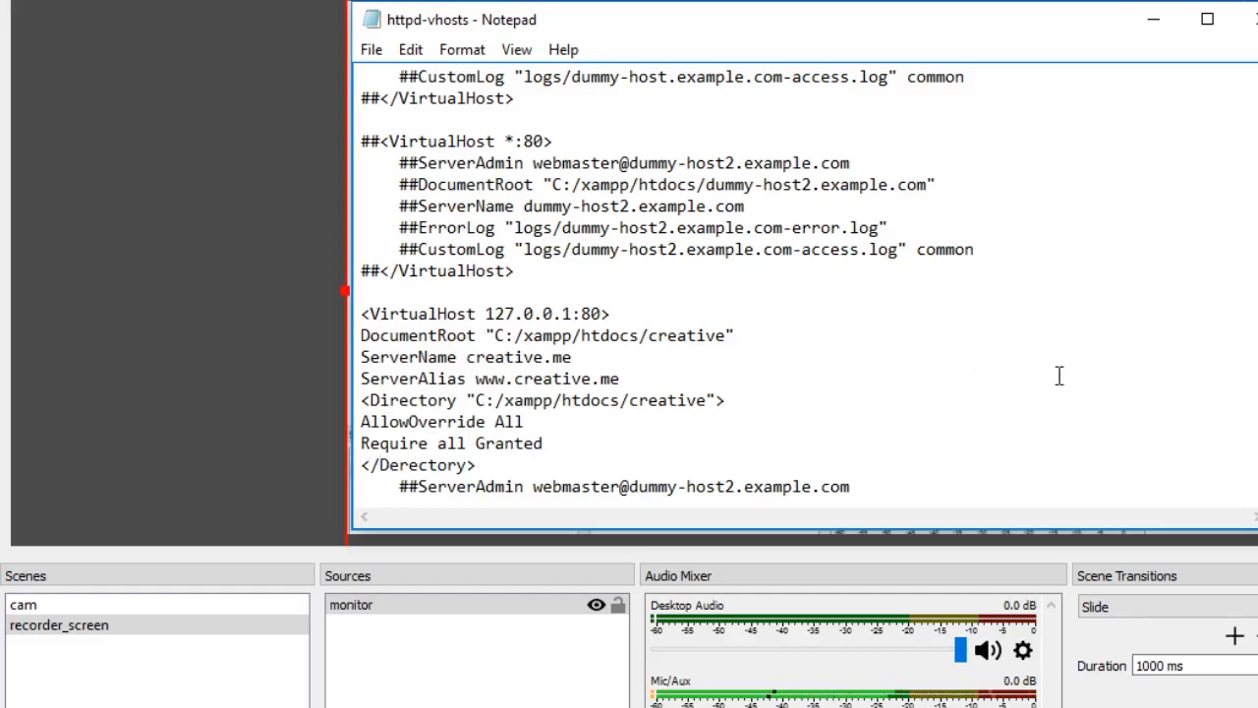
pyautogui.scroll(-3, 688, 295)
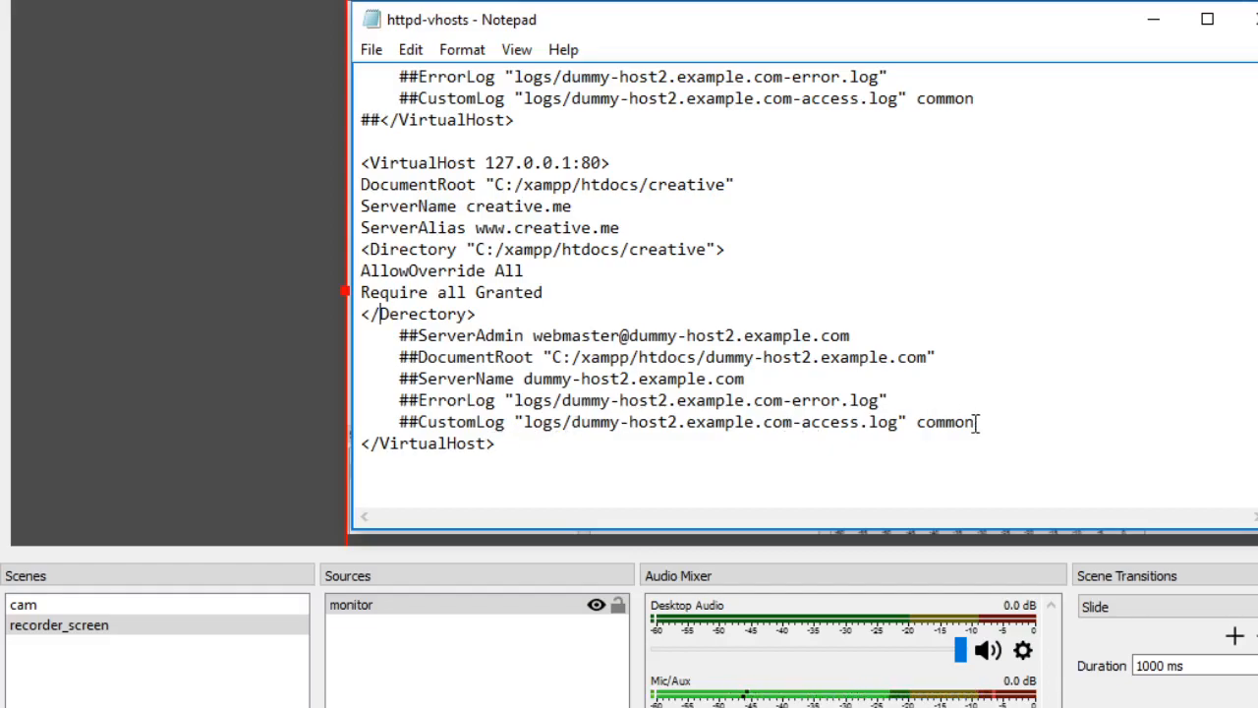
pyautogui.moveTo(977, 421); pyautogui.dragTo(963, 310)
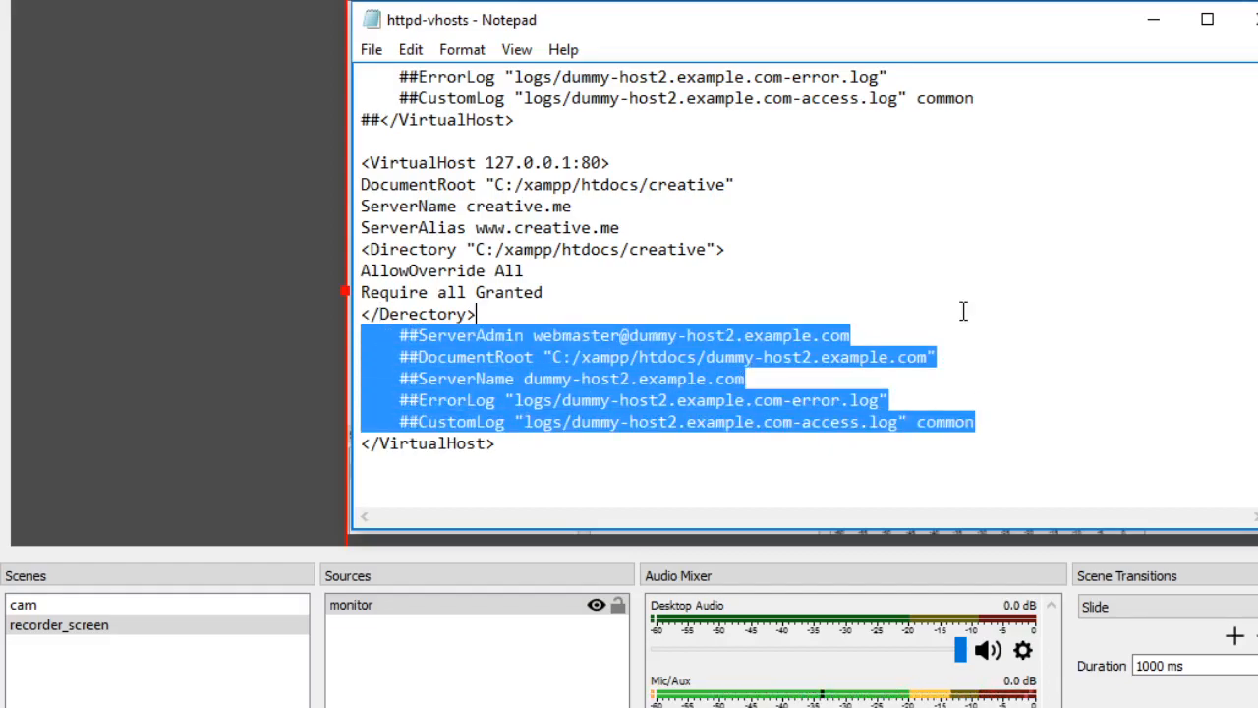
pyautogui.press('BackSpace')
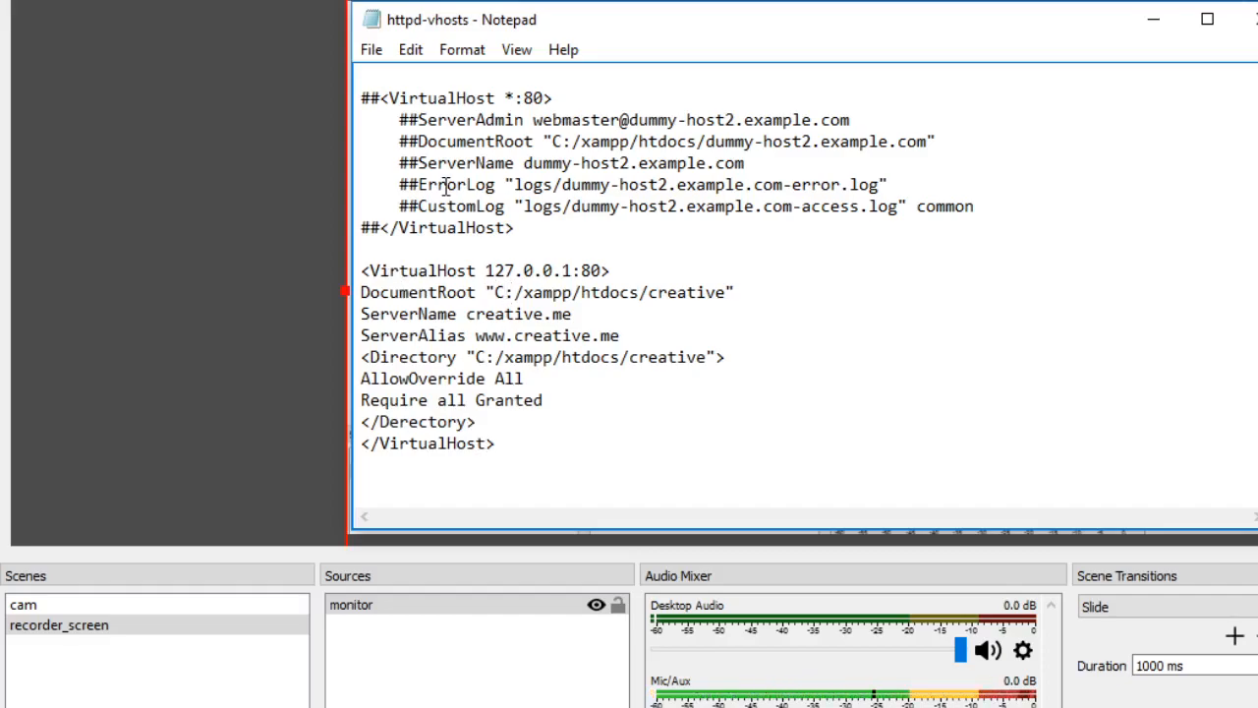
# - Save the httpd-vhosts file and close it
pyautogui.click(371, 55)
pyautogui.click(419, 132)
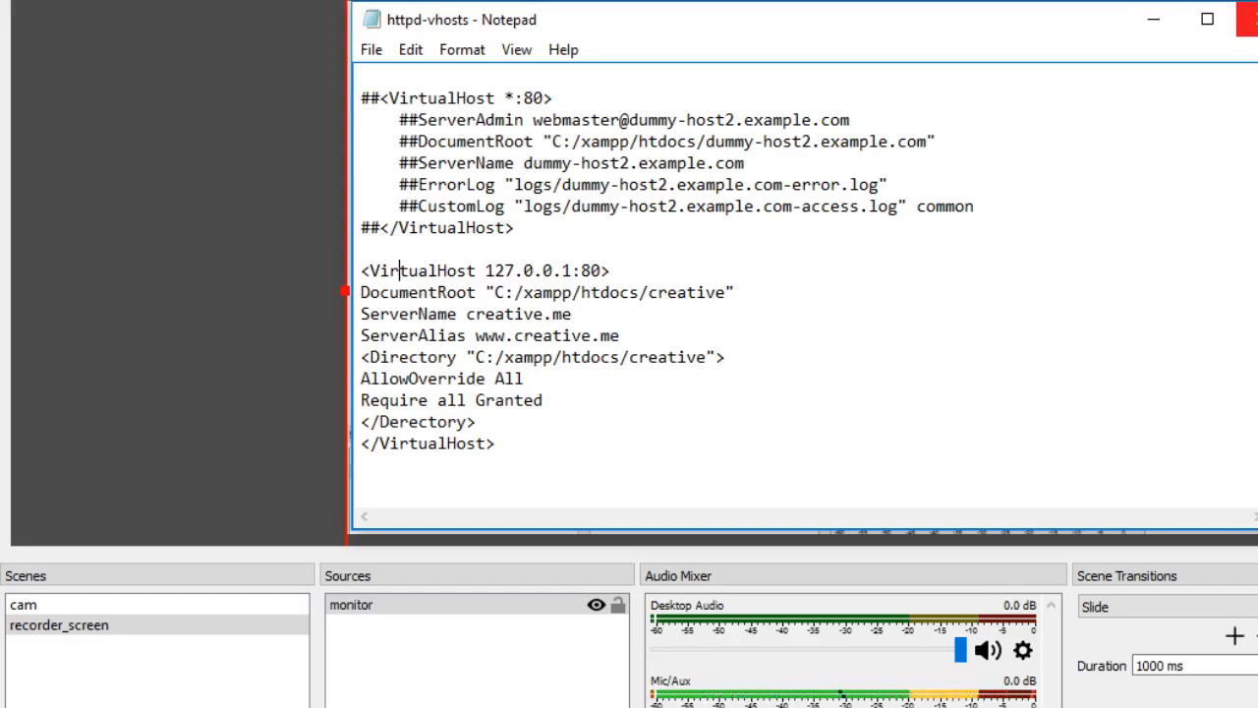
pyautogui.click(1246, 19)
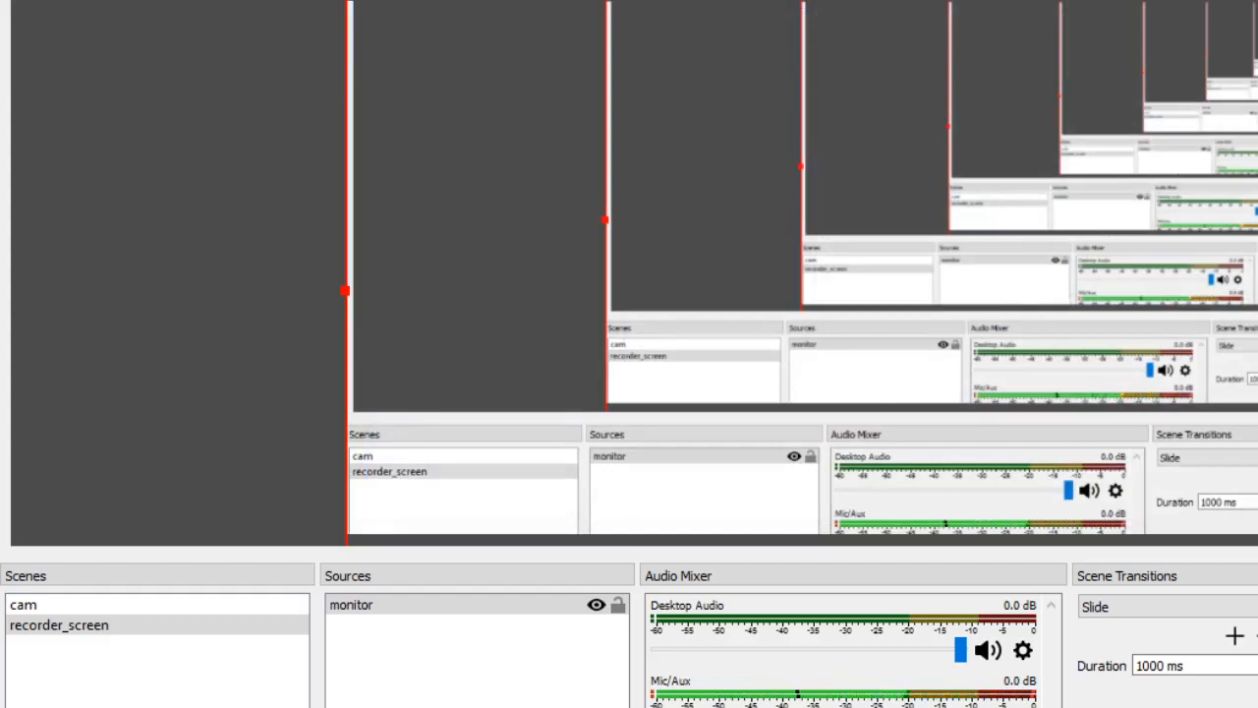
# - Switch to the XAMPP Control Panel, bring up the C: drive's xampp folder in File Explorer and open htdocs
pyautogui.moveTo(616, 706)
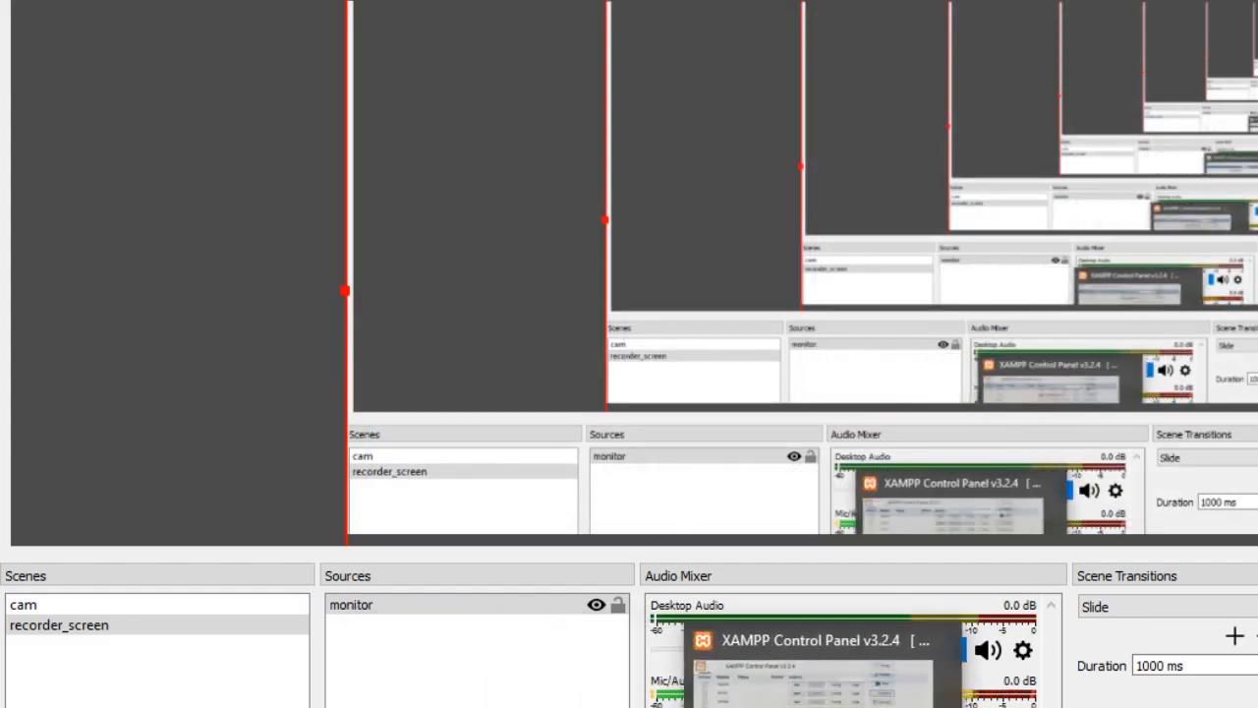
pyautogui.click(820, 707)
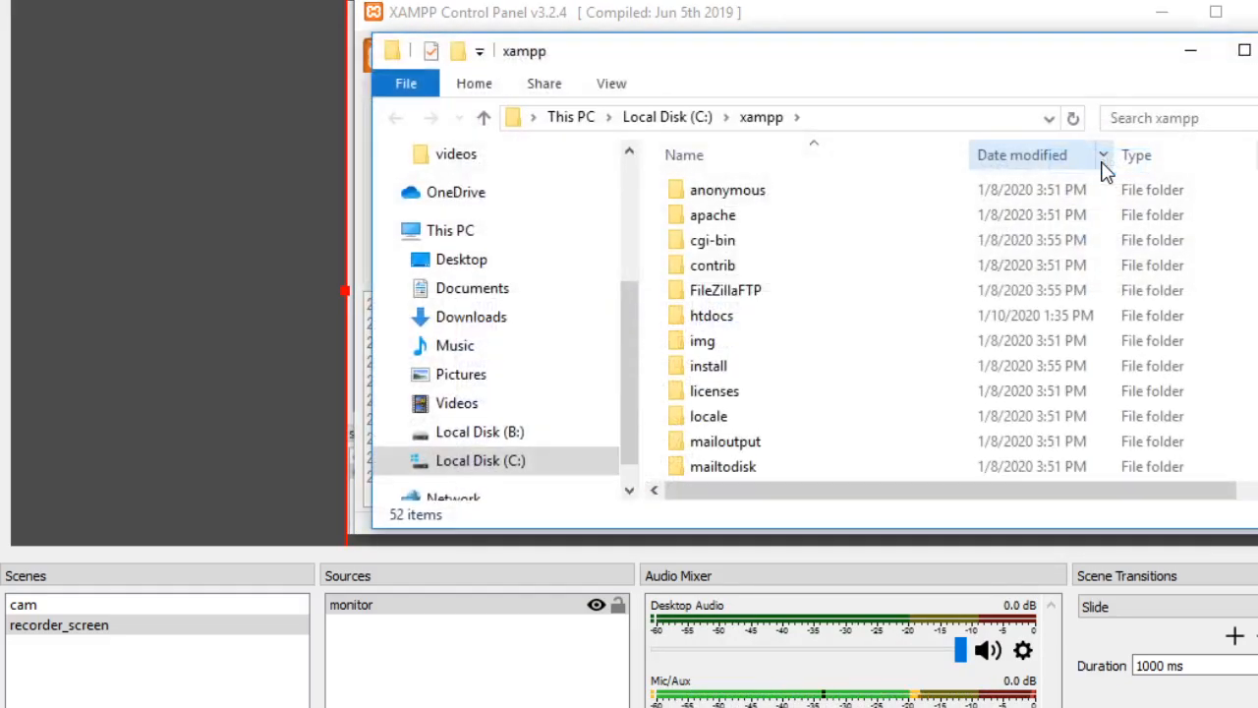
pyautogui.moveTo(783, 56); pyautogui.dragTo(760, 23)
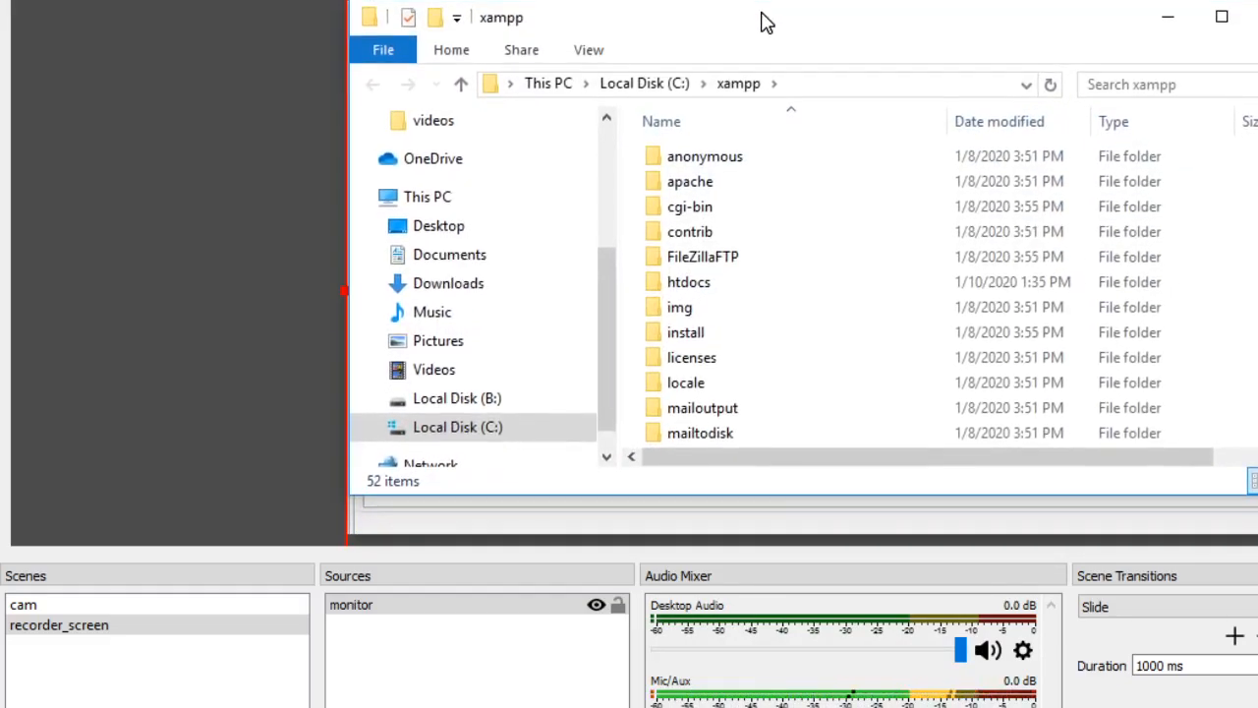
pyautogui.doubleClick(698, 295)
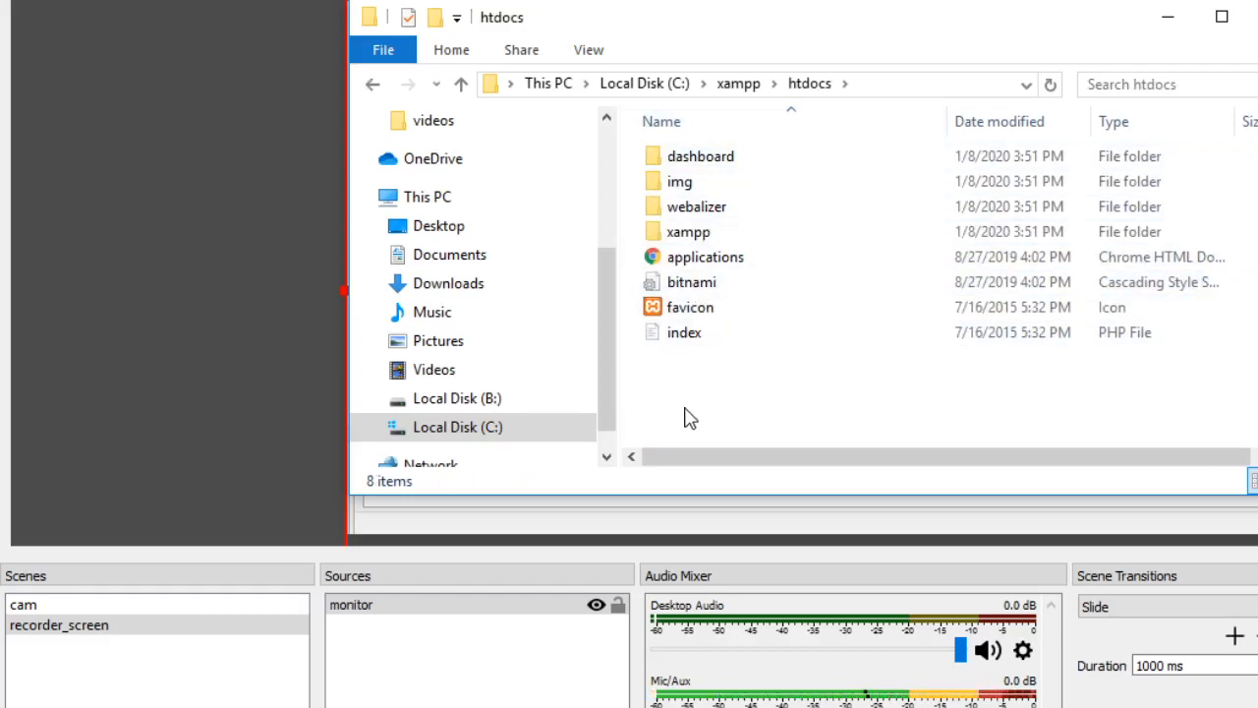
# - Create a new folder named creative inside htdocs
pyautogui.rightClick(688, 418)
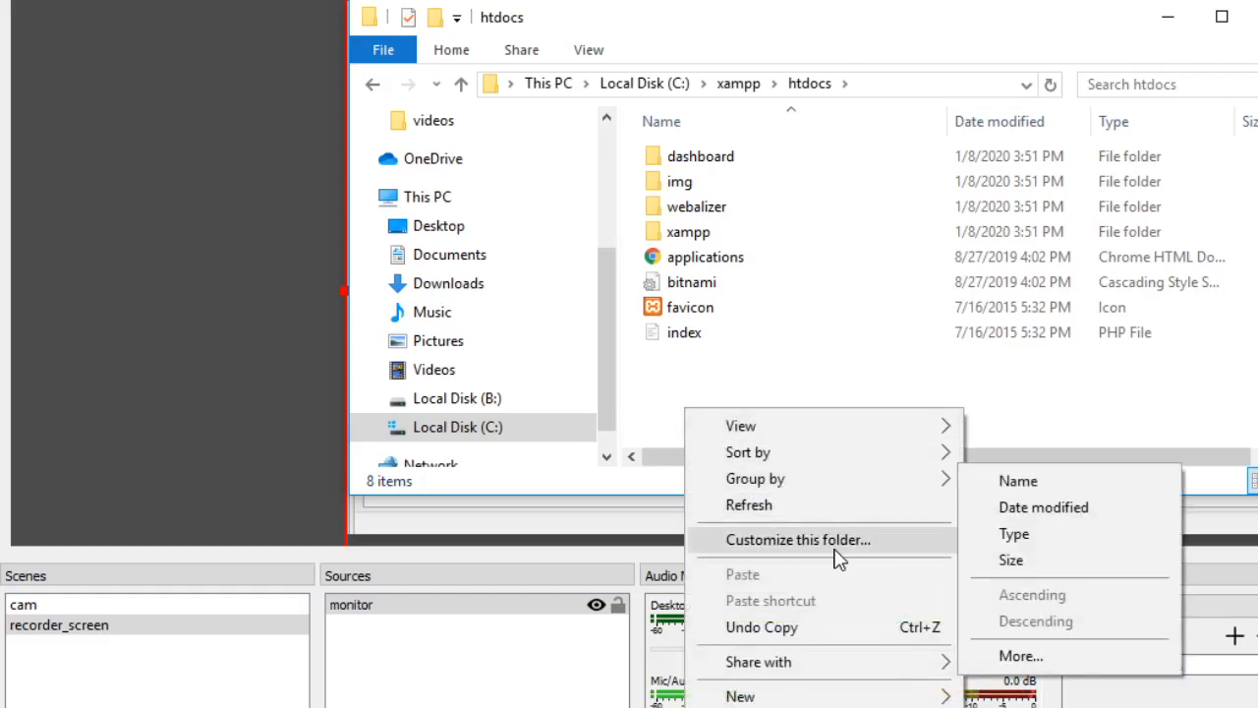
pyautogui.moveTo(869, 698)
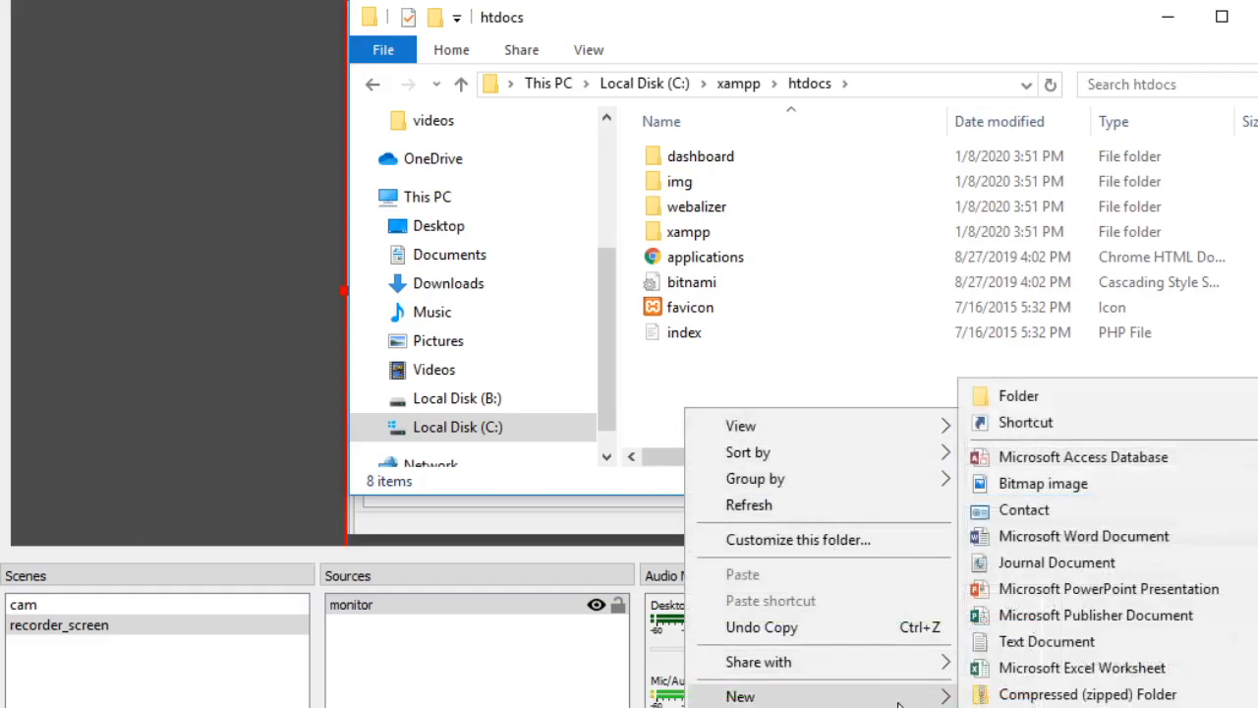
pyautogui.click(1055, 401)
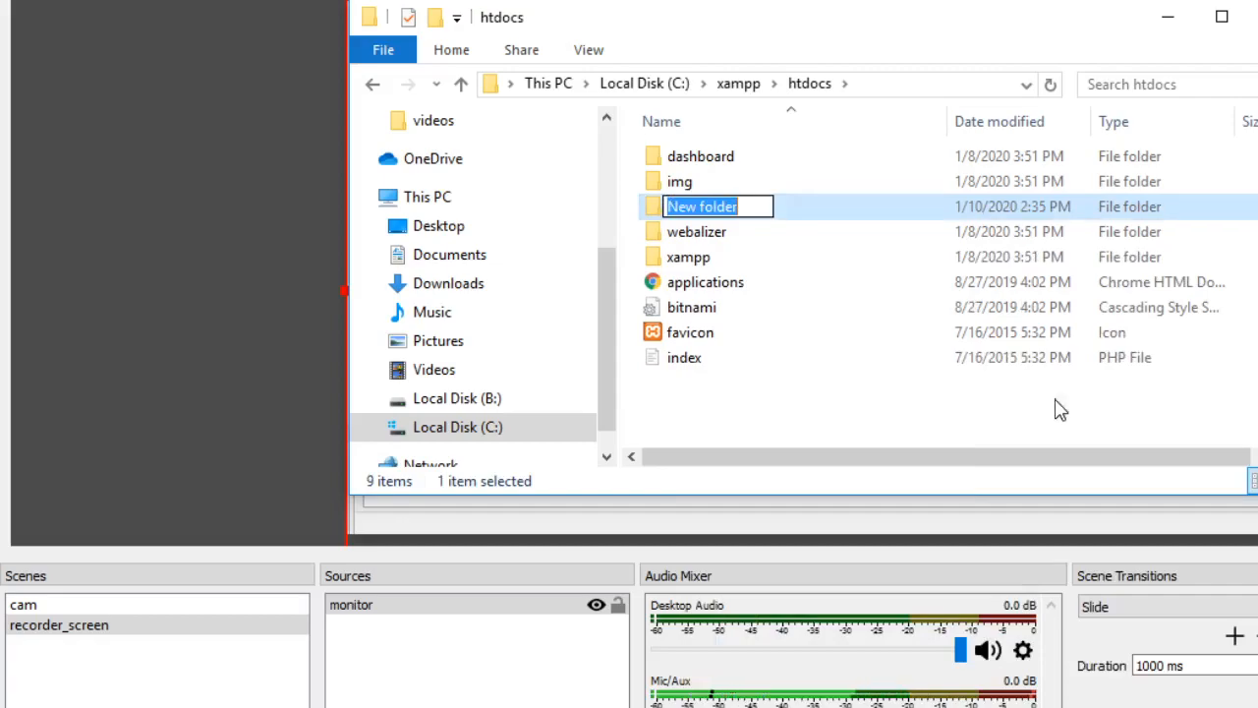
pyautogui.write('crea')
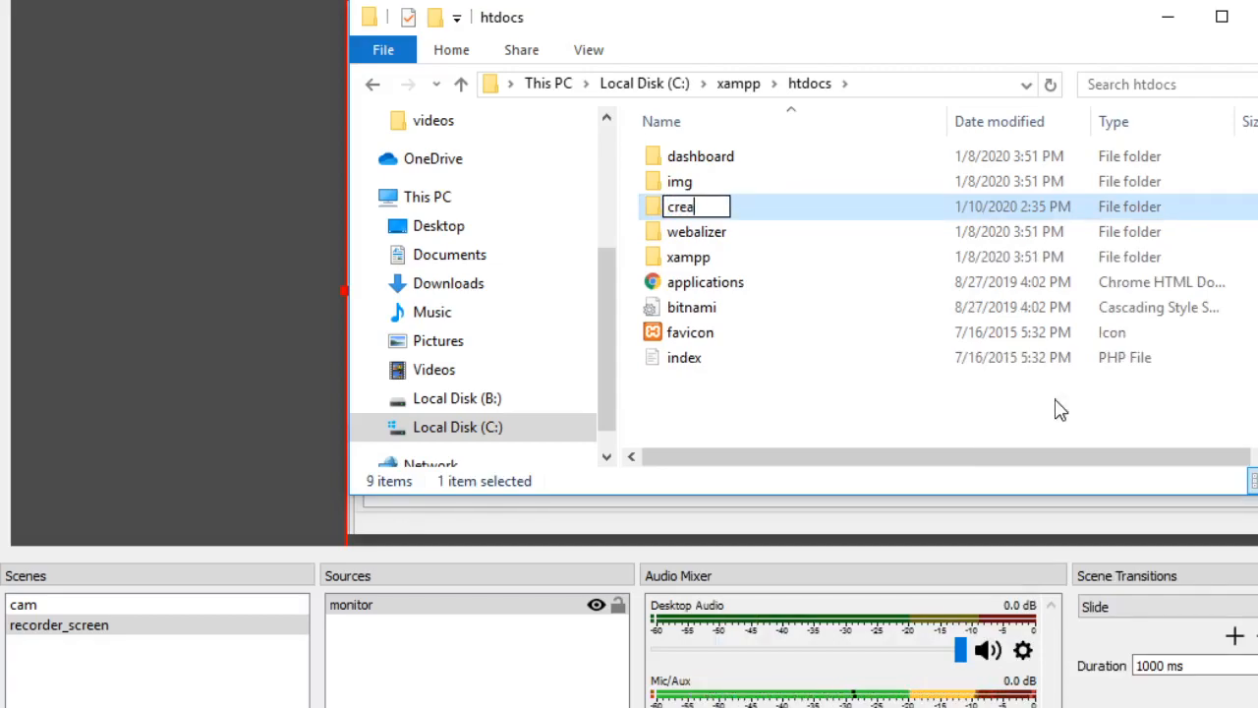
pyautogui.write('tive')
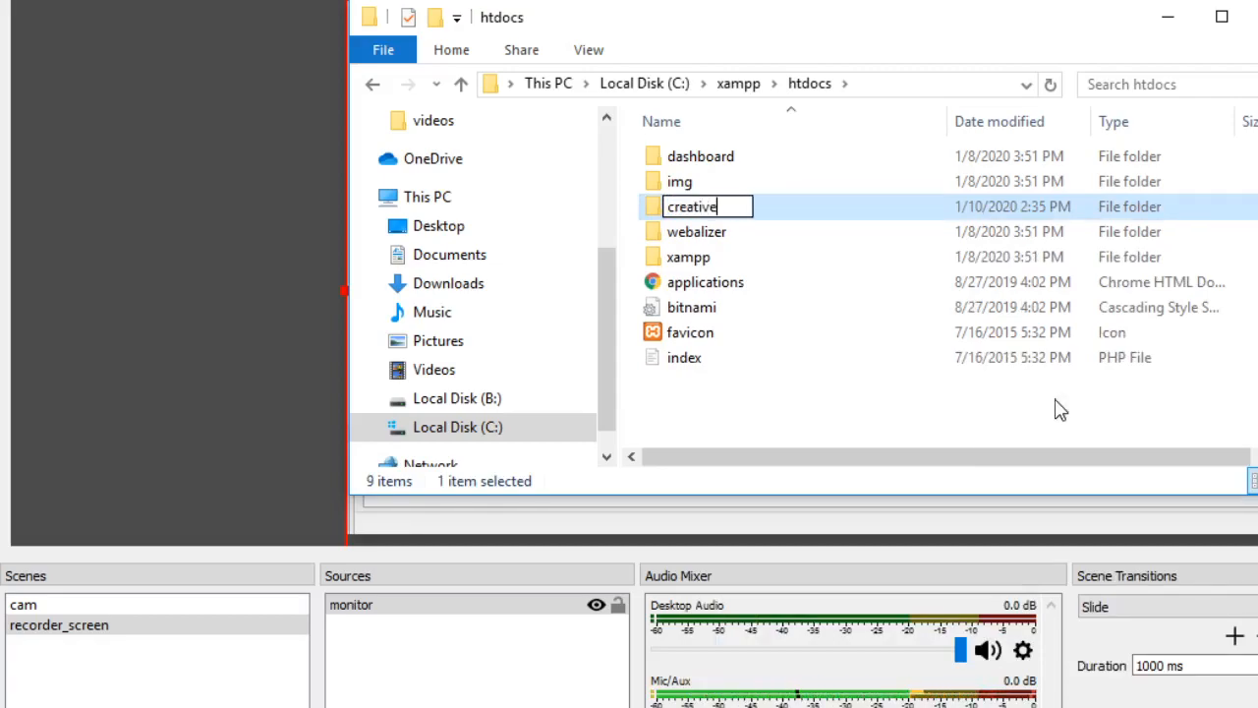
pyautogui.click(745, 425)
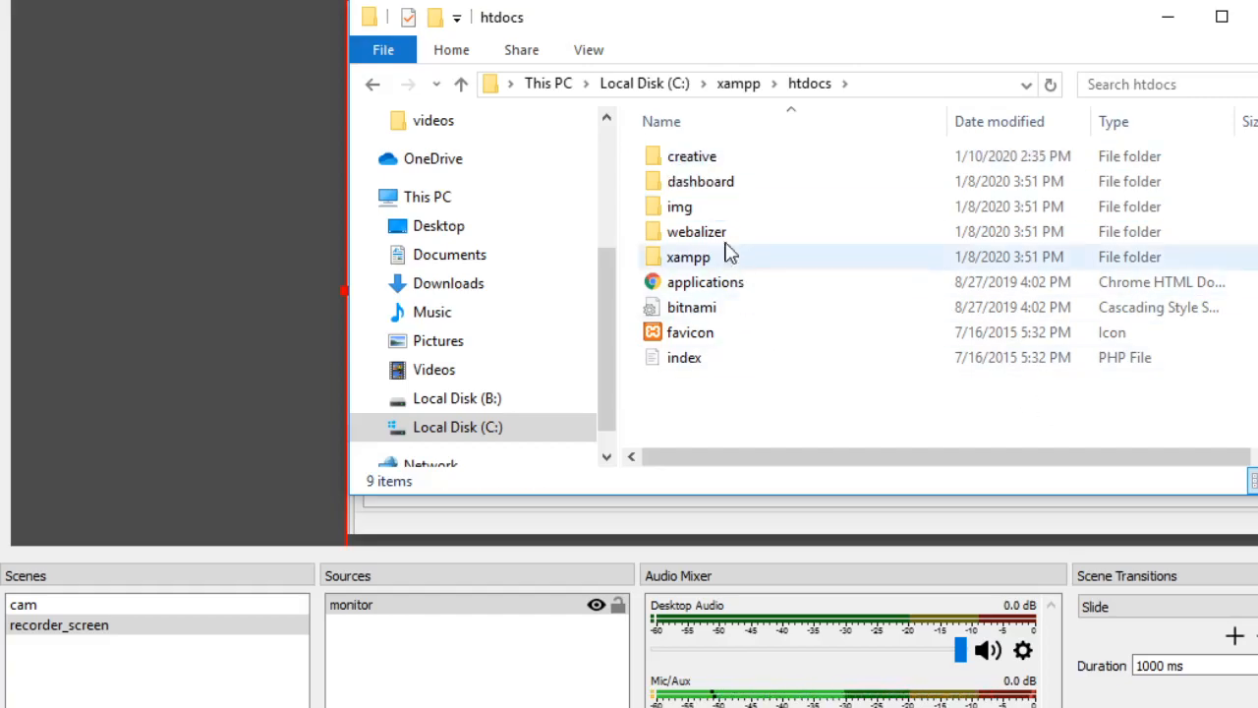
# - Look inside the creative folder and return to htdocs
pyautogui.doubleClick(701, 165)
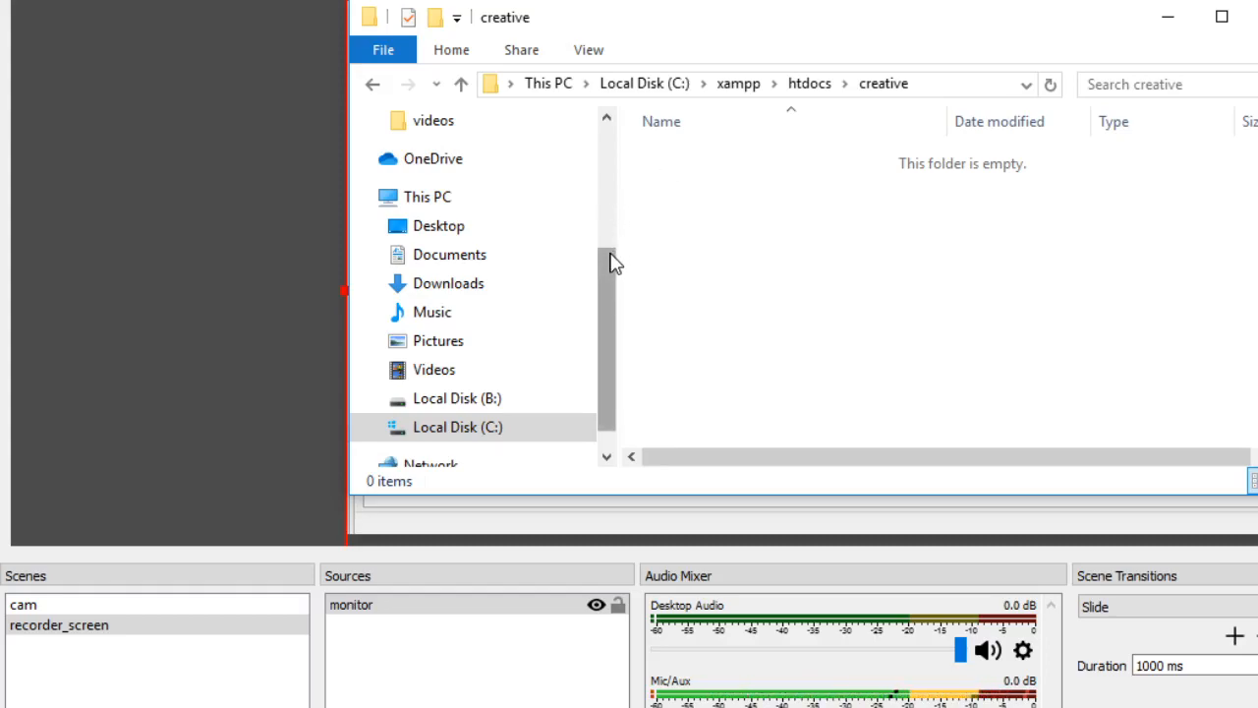
pyautogui.moveTo(609, 264); pyautogui.dragTo(618, 132)
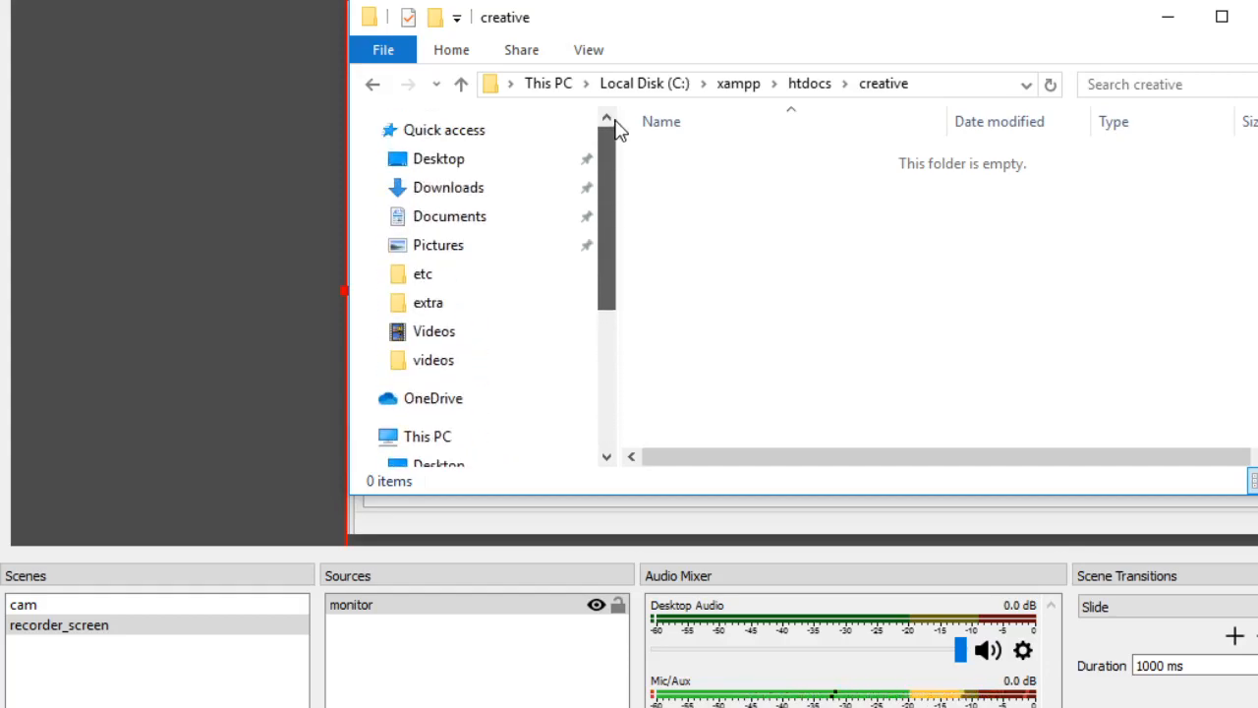
pyautogui.click(461, 85)
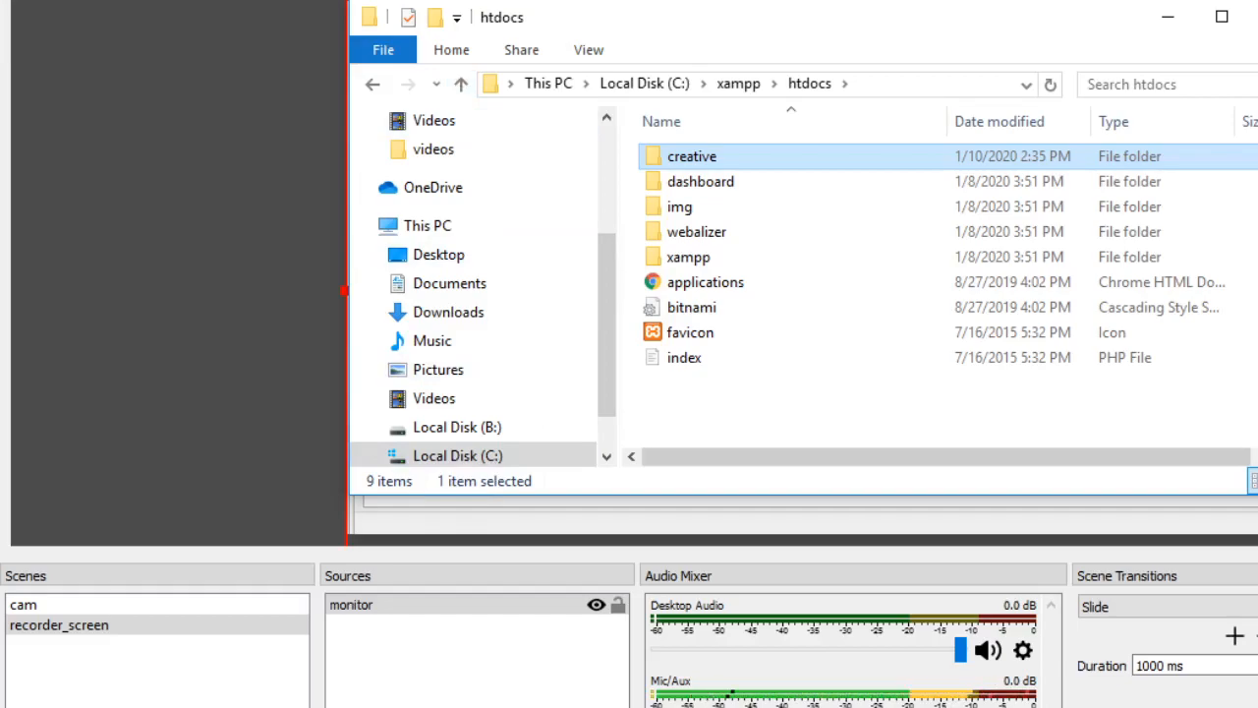
# - Launch Notepad with administrator rights
pyautogui.hotkey('alt', 'Tab')
pyautogui.press('super')
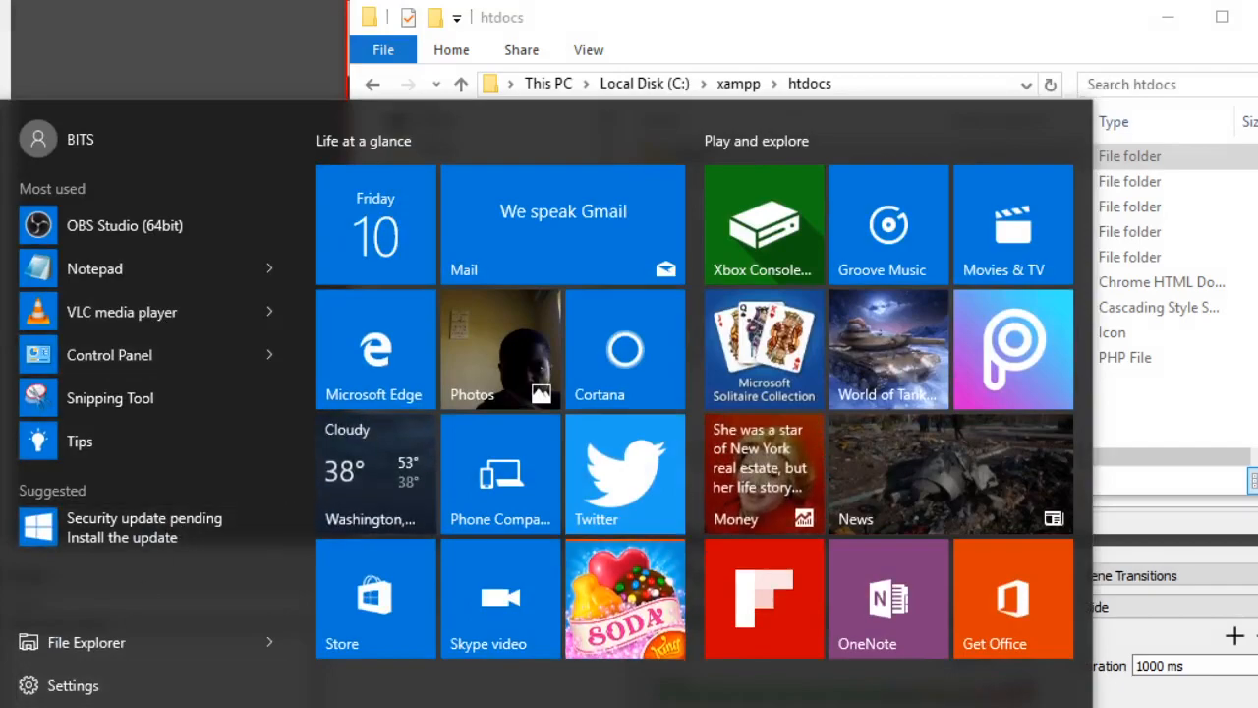
pyautogui.click(267, 270)
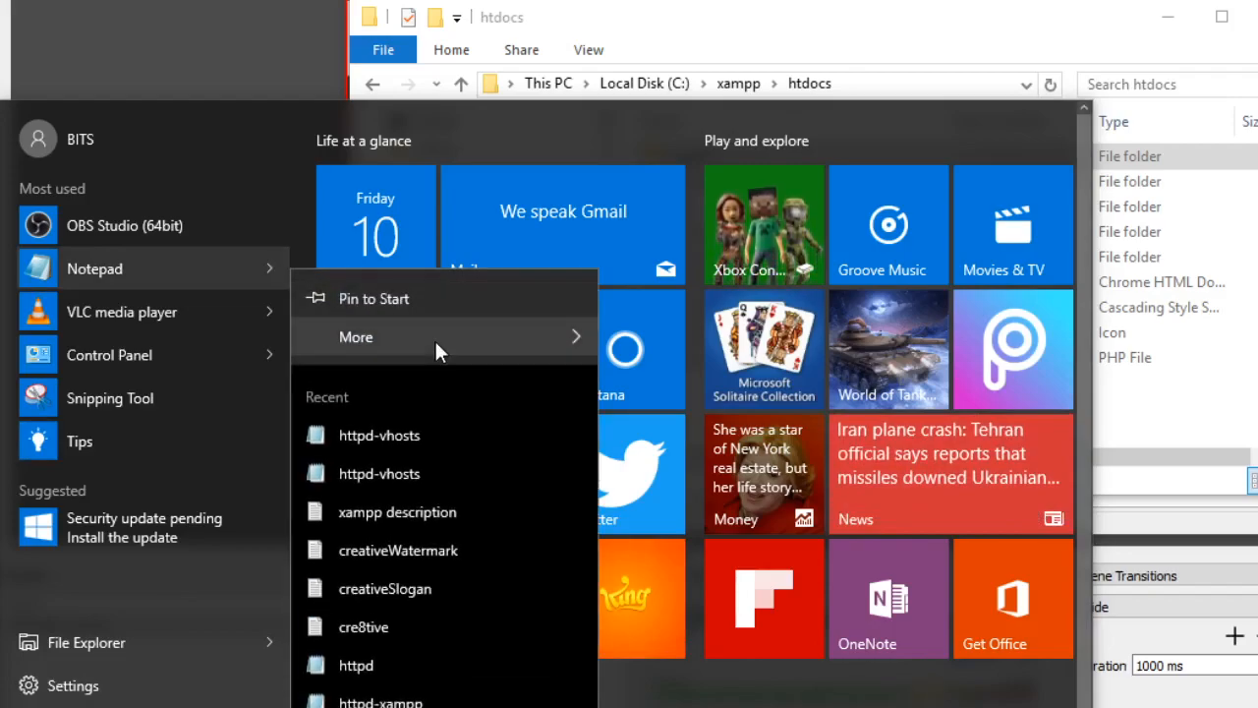
pyautogui.moveTo(569, 333)
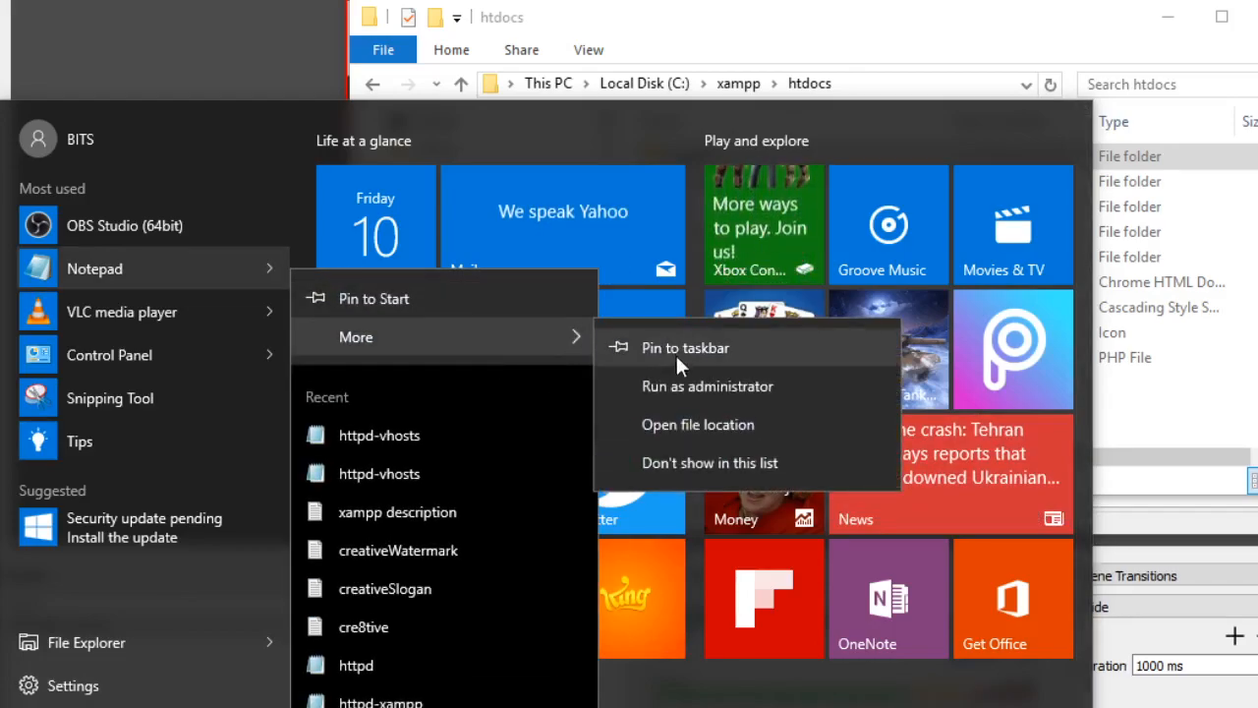
pyautogui.click(689, 386)
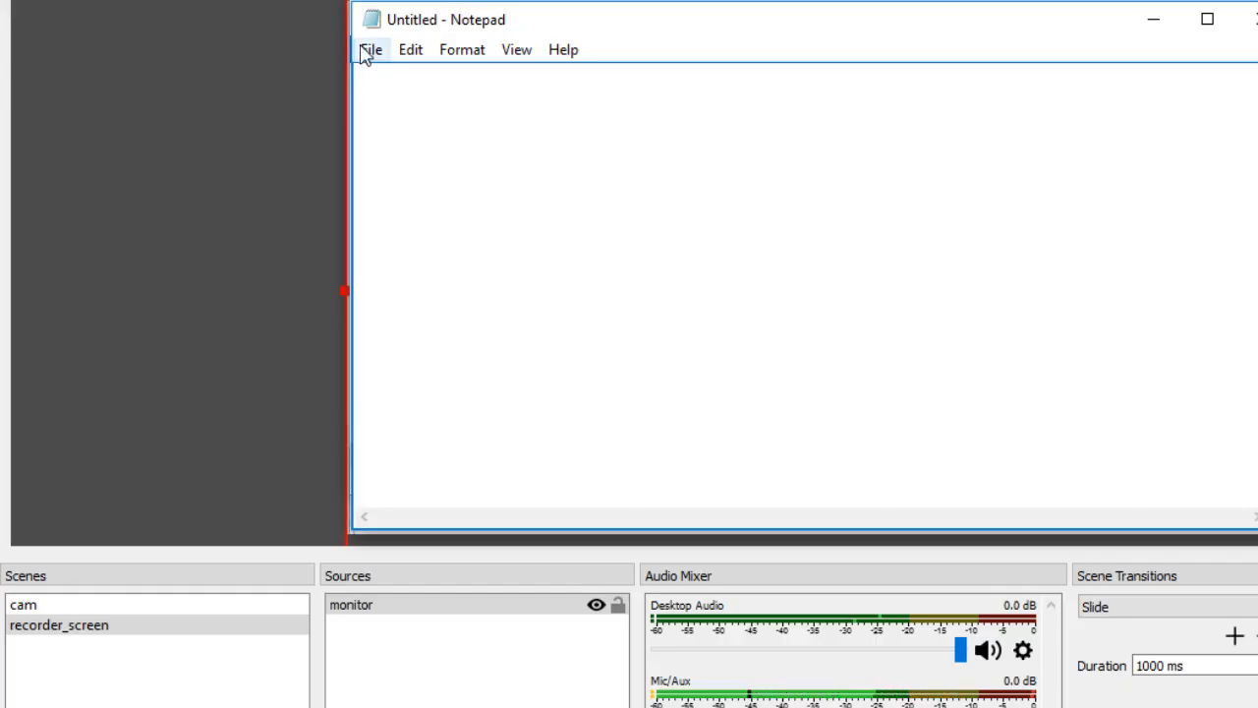
# - Start opening a file in Notepad and browse to the Windows folder on Local Disk (C:)
pyautogui.click(366, 52)
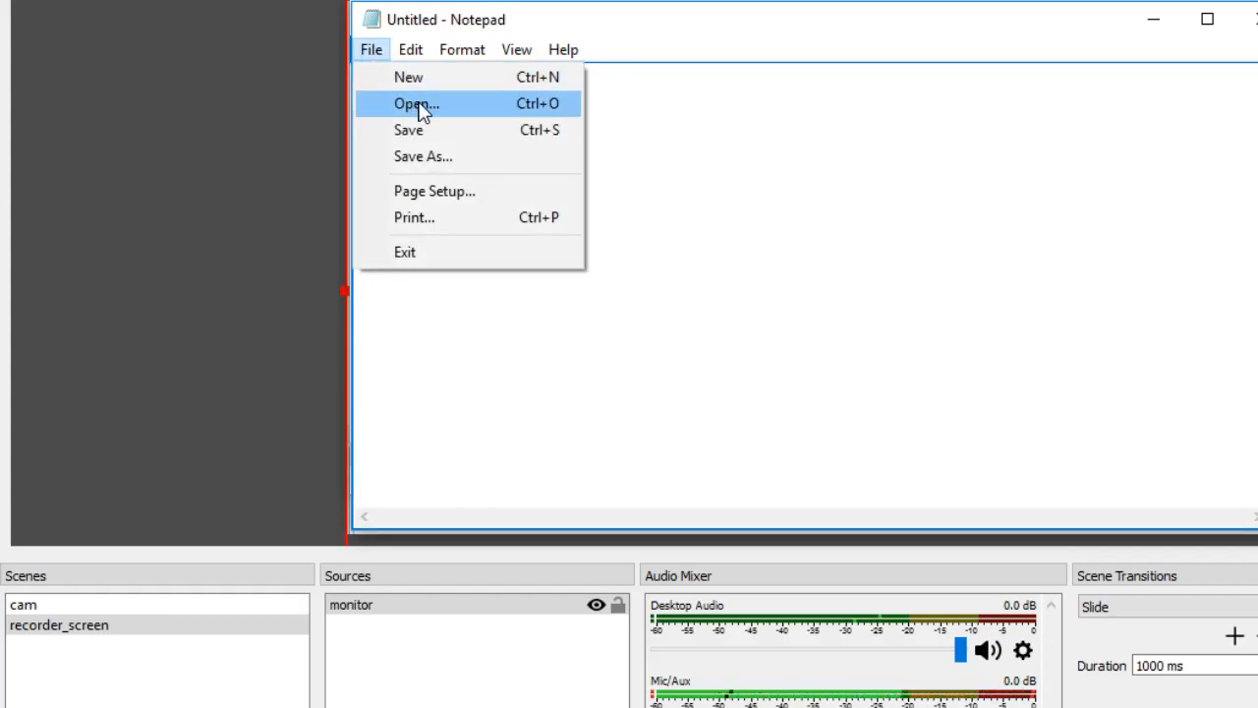
pyautogui.click(417, 105)
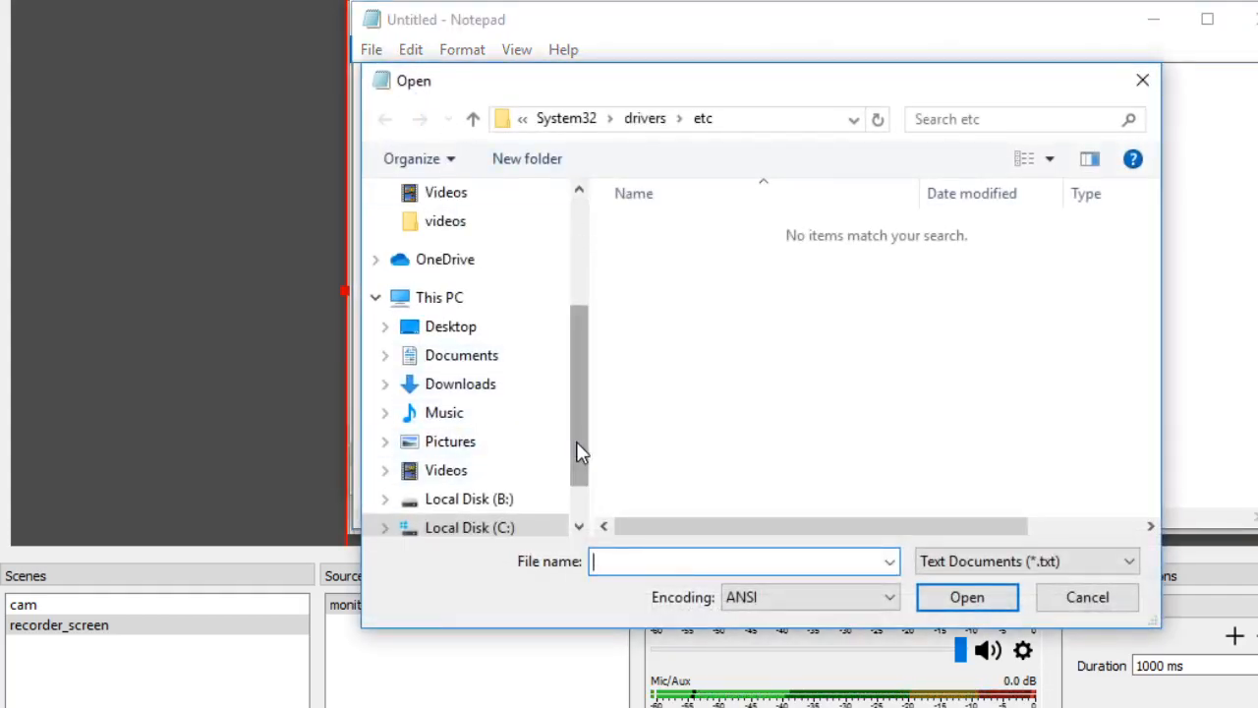
pyautogui.moveTo(578, 451); pyautogui.dragTo(581, 497)
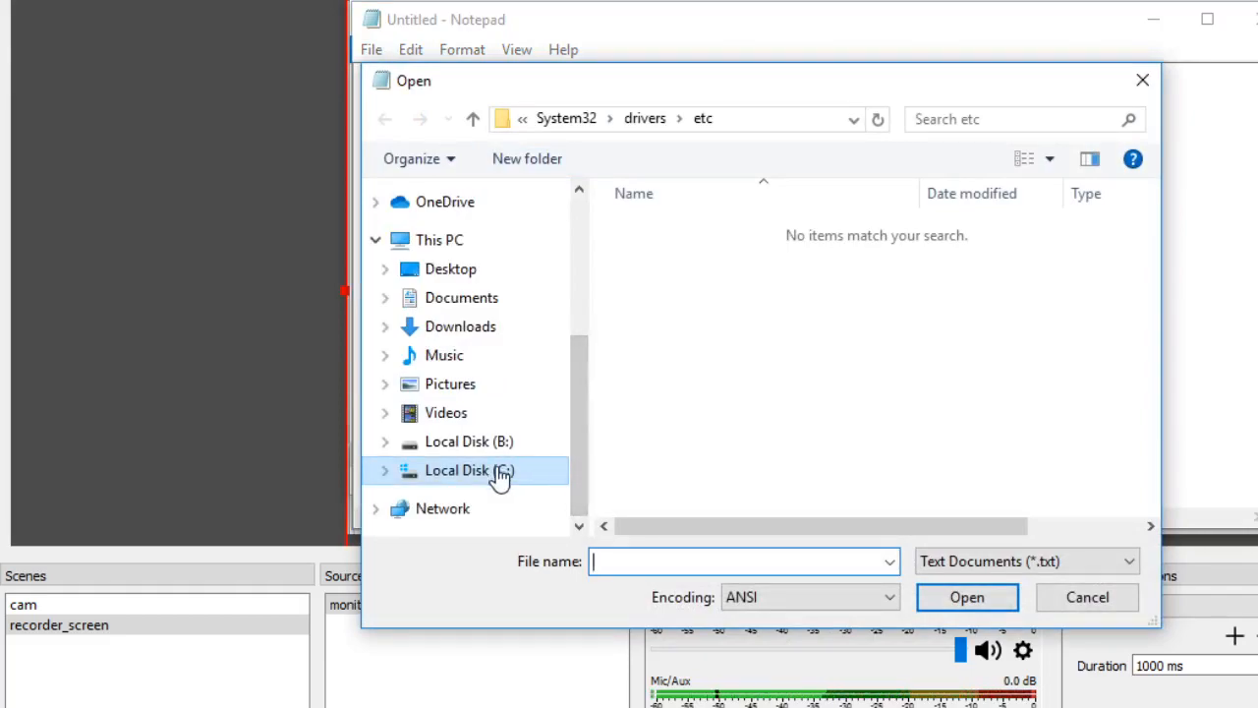
pyautogui.click(469, 470)
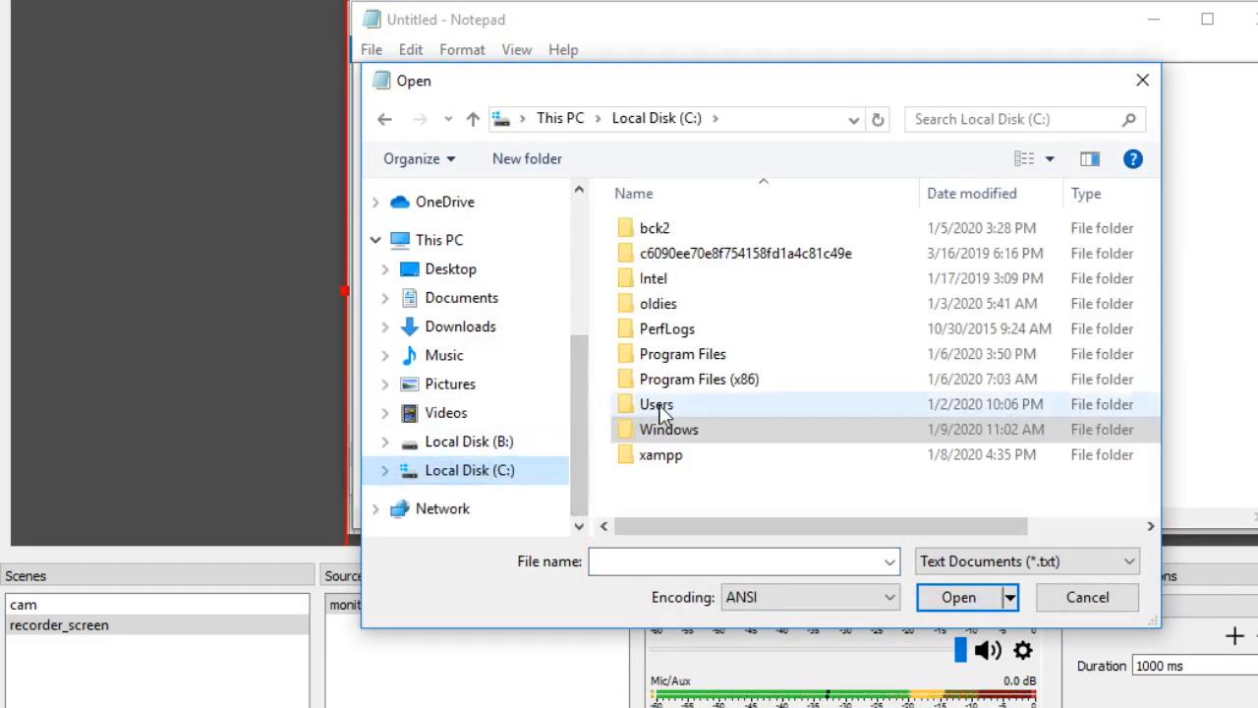
pyautogui.click(644, 435)
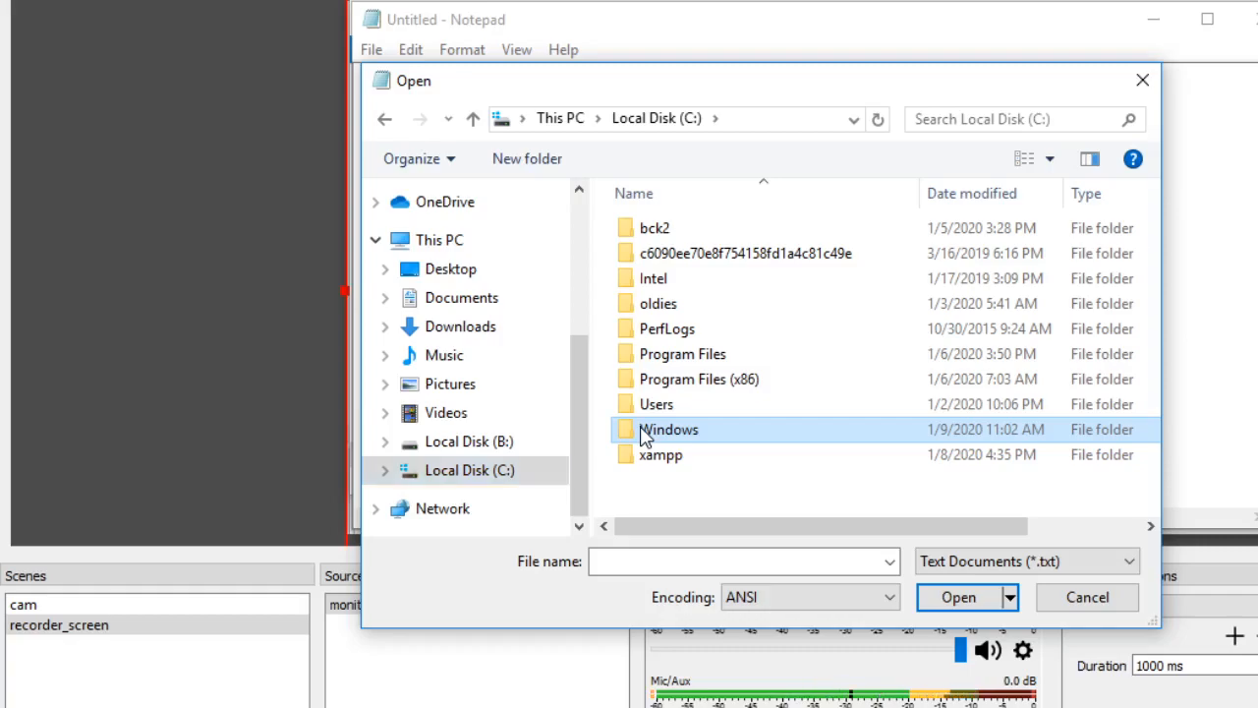
pyautogui.doubleClick(644, 435)
# - Go into the System32 folder and open its drivers folder
pyautogui.click(672, 438)
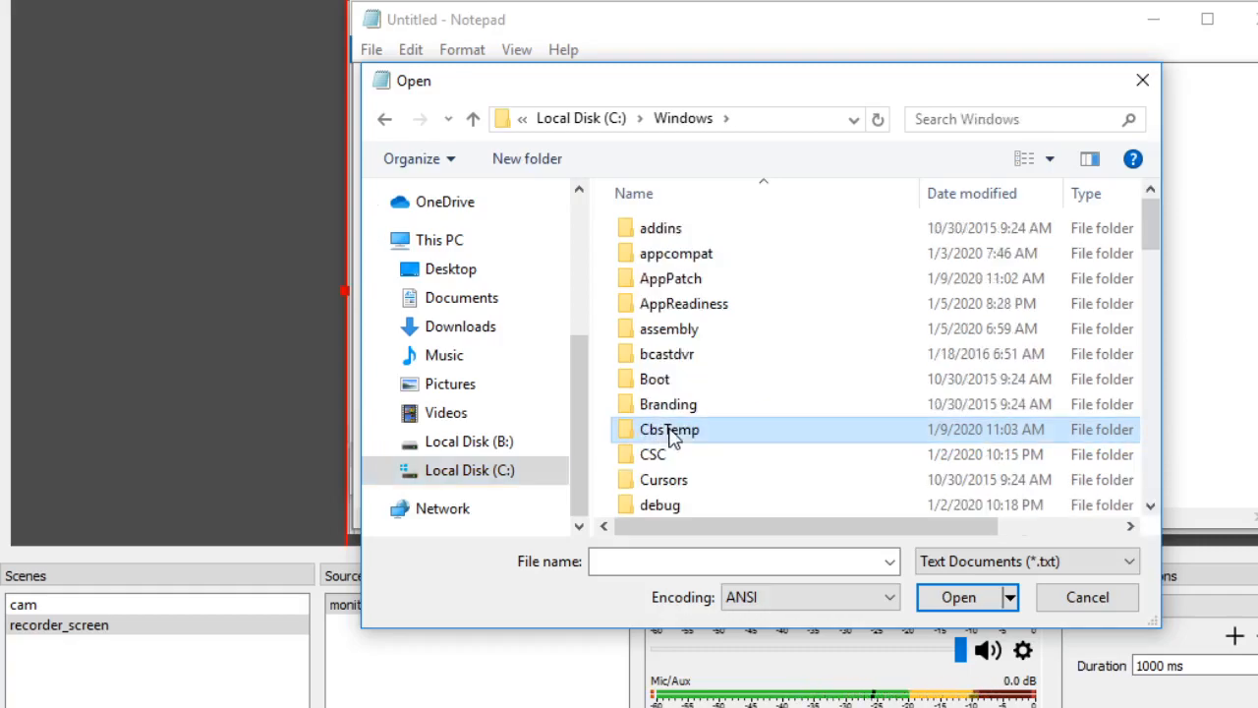
pyautogui.write('sy')
pyautogui.press('Down')
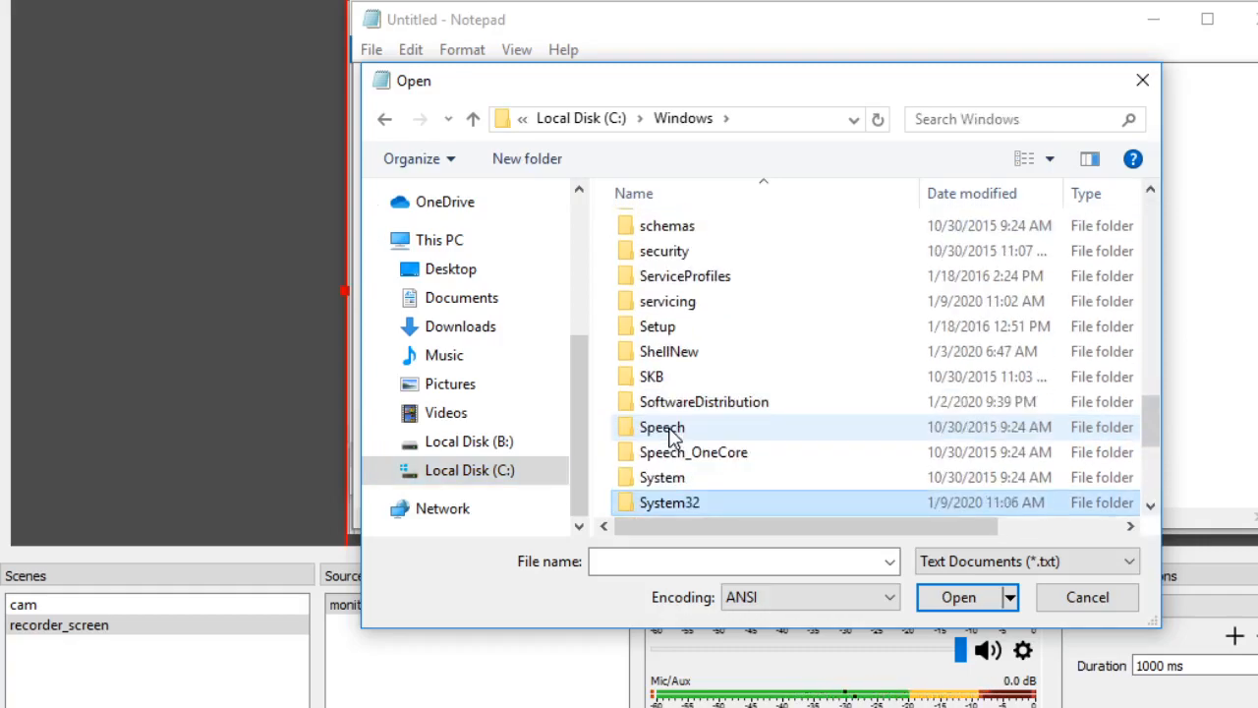
pyautogui.press('Return')
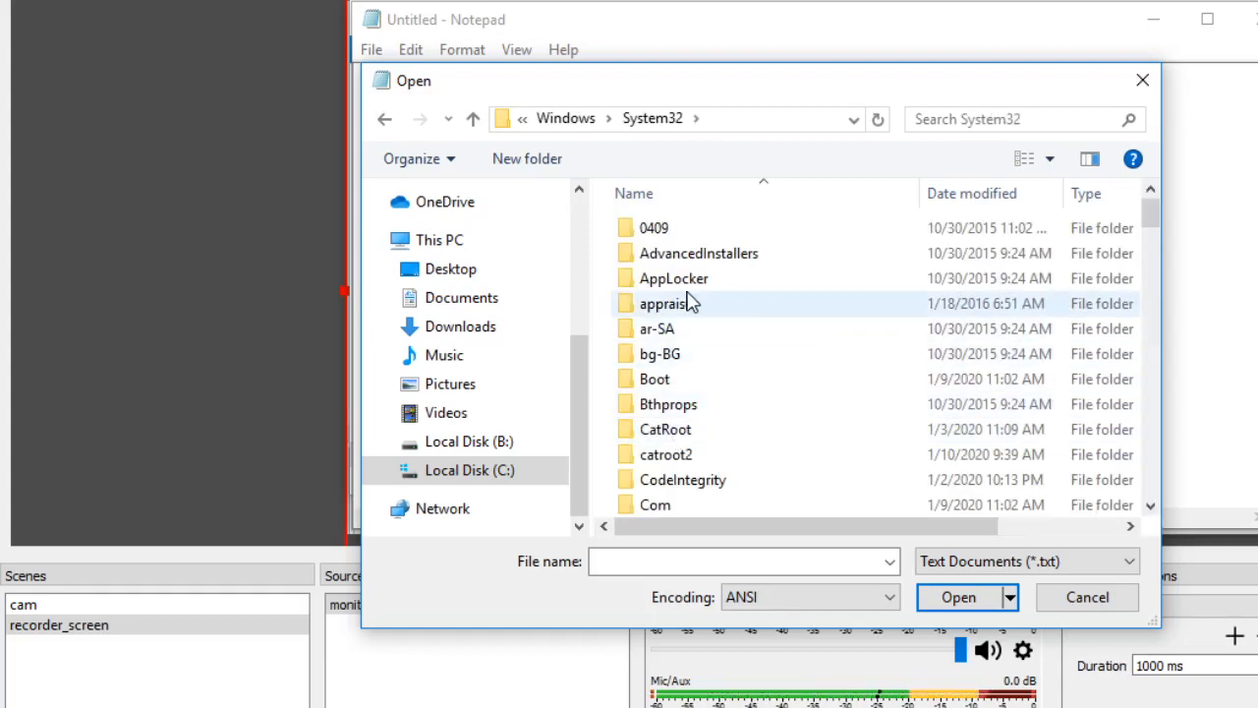
pyautogui.click(677, 305)
pyautogui.write('dr')
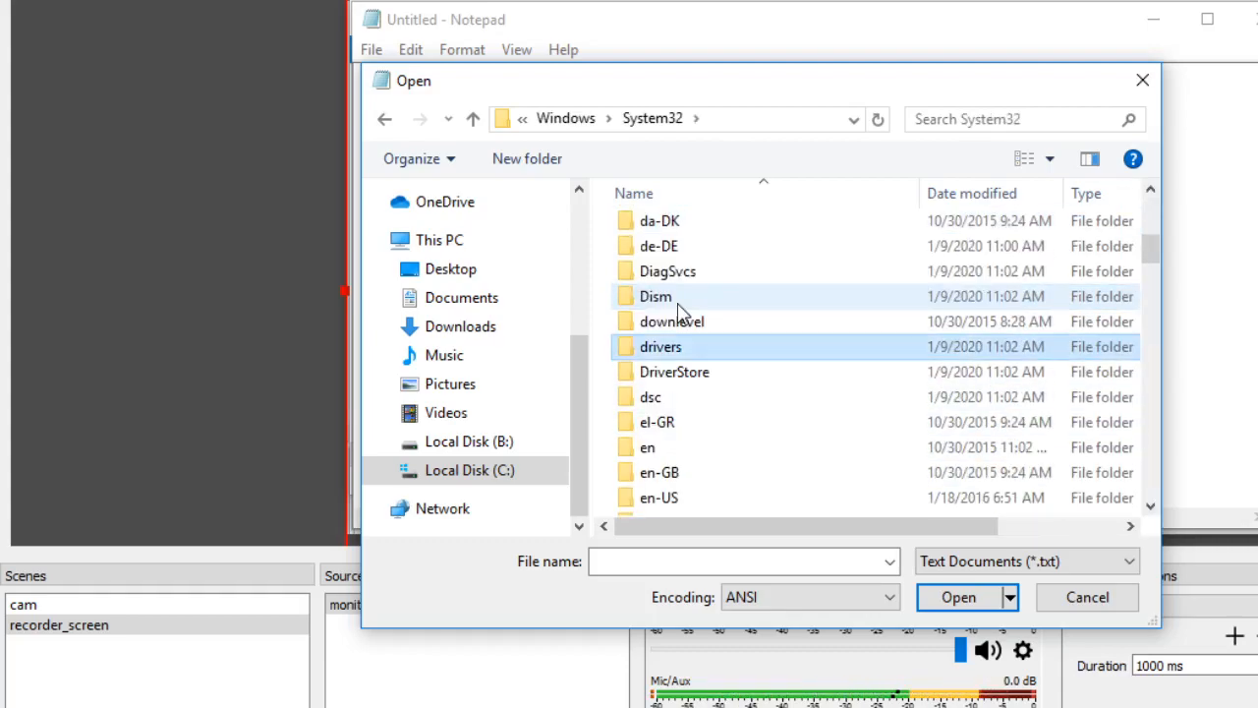
pyautogui.press('Return')
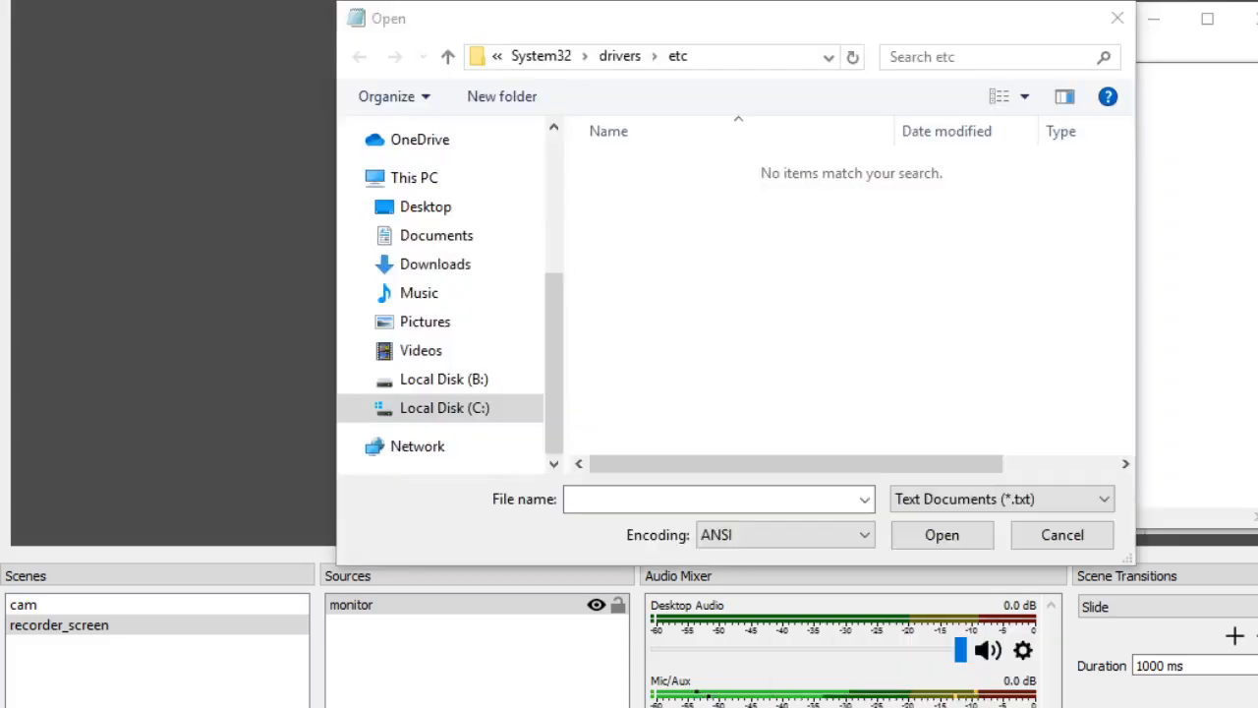
# - Return to Notepad's Open dialog, list All Files in System32's drivers/etc folder and open the hosts file
pyautogui.hotkey('alt', 'Tab')
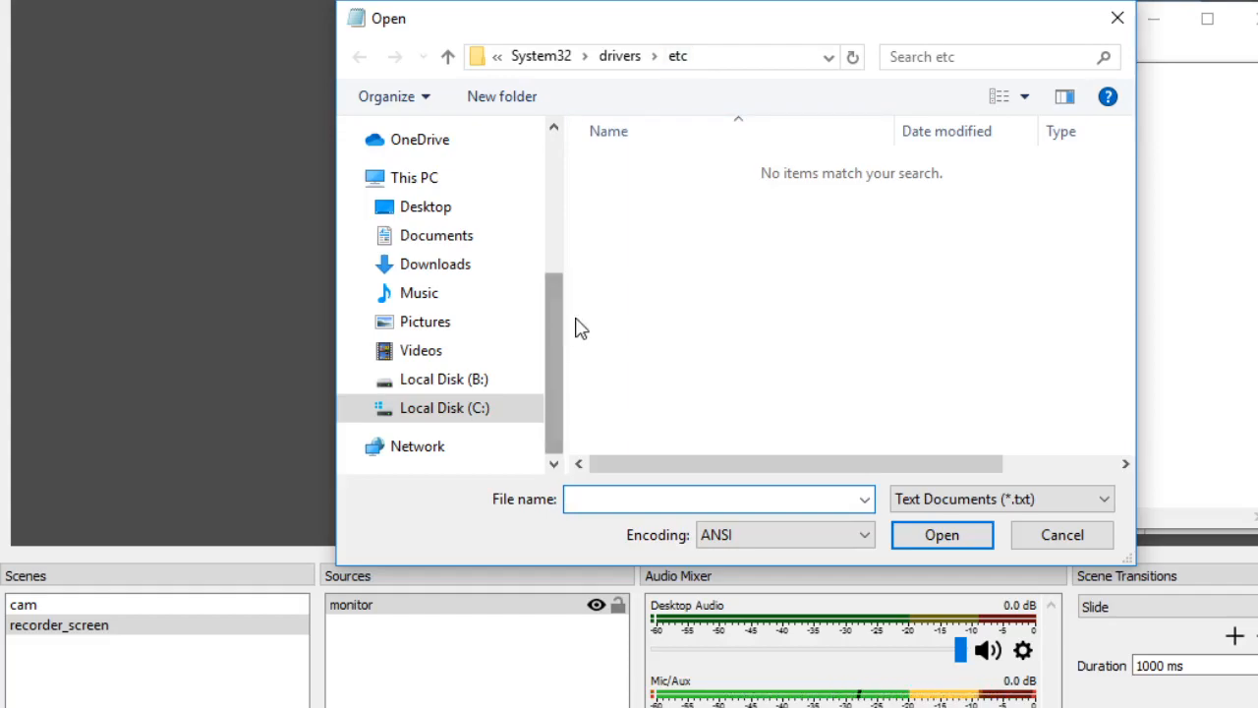
pyautogui.click(448, 57)
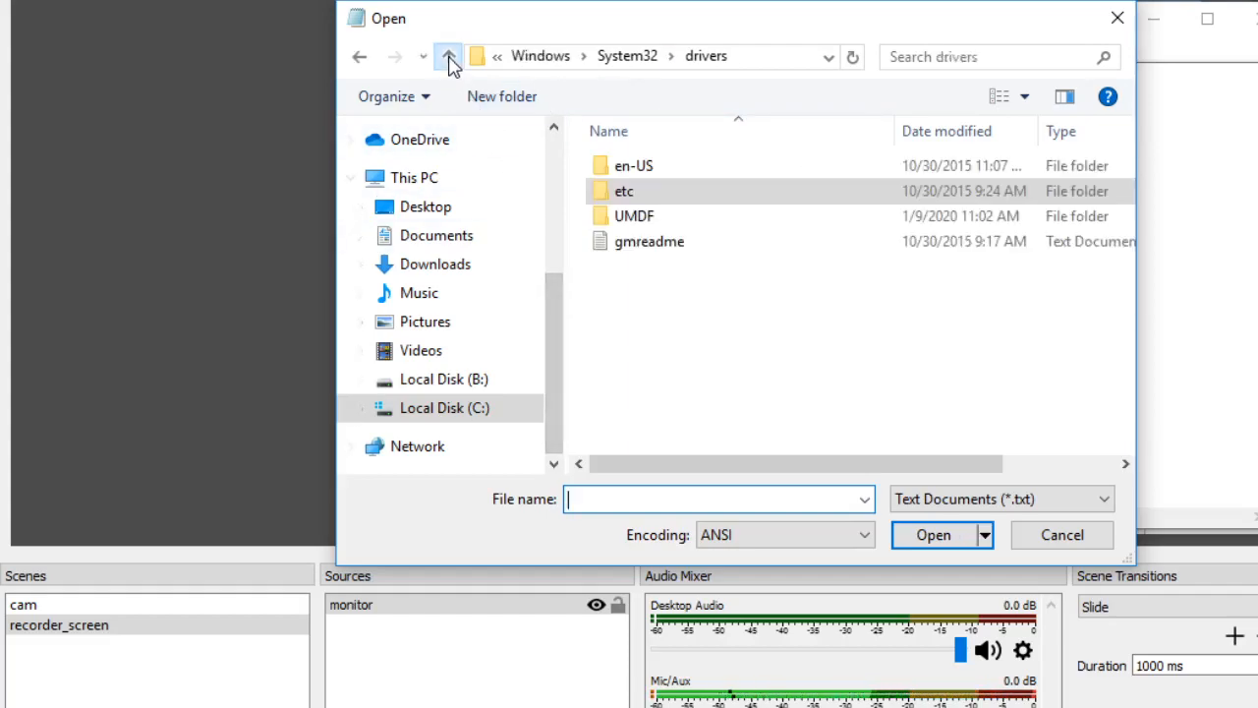
pyautogui.doubleClick(623, 198)
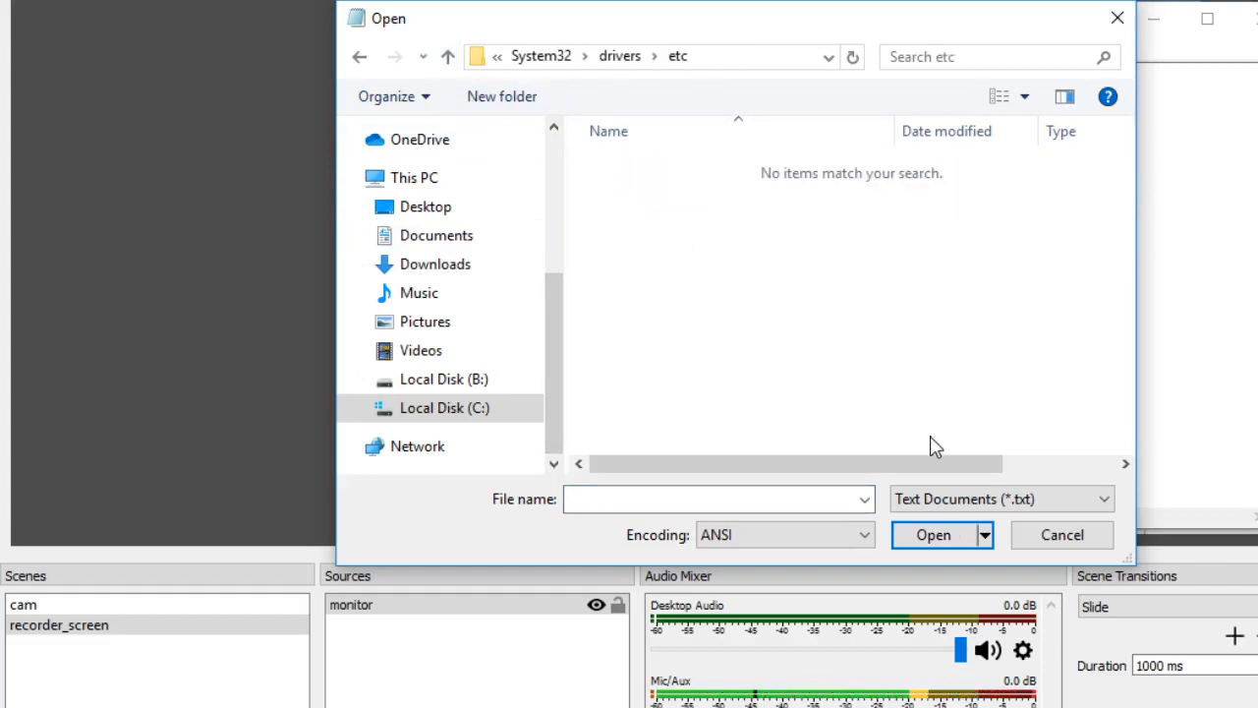
pyautogui.click(1024, 498)
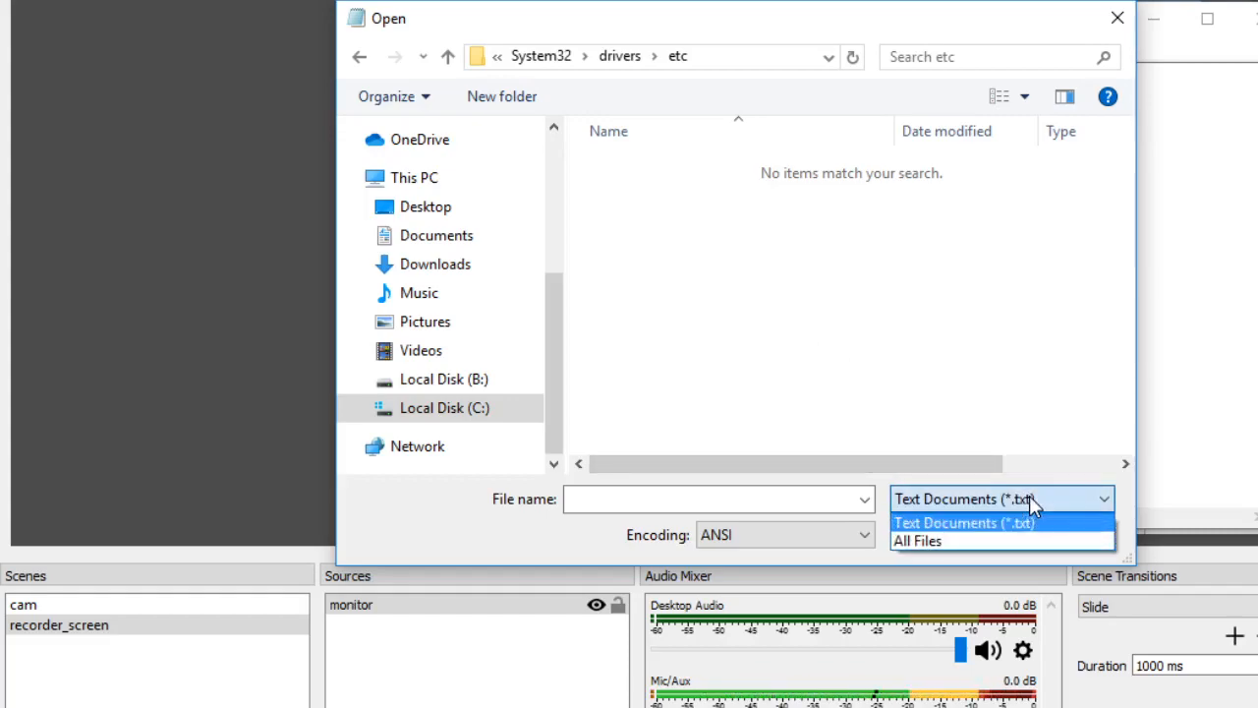
pyautogui.click(949, 541)
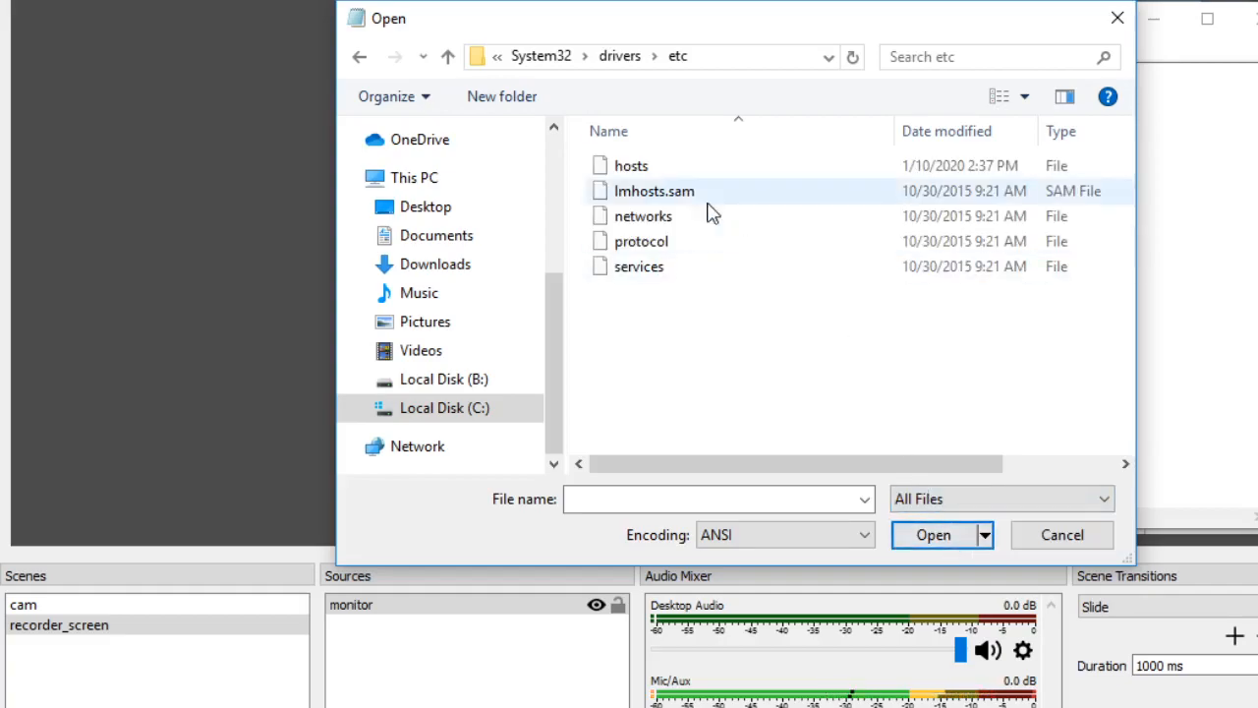
pyautogui.doubleClick(647, 167)
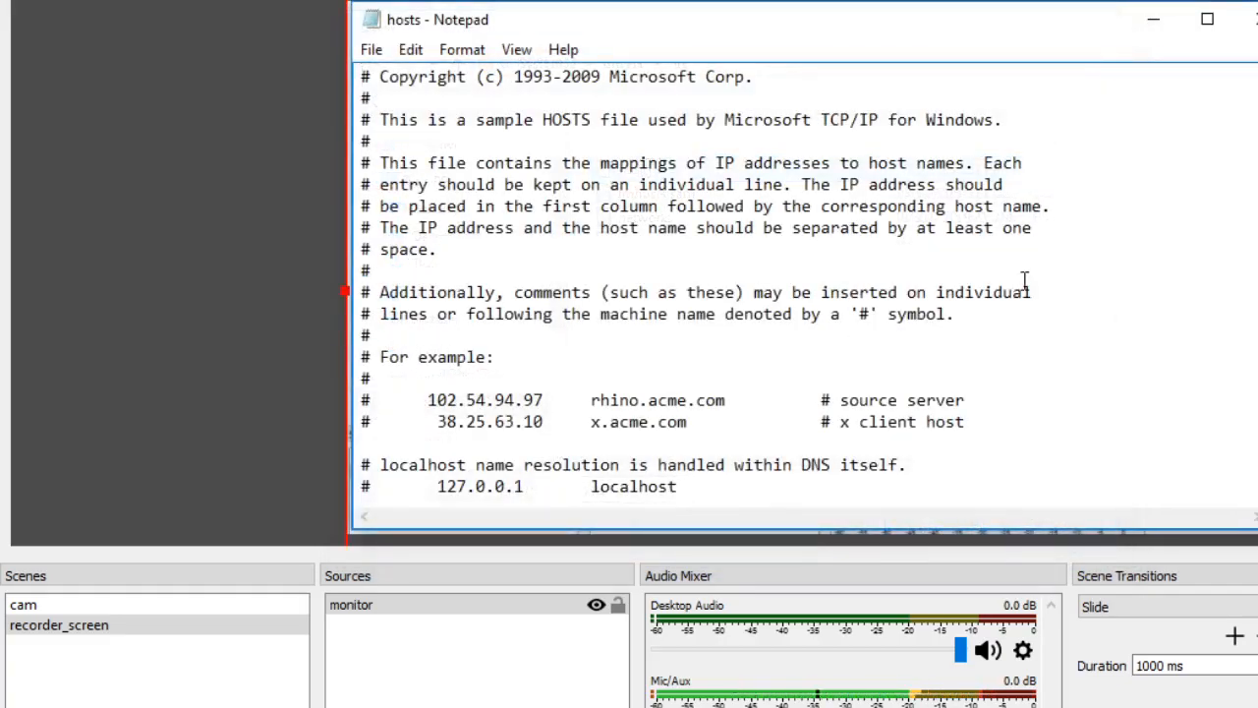
# - Copy the commented 127.0.0.1 localhost entry, without its # sign, to a new line at the end of the hosts file
pyautogui.scroll(-2, 1224, 280)
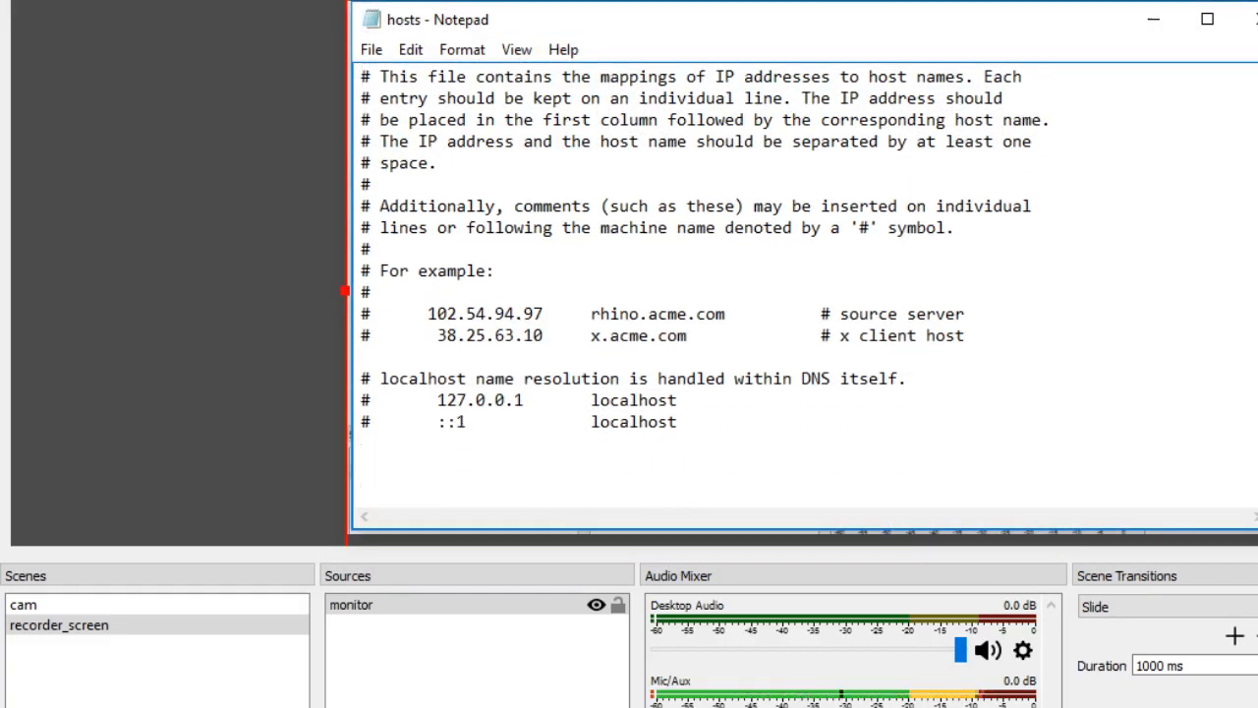
pyautogui.moveTo(436, 399); pyautogui.dragTo(692, 399)
pyautogui.hotkey('ctrl', 'c')
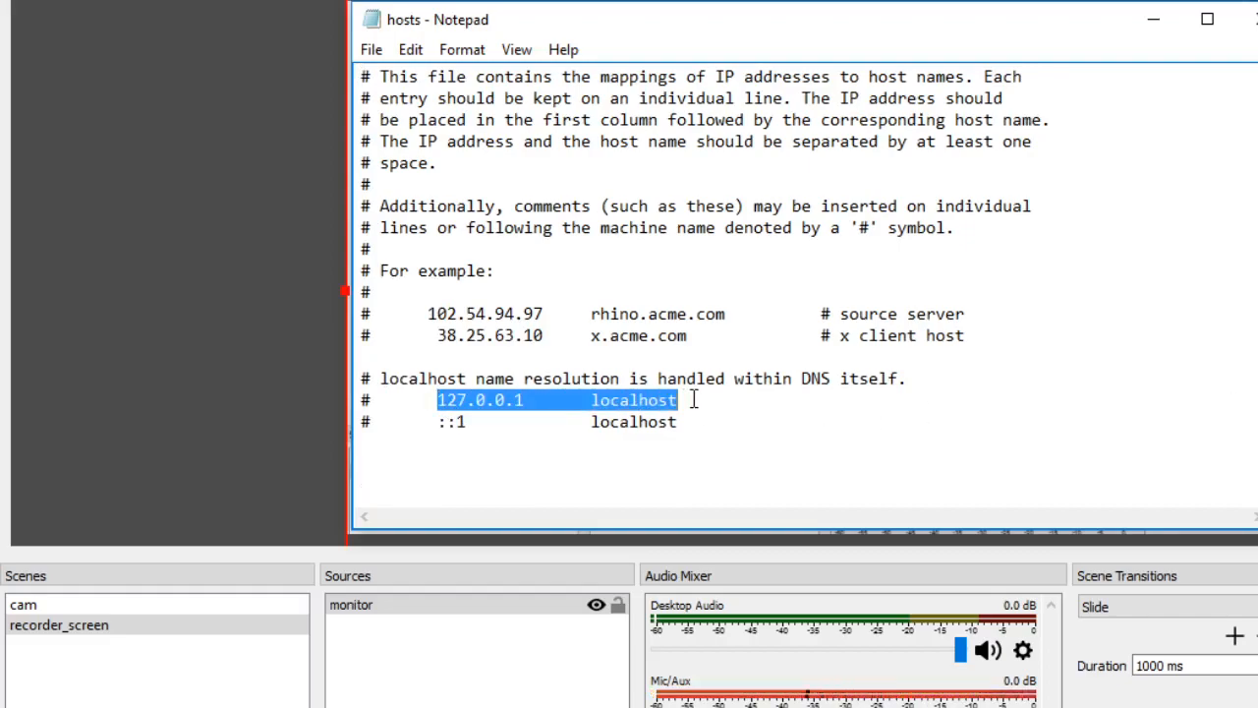
pyautogui.click(689, 422)
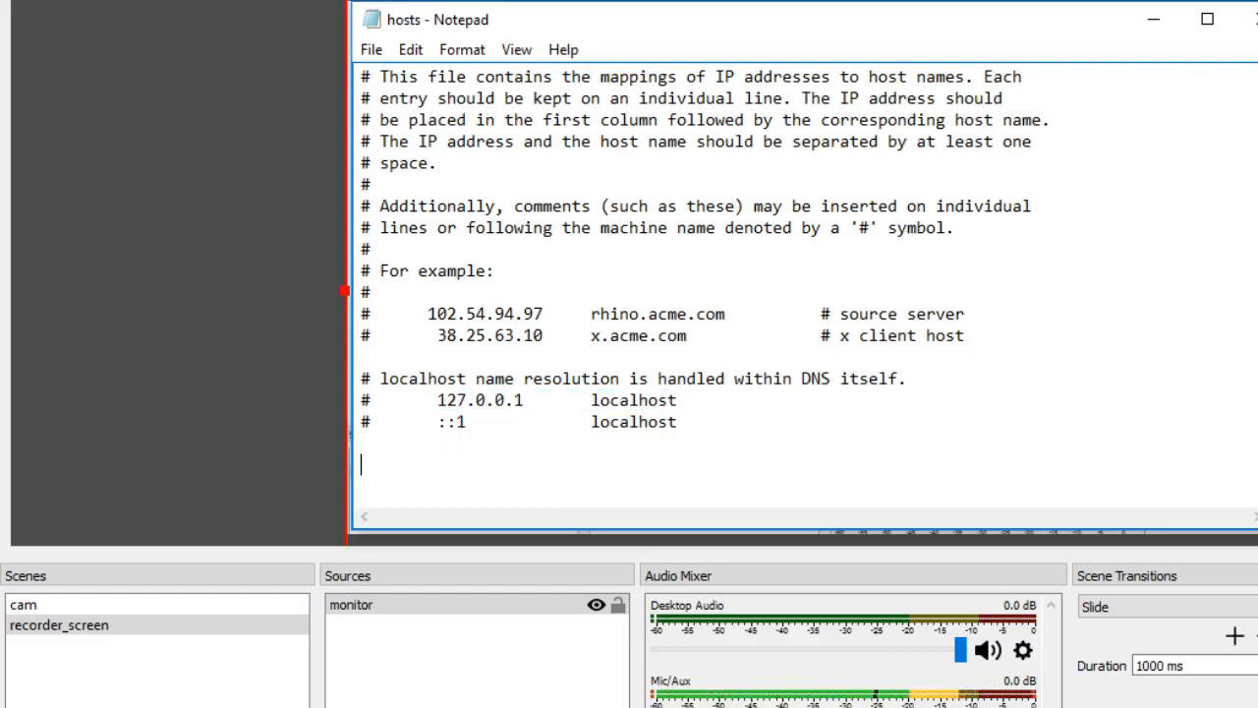
pyautogui.hotkey('ctrl', 'v')
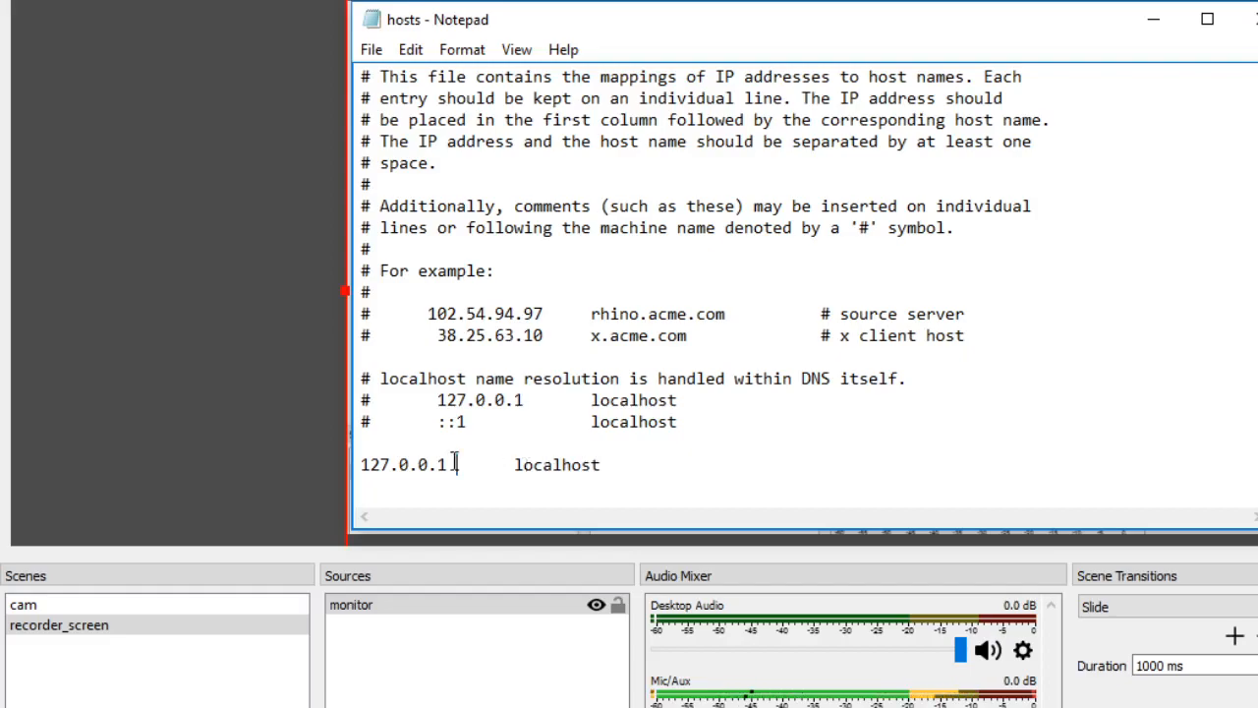
# - Add the entry 127.0.0.1 creative.me on a new line below the localhost entry in the hosts file, leaving a blank line between them
pyautogui.moveTo(458, 464); pyautogui.dragTo(351, 464)
pyautogui.hotkey('ctrl', 'c')
pyautogui.click(611, 462)
pyautogui.press('Return')
pyautogui.press('Return')
pyautogui.hotkey('ctrl', 'v')
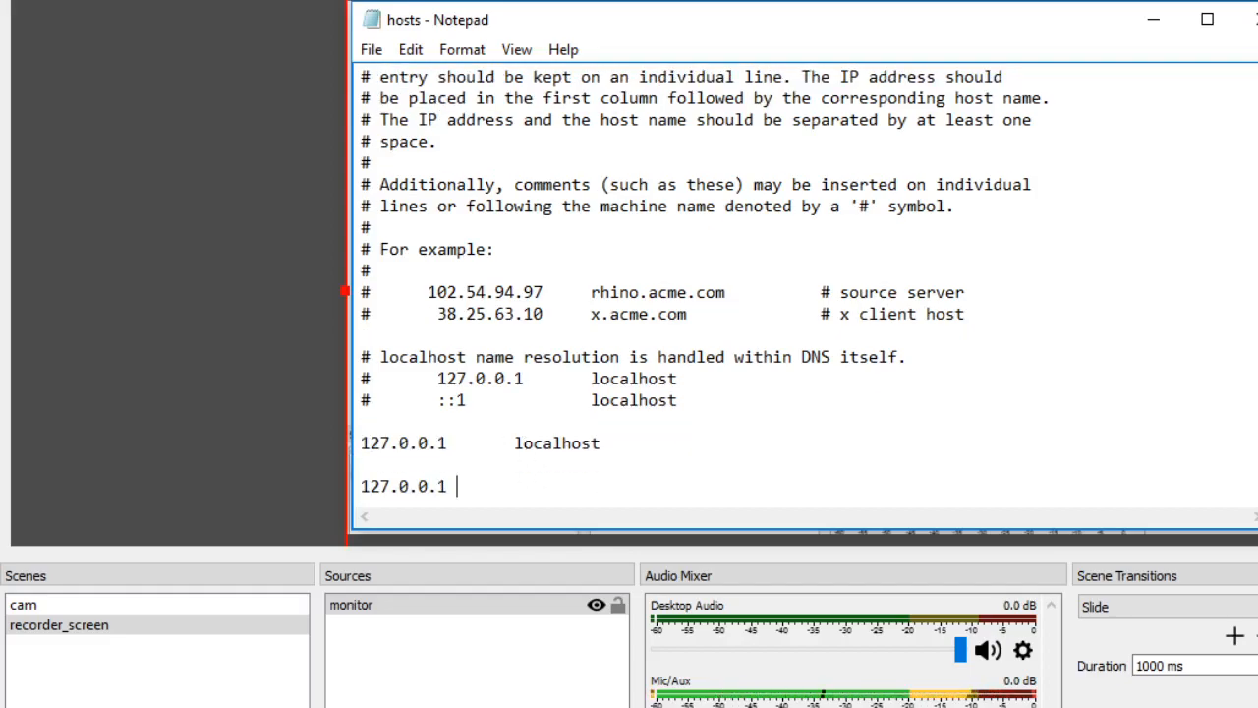
pyautogui.write('creative.')
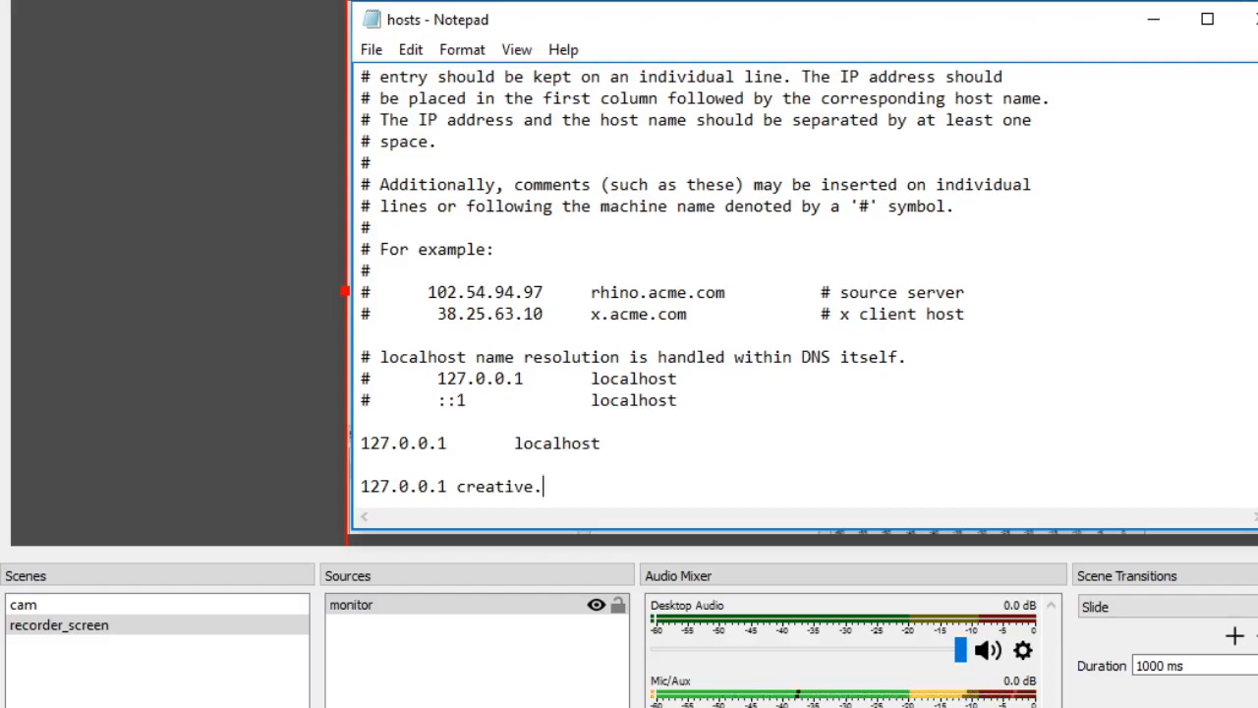
pyautogui.write('me')
pyautogui.press('Return')
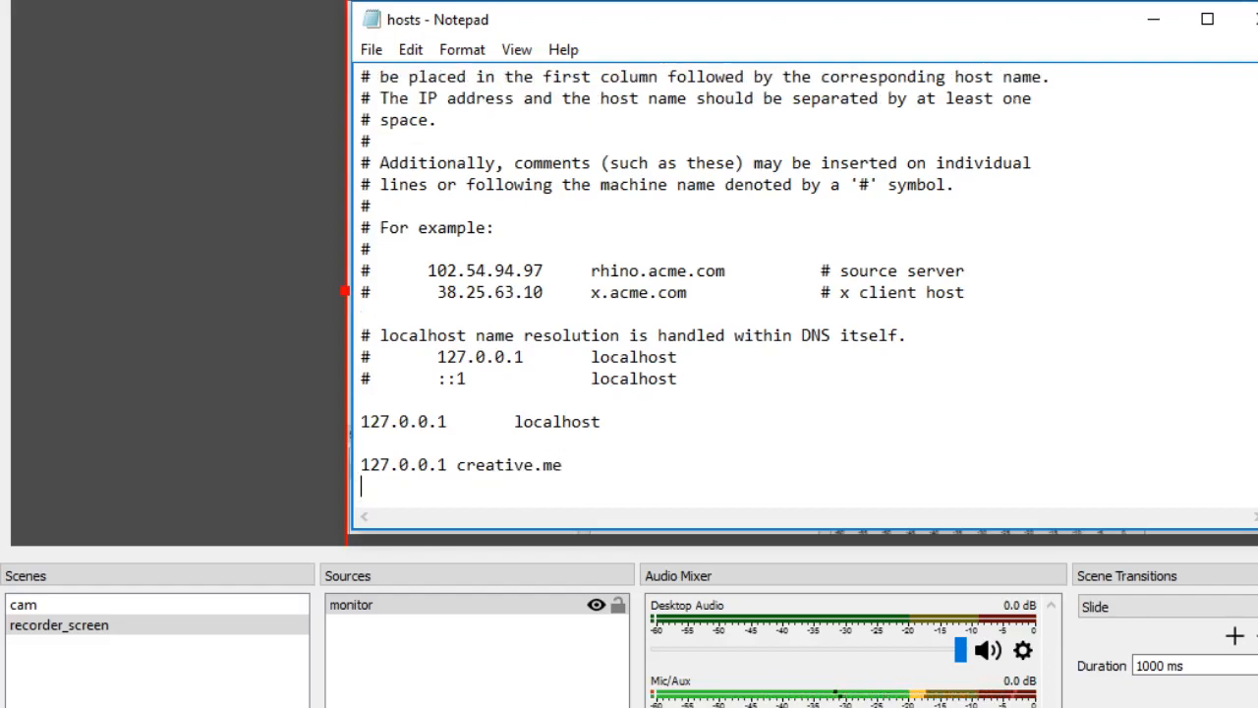
pyautogui.moveTo(566, 463); pyautogui.dragTo(356, 469)
pyautogui.hotkey('ctrl', 'c')
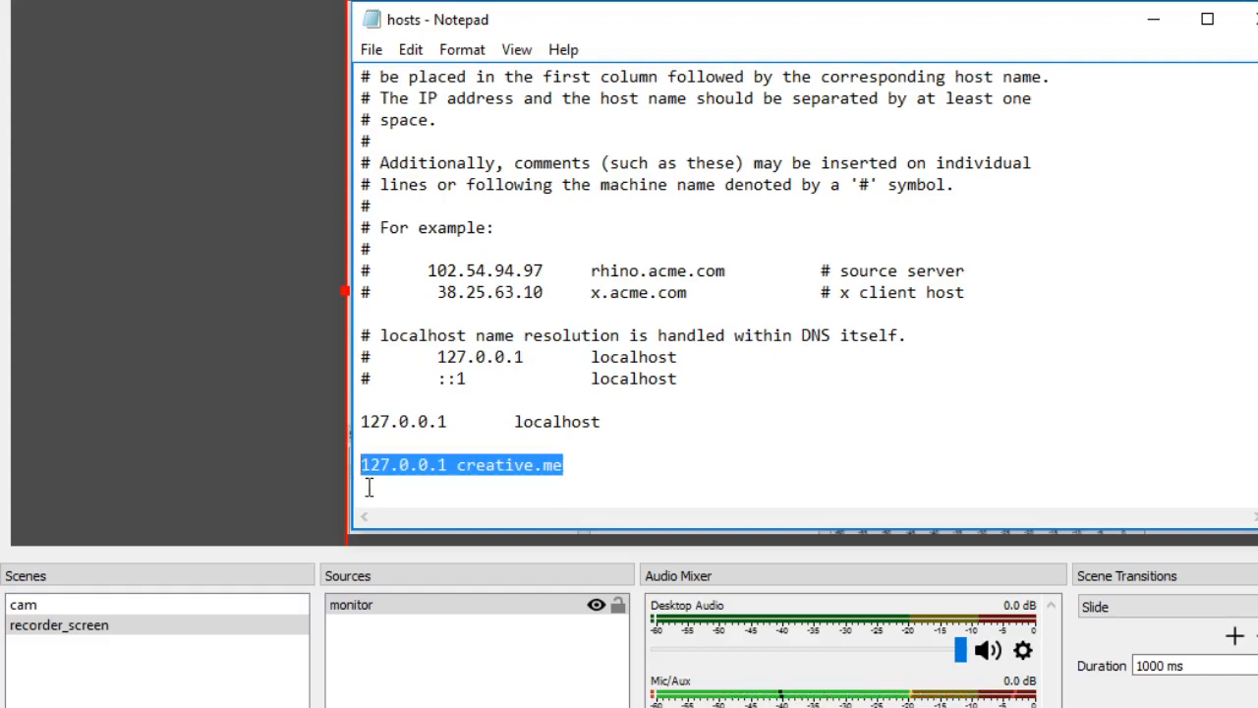
pyautogui.click(369, 488)
pyautogui.hotkey('ctrl', 'v')
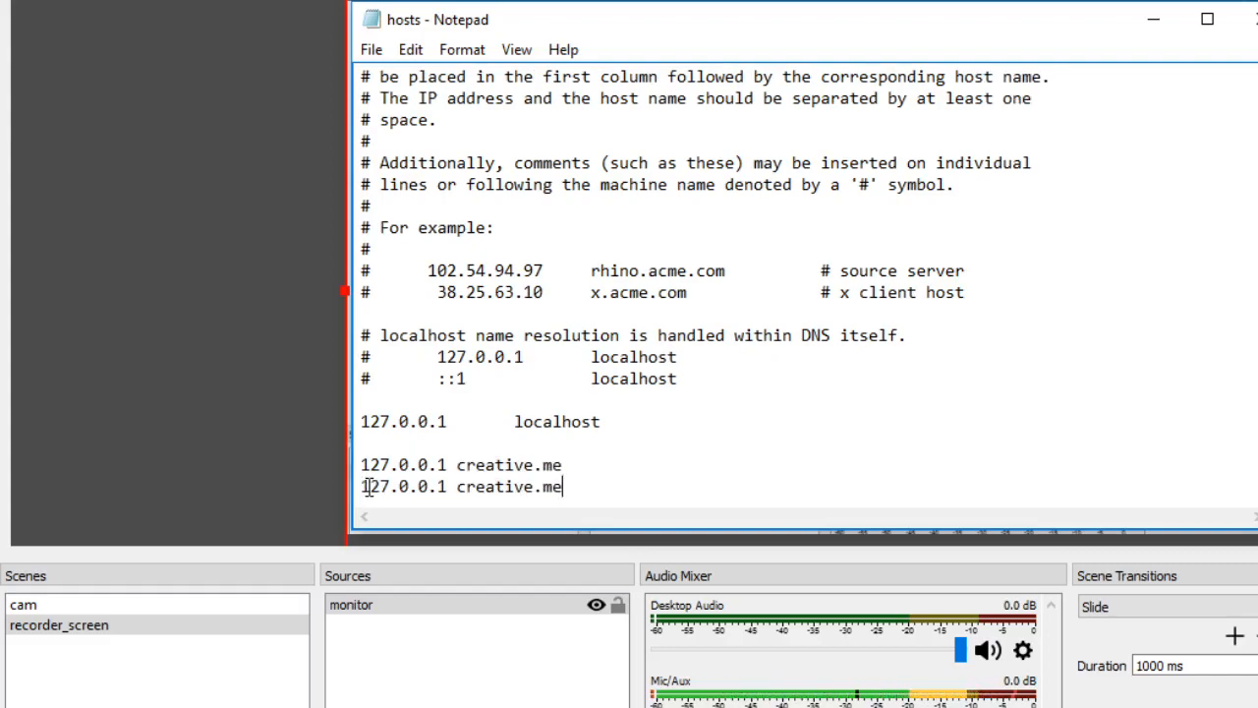
pyautogui.click(457, 485)
pyautogui.write('www')
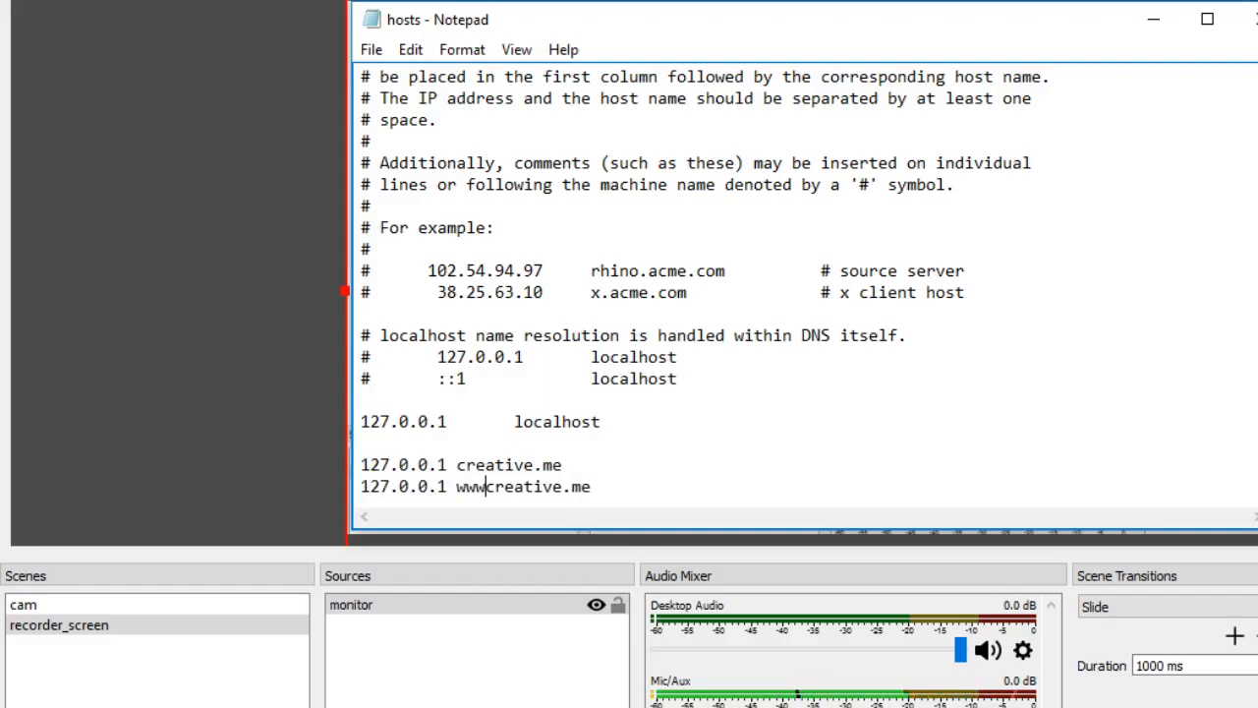
pyautogui.write('.')
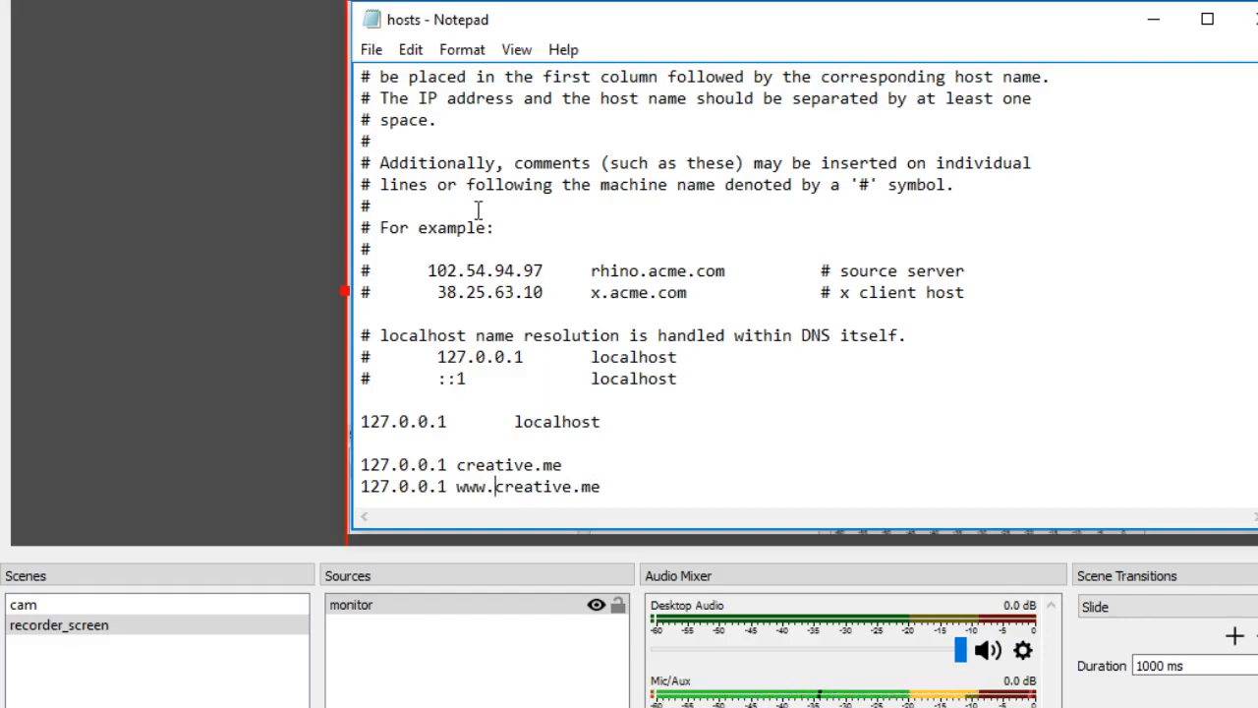
# - Save the hosts file and close it
pyautogui.click(372, 51)
pyautogui.click(438, 130)
pyautogui.click(1254, 19)
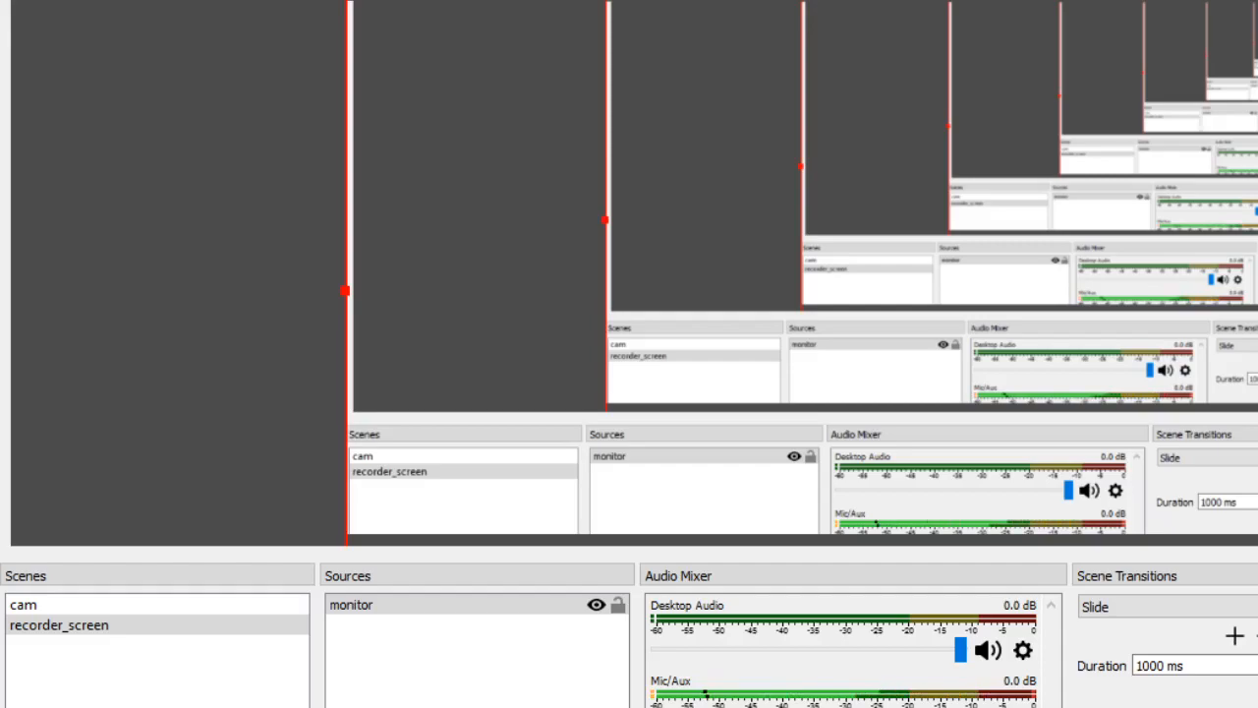
# - Switch to the XAMPP Control Panel, try to start Apache and MySQL, and stop MySQL before trying Apache again
pyautogui.hotkey('alt', 'Tab')
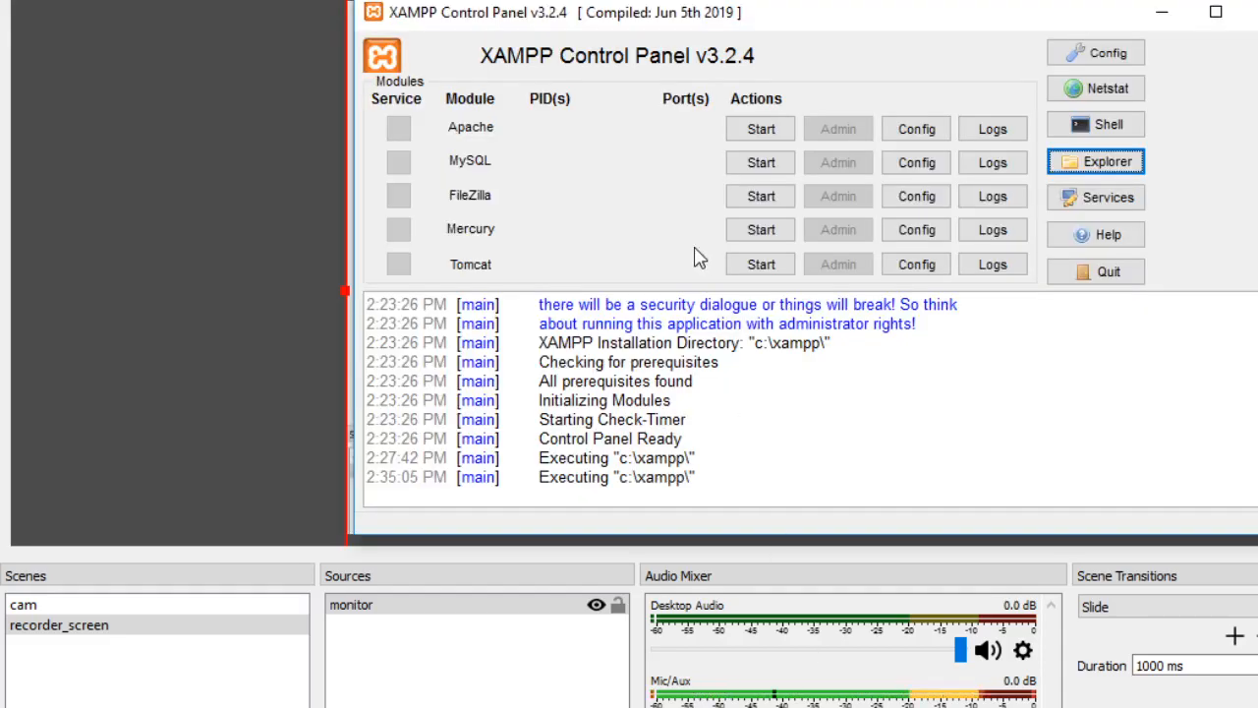
pyautogui.click(777, 127)
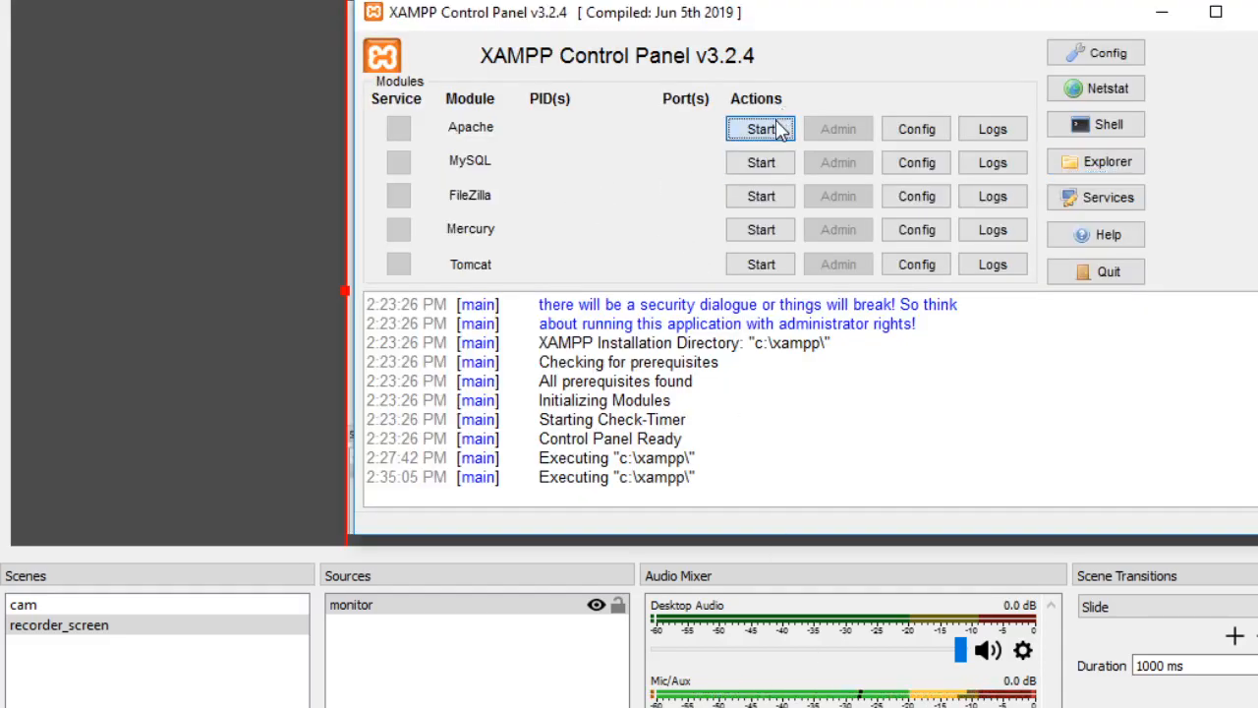
pyautogui.click(763, 162)
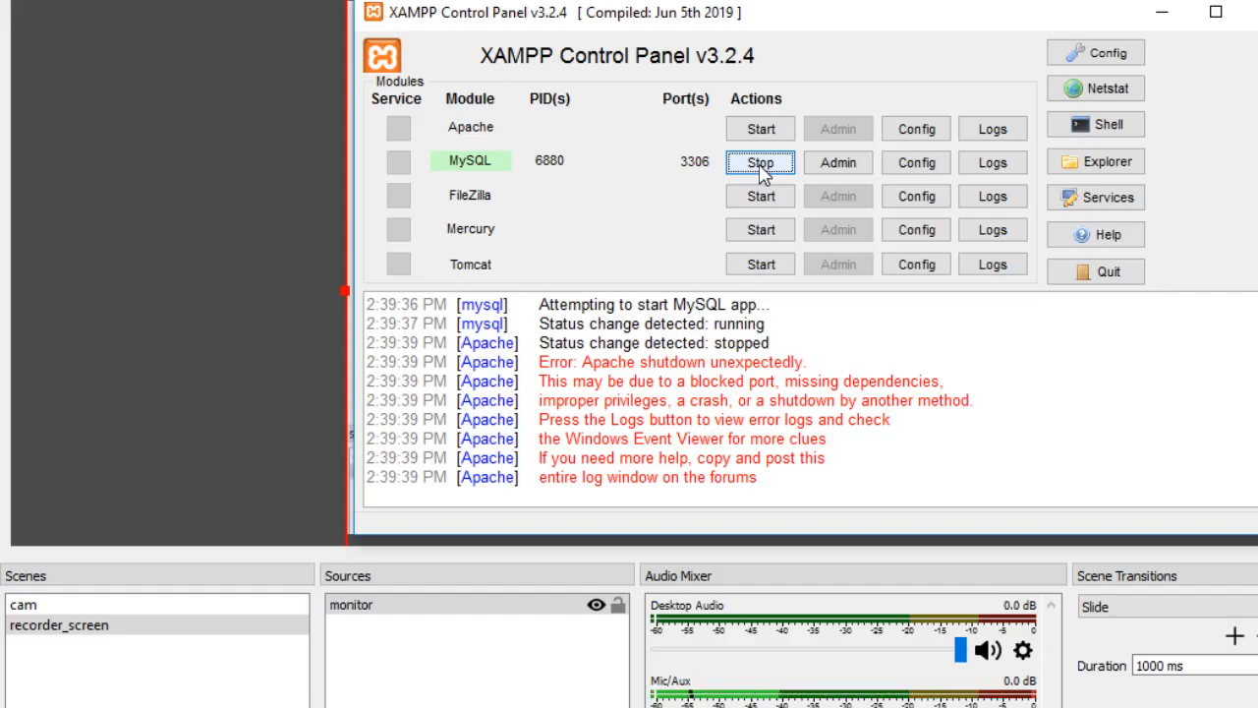
pyautogui.click(760, 164)
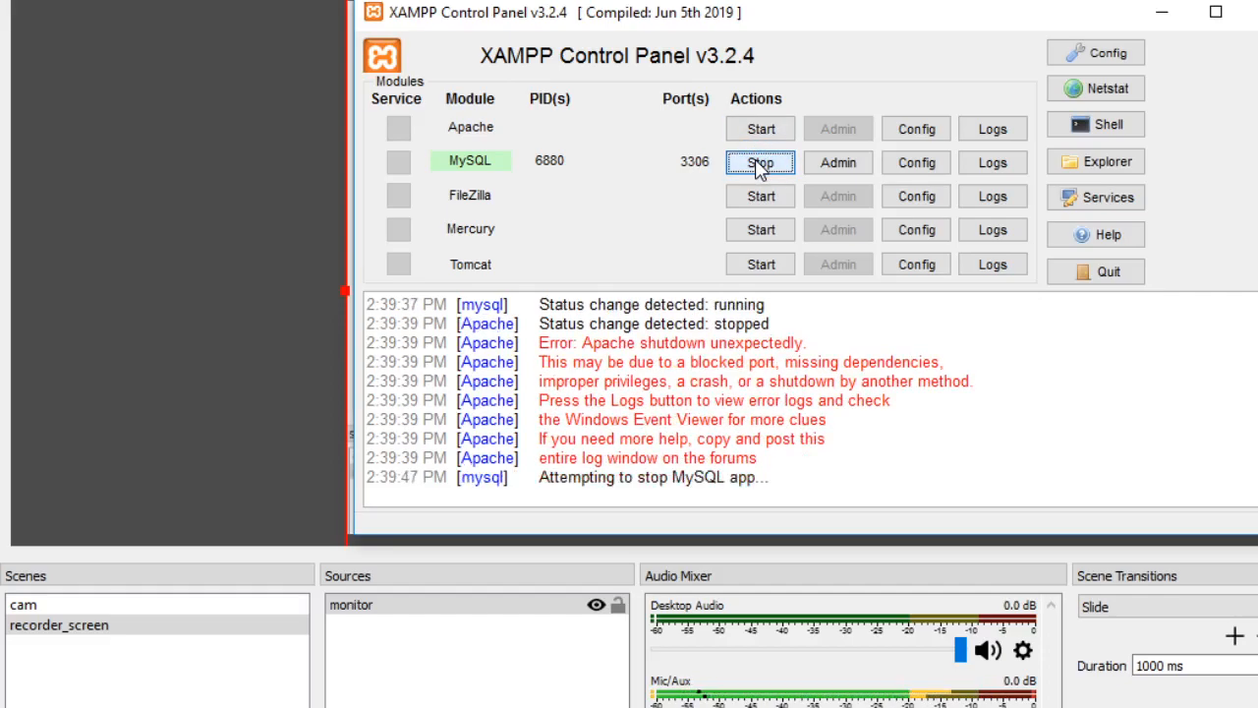
pyautogui.click(759, 134)
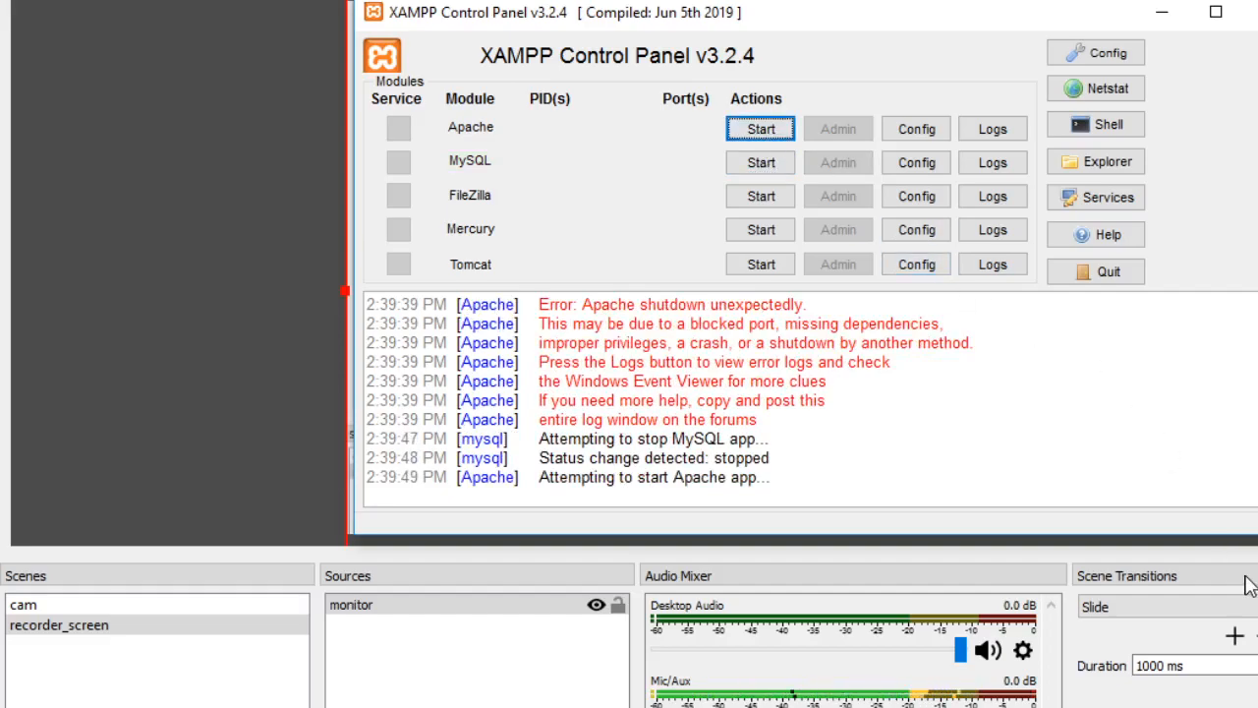
# - Switch to the httpd-vhosts file in Notepad and insert a blank line above the 127.0.0.1:80 VirtualHost block
pyautogui.hotkey('alt', 'Tab')
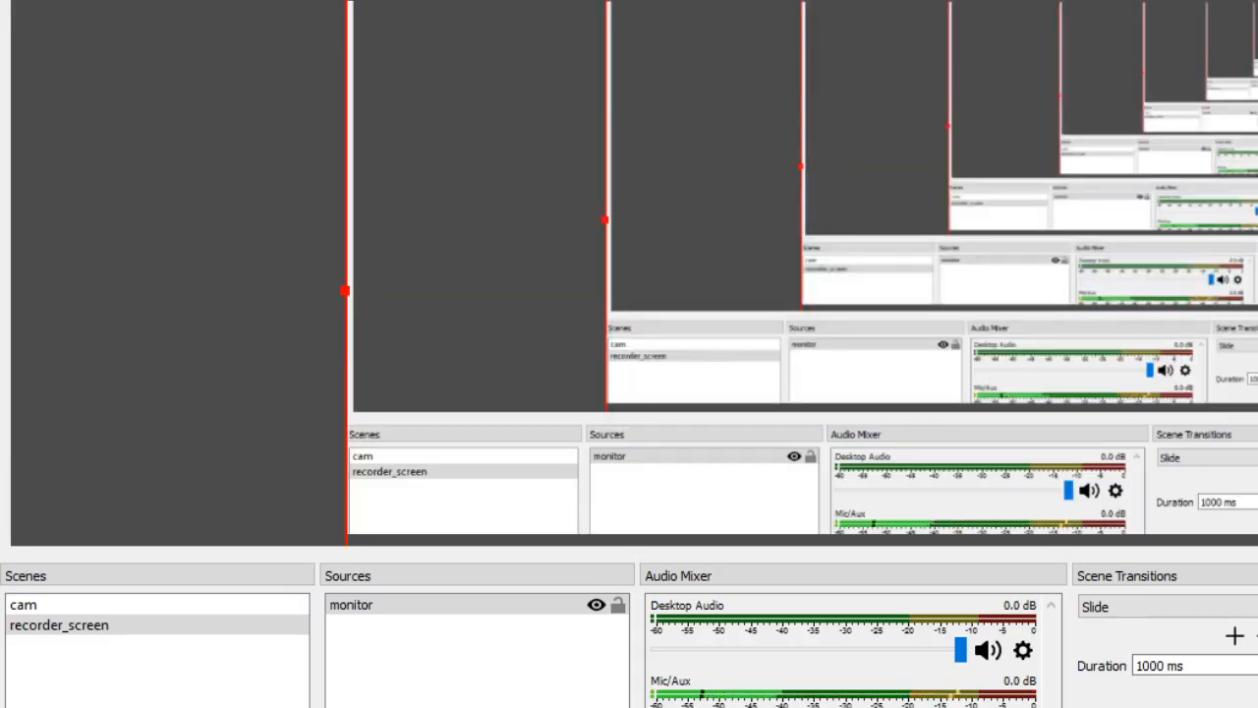
pyautogui.hotkey('alt', 'Tab')
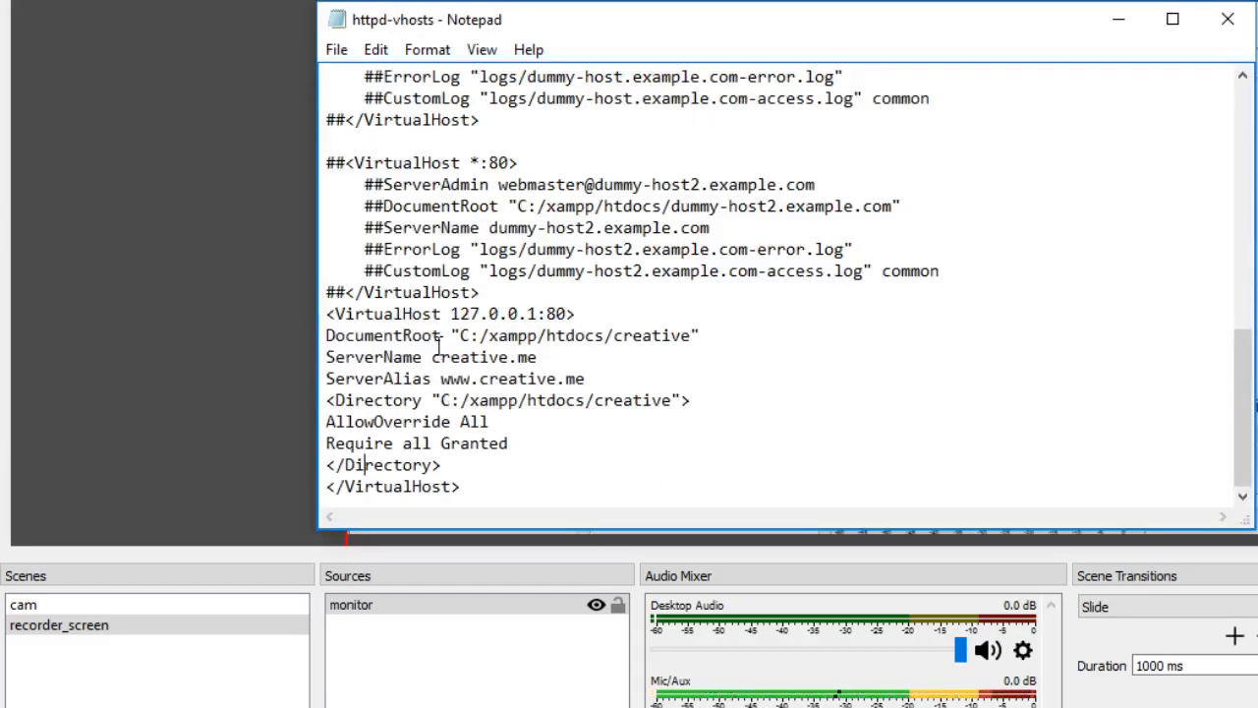
pyautogui.click(481, 291)
pyautogui.press('Return')
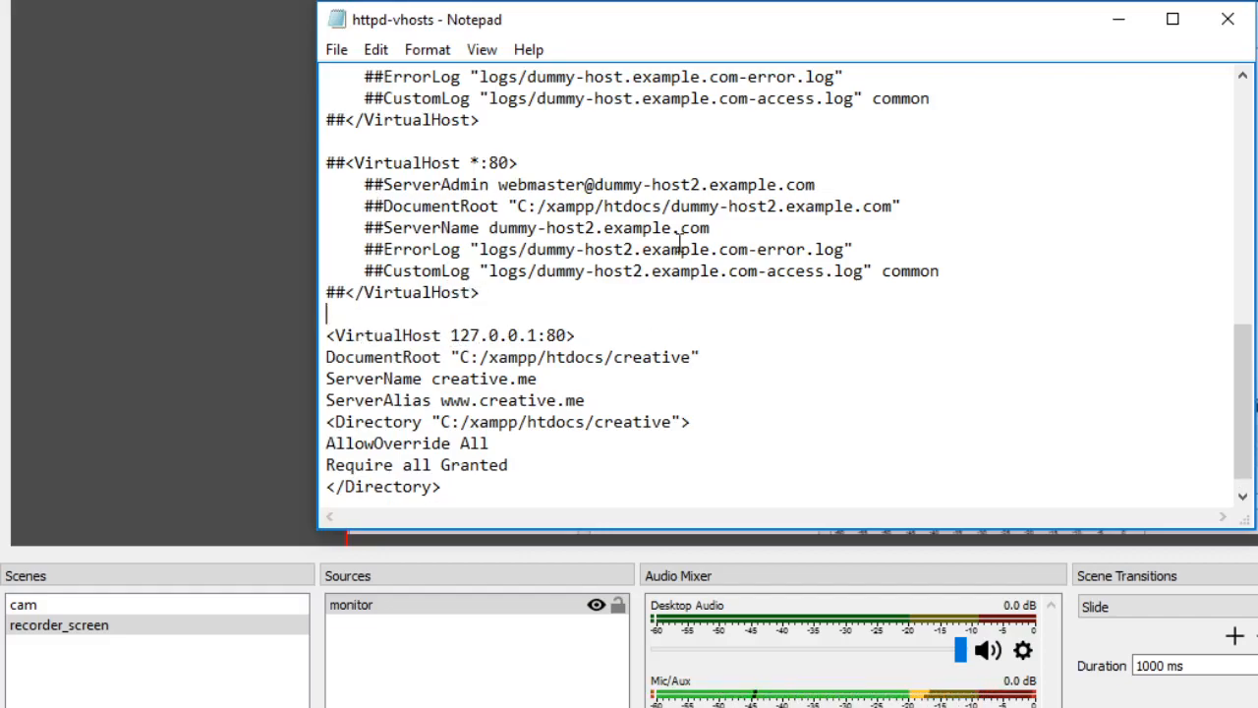
pyautogui.moveTo(1244, 360); pyautogui.dragTo(1246, 403)
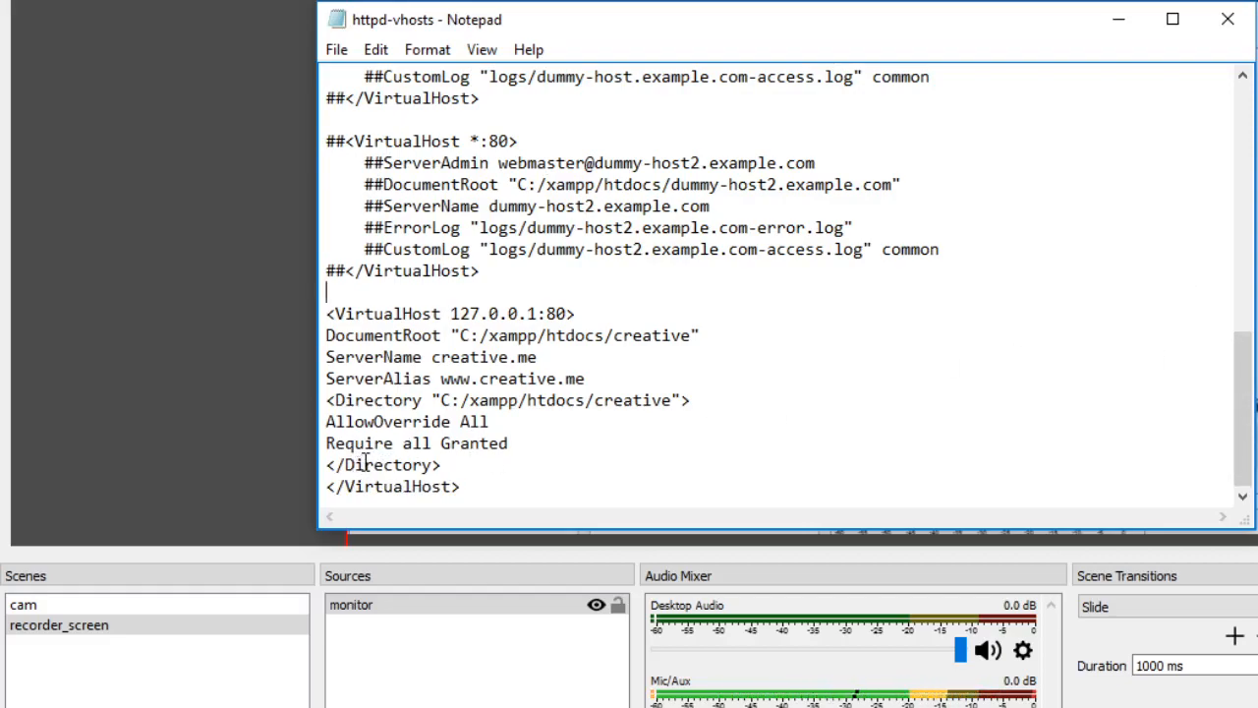
# - Save the httpd-vhosts file and close it
pyautogui.click(336, 49)
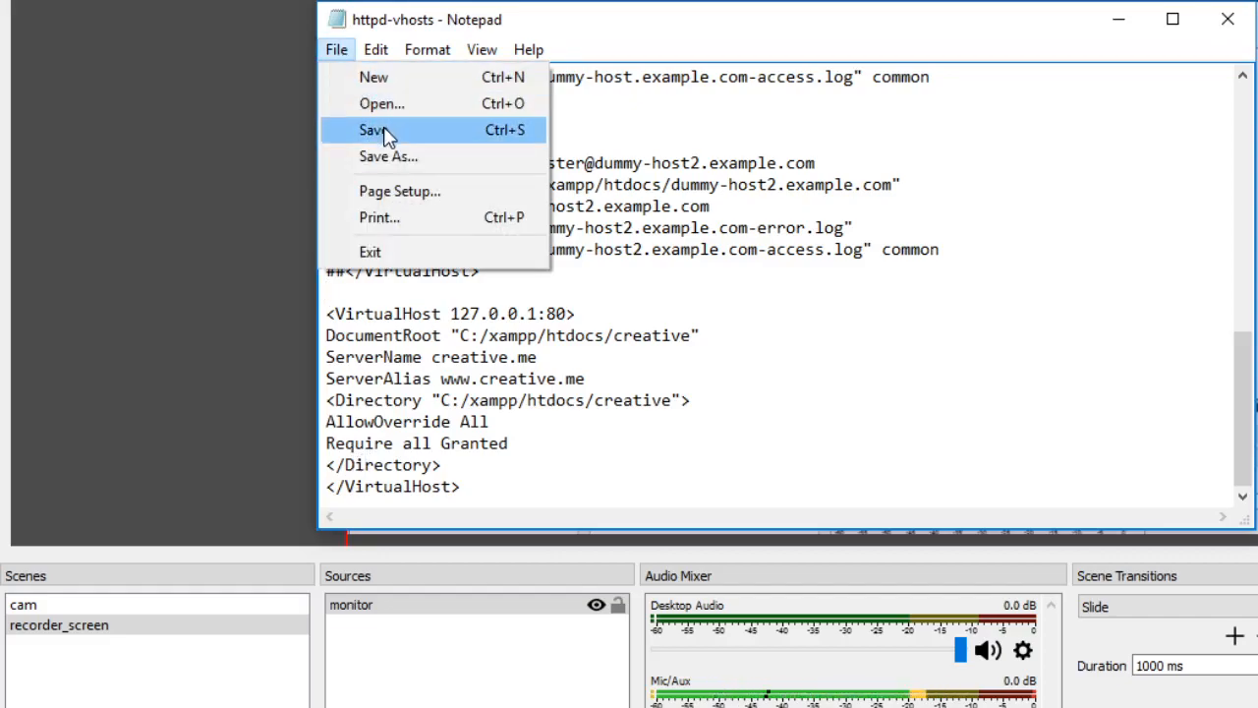
pyautogui.click(373, 129)
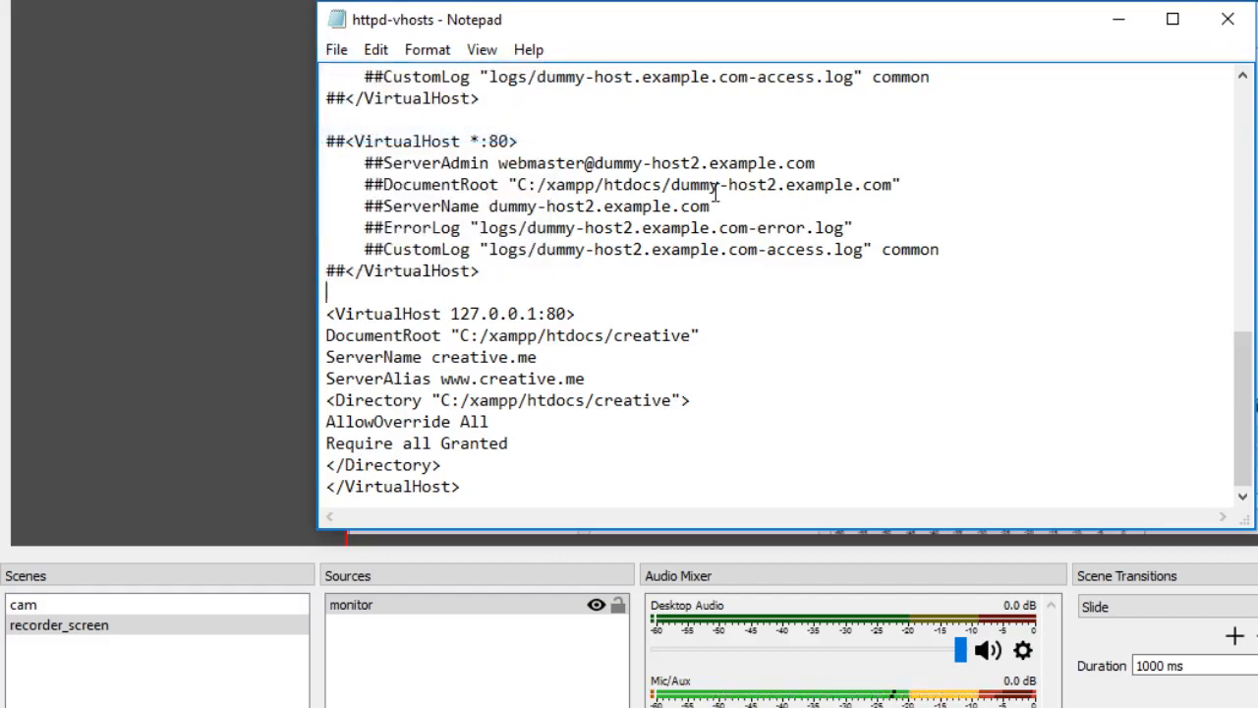
pyautogui.click(1228, 21)
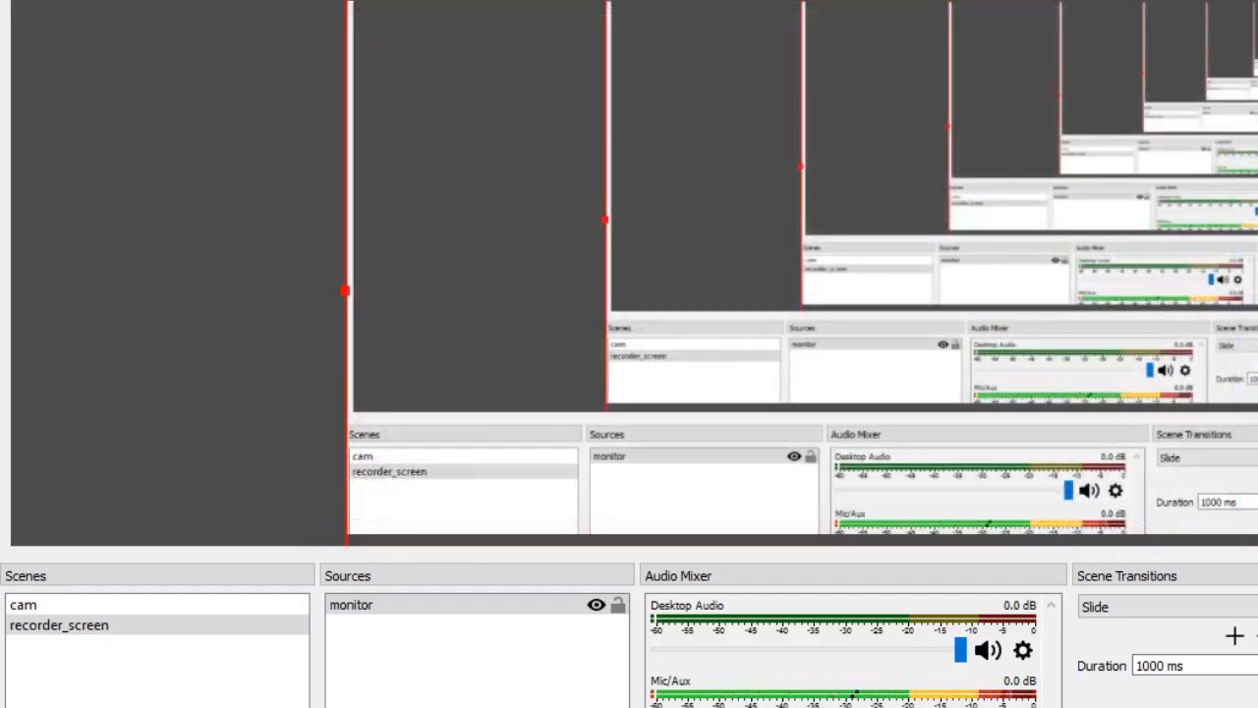
# - Switch to the web browser and open creative.me in a new tab to check the virtual host
pyautogui.click(914, 705)
pyautogui.click(735, 147)
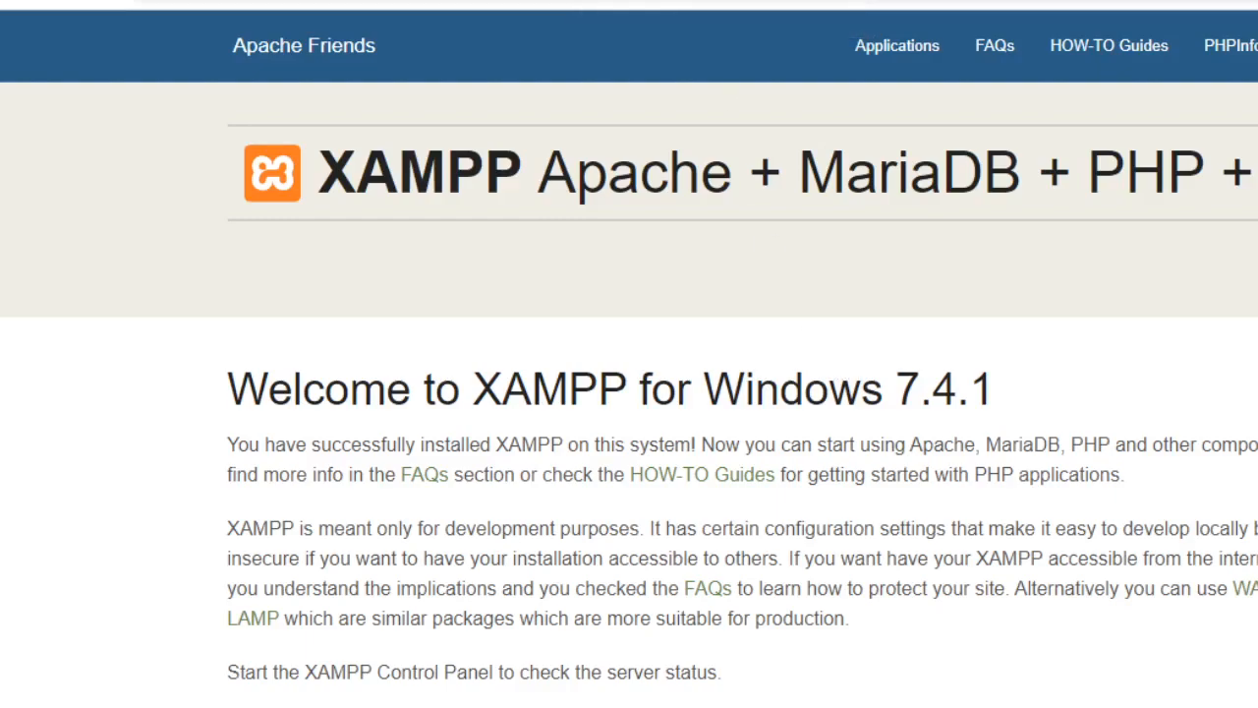
pyautogui.hotkey('ctrl', 't')
pyautogui.write('crea')
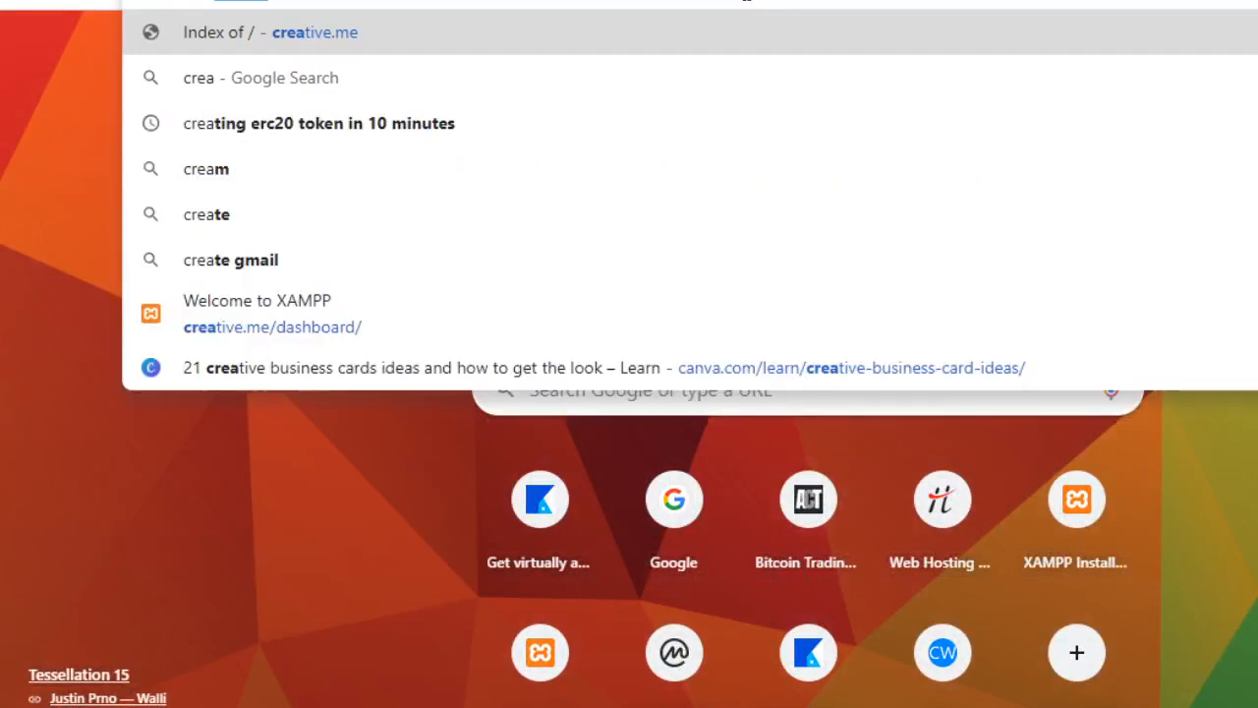
pyautogui.press('Return')
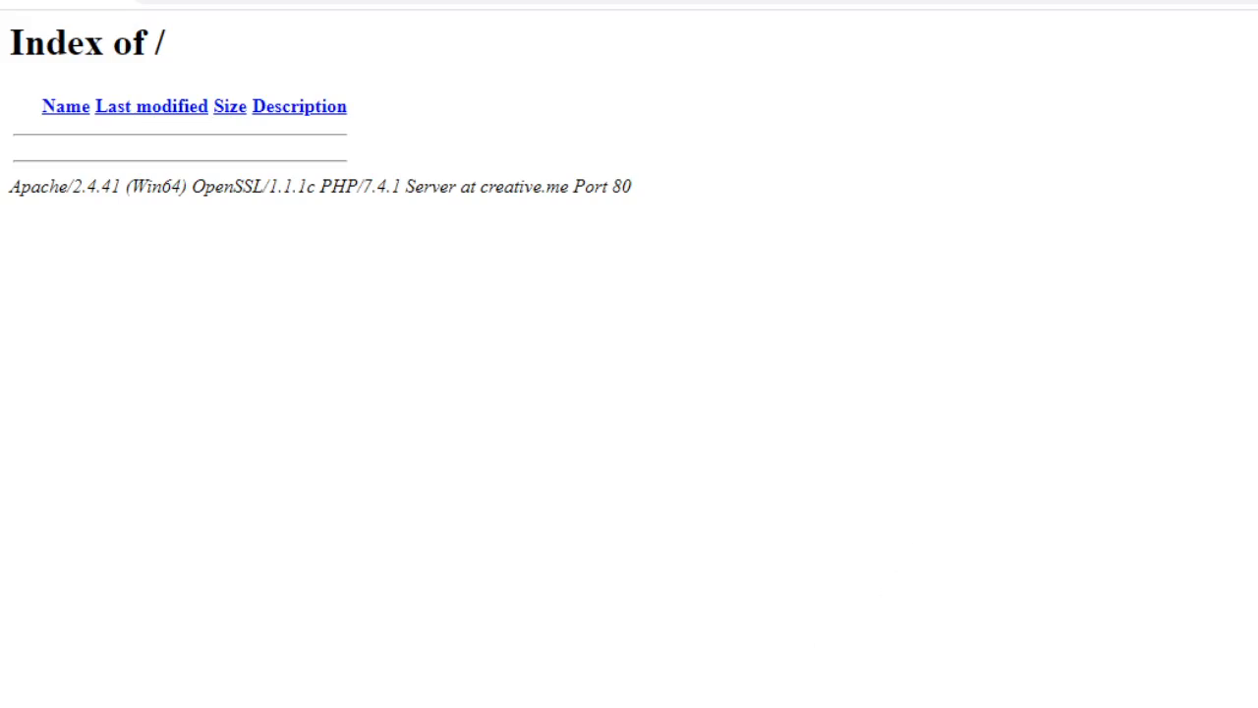
pyautogui.moveTo(734, 706)
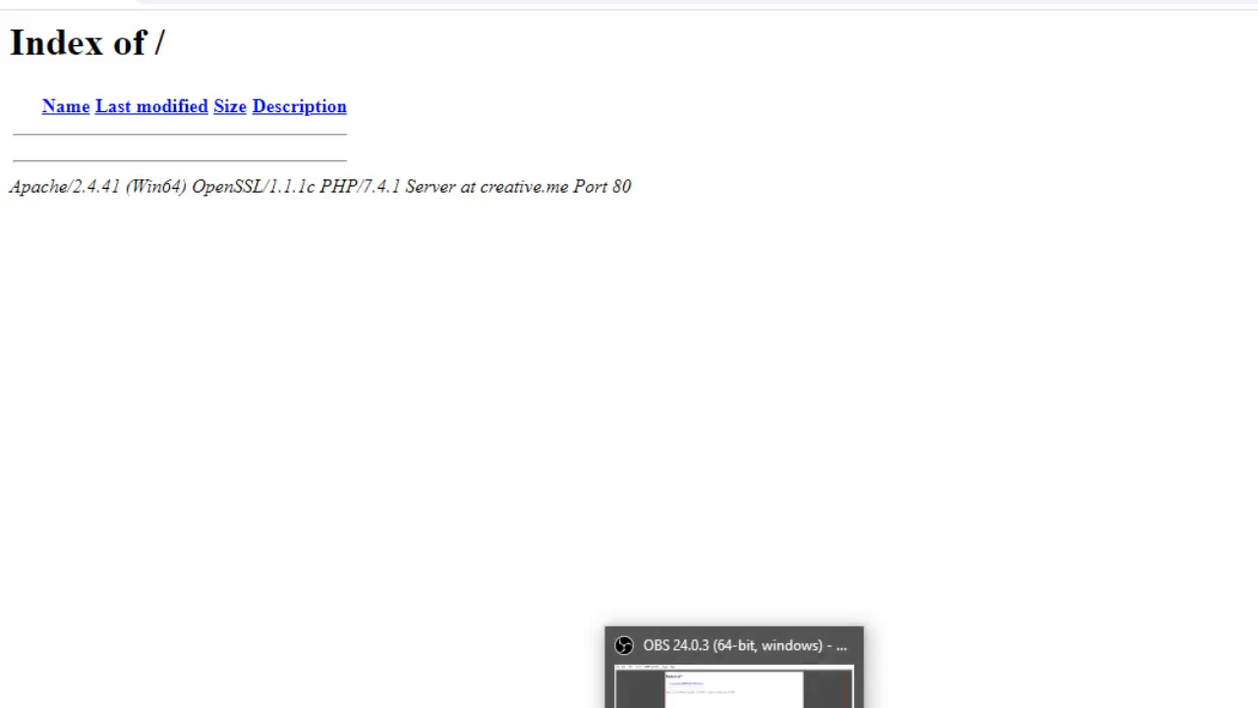
pyautogui.click(734, 706)
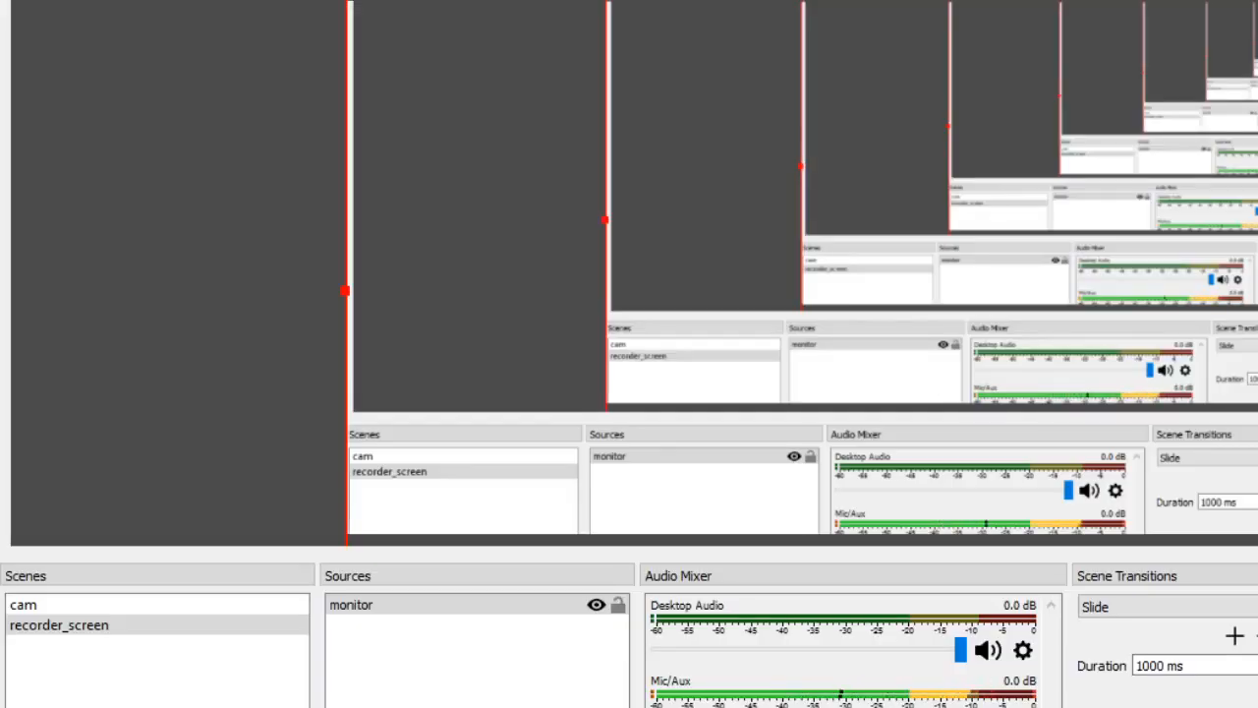